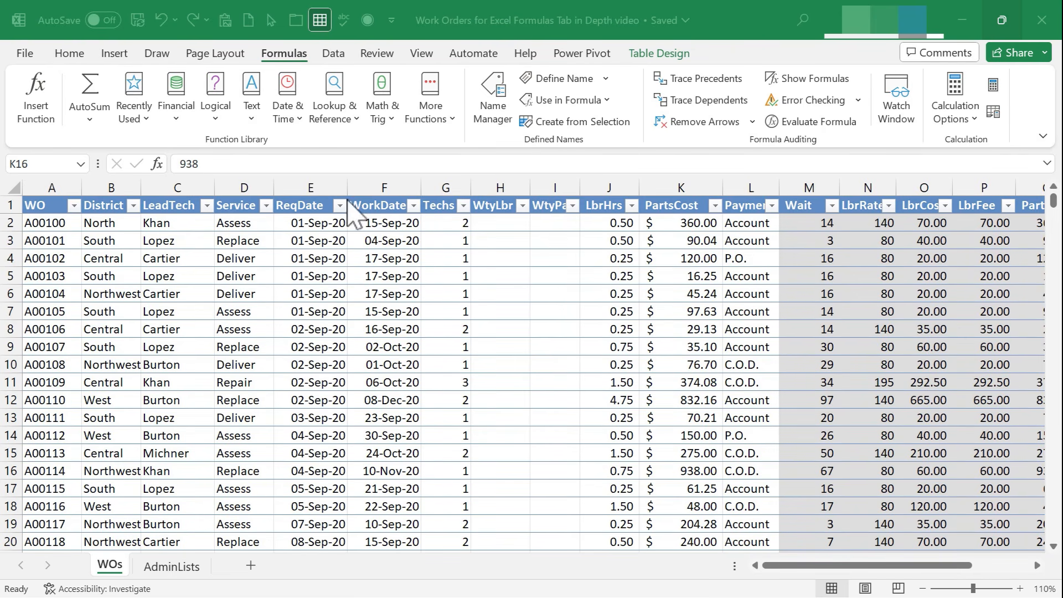
pyautogui.click(887, 567)
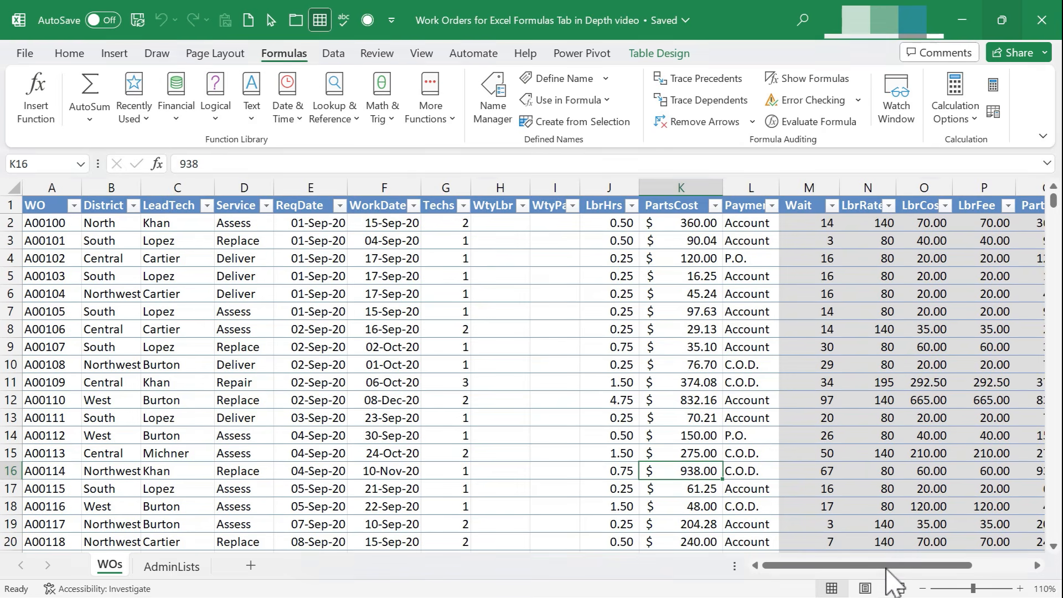
pyautogui.moveTo(932, 568); pyautogui.dragTo(819, 553)
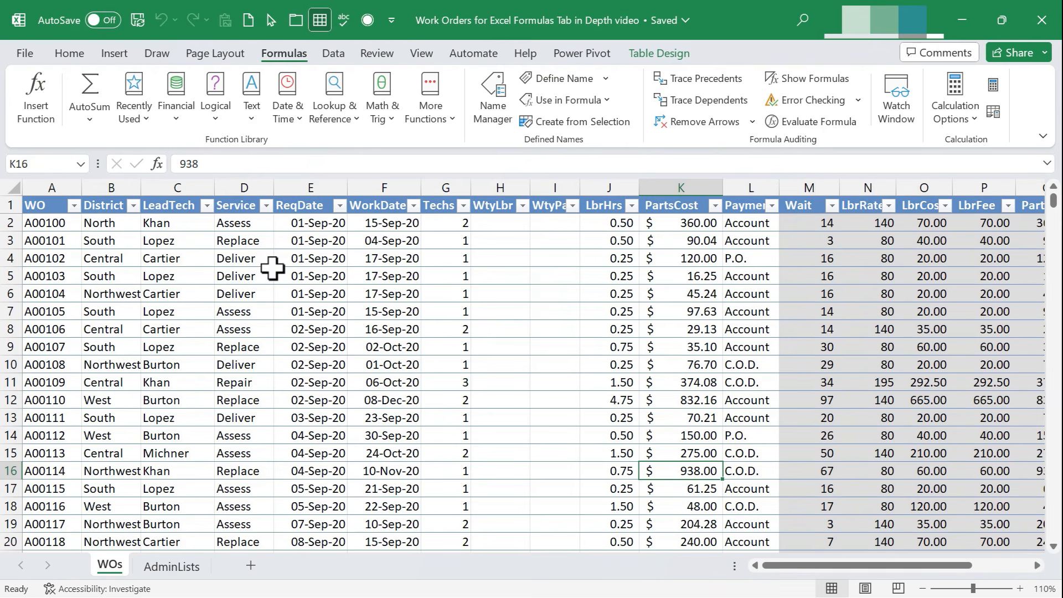
# Step: Insert a table column before WtyLbr with the heading "Special Report?" and fit the column width to it
pyautogui.rightClick(501, 187)
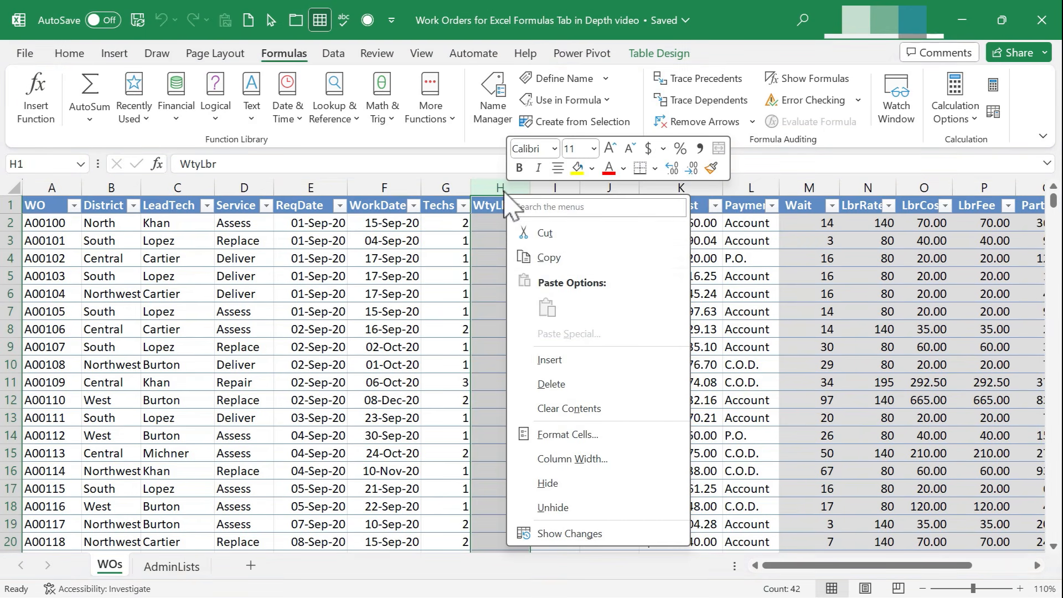
pyautogui.click(572, 364)
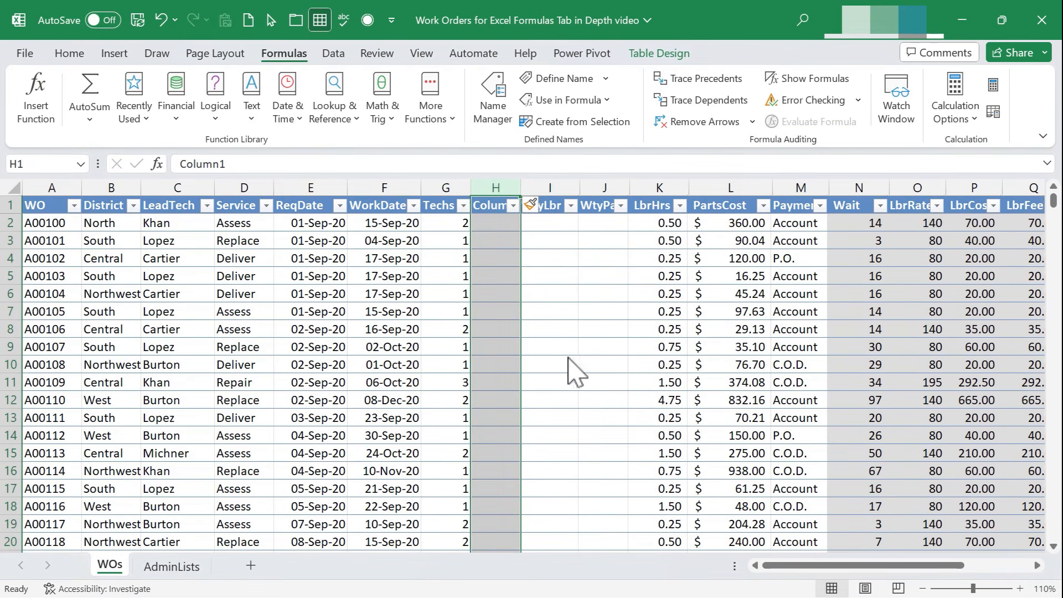
pyautogui.click(496, 210)
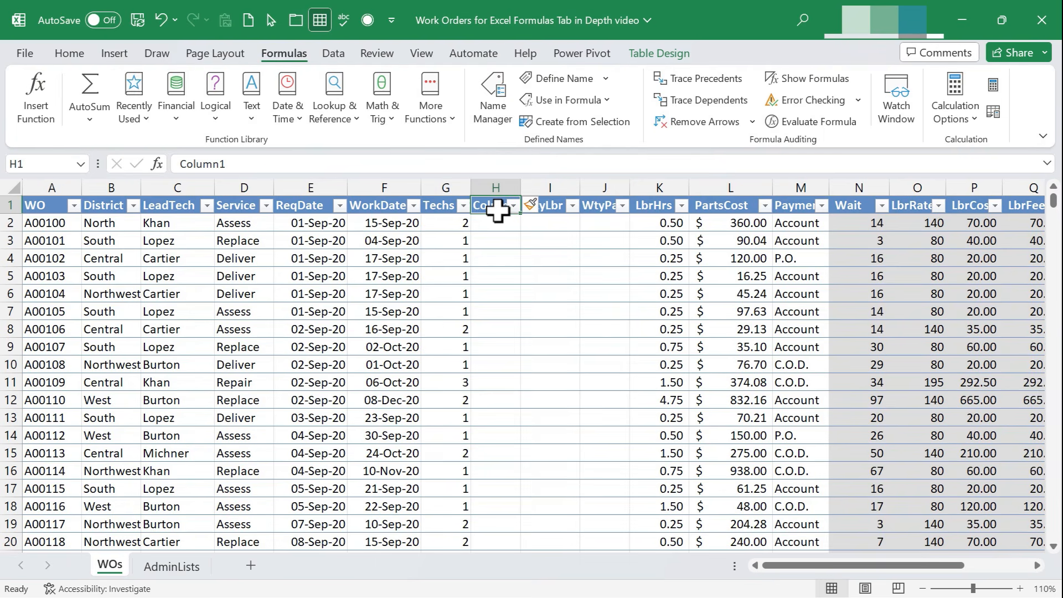
pyautogui.write('Special Report?')
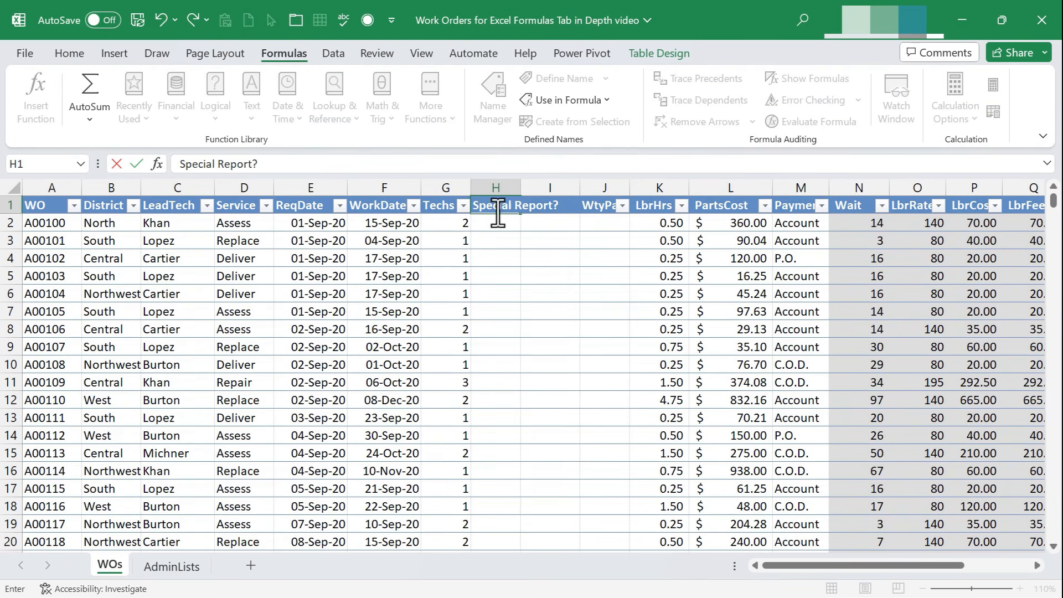
pyautogui.press('Tab')
pyautogui.doubleClick(521, 188)
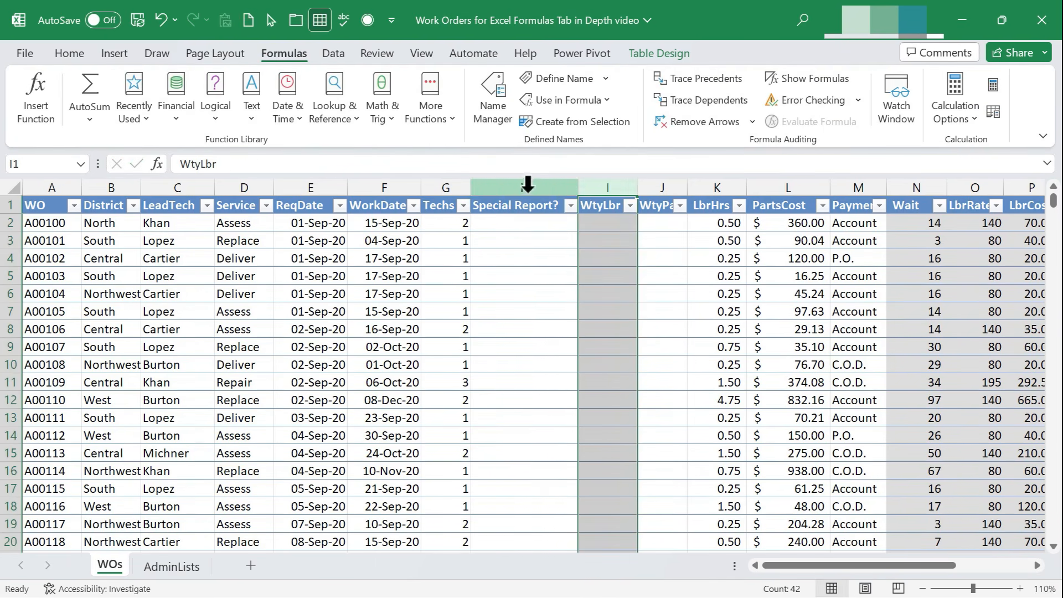
pyautogui.click(601, 186)
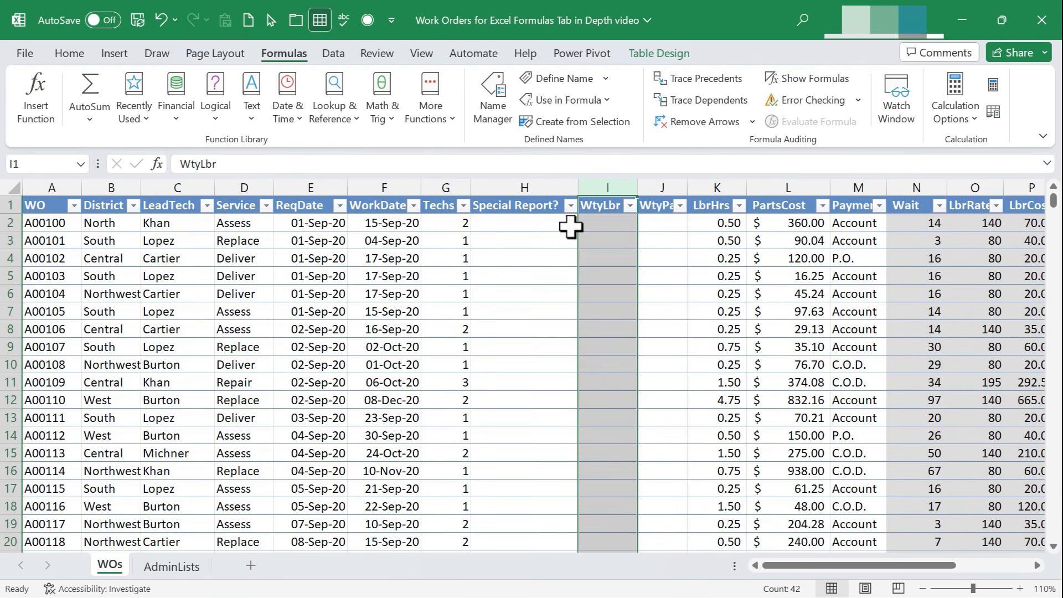
# Step: For cell H2, search the Insert Function dialog for "Test if a condition is true"
pyautogui.click(530, 224)
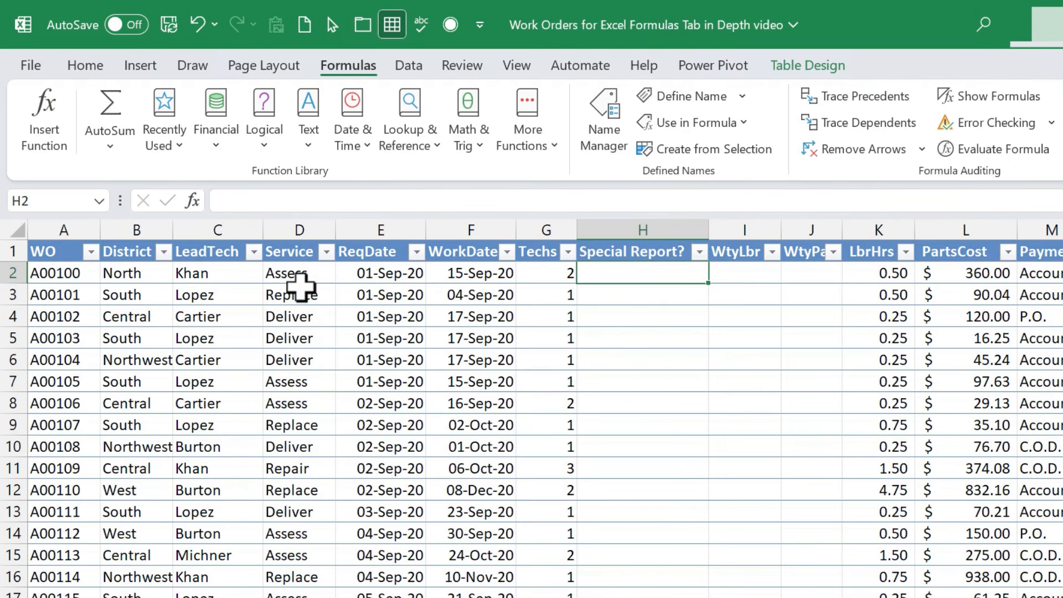
pyautogui.click(44, 116)
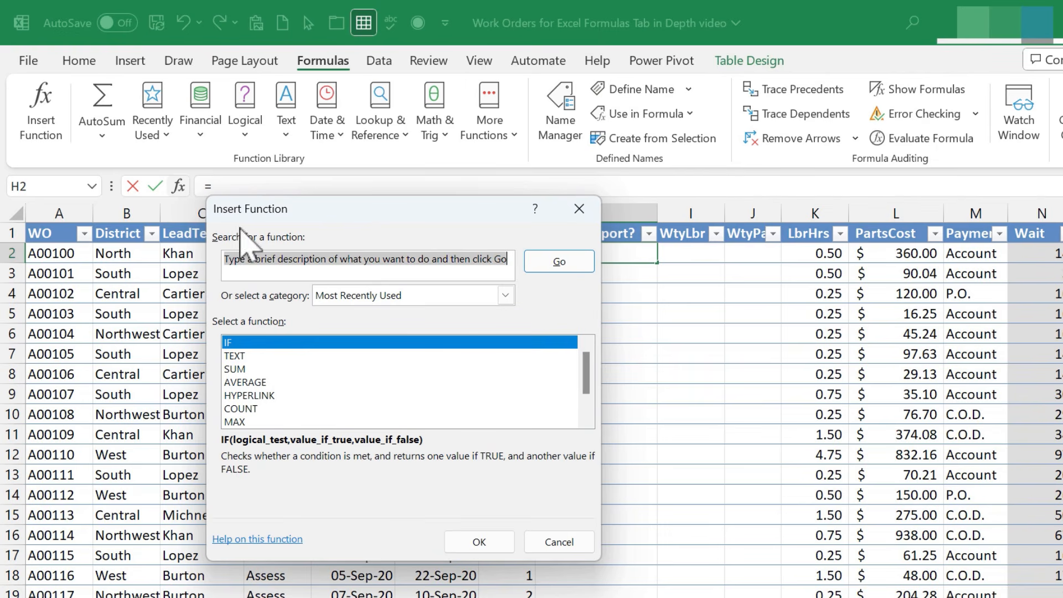
pyautogui.click(395, 266)
pyautogui.write('Test if a condition is true')
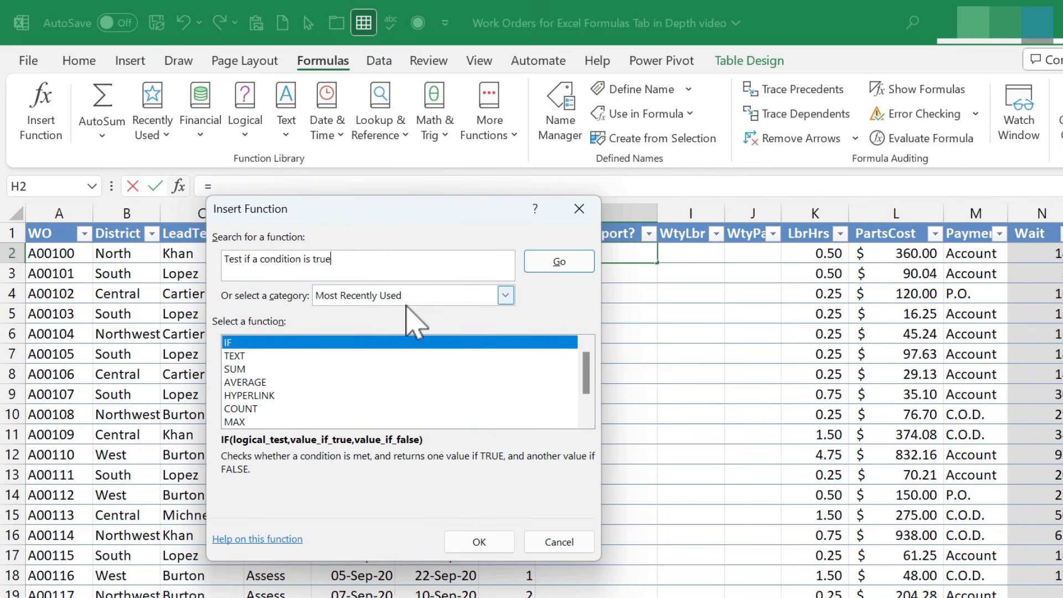
pyautogui.scroll(-1, 271, 399)
pyautogui.scroll(1, 271, 398)
pyautogui.click(555, 257)
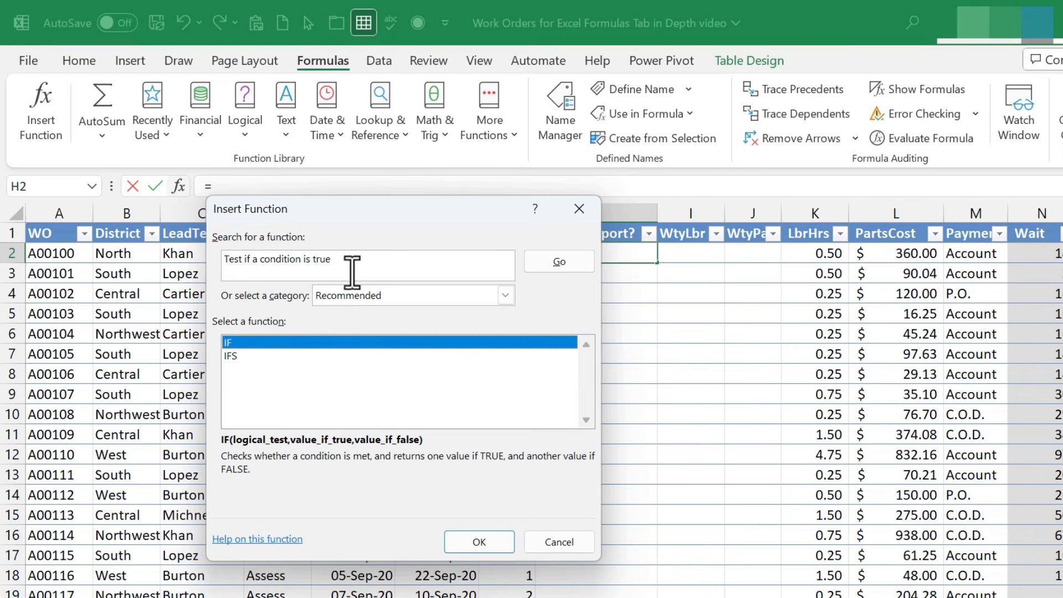
# Step: Compare the descriptions of the suggested IFS and IF functions, and choose IF for cell H2
pyautogui.click(242, 356)
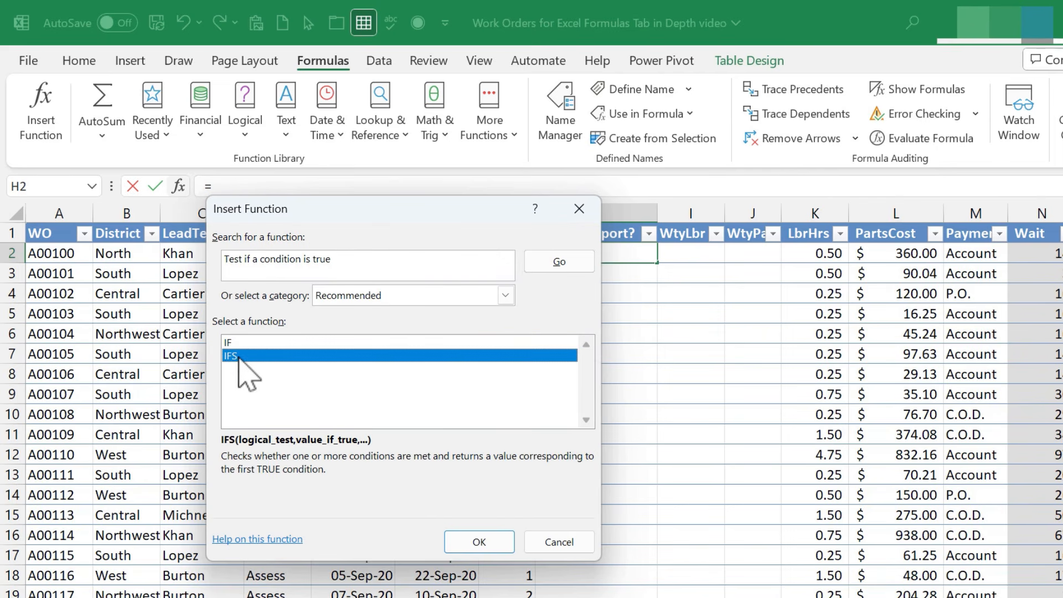
pyautogui.press('Up')
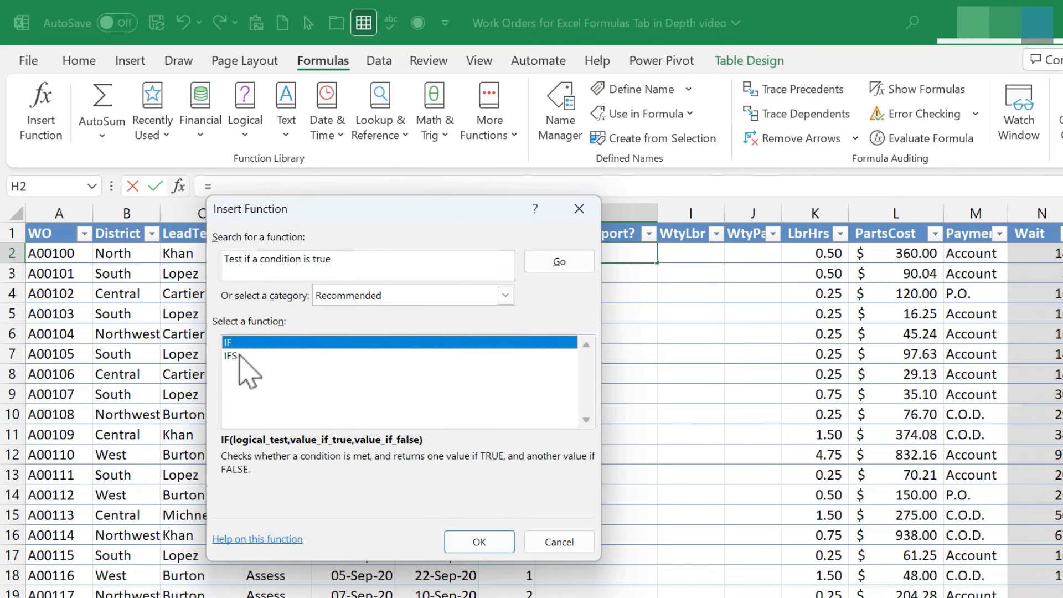
pyautogui.click(239, 356)
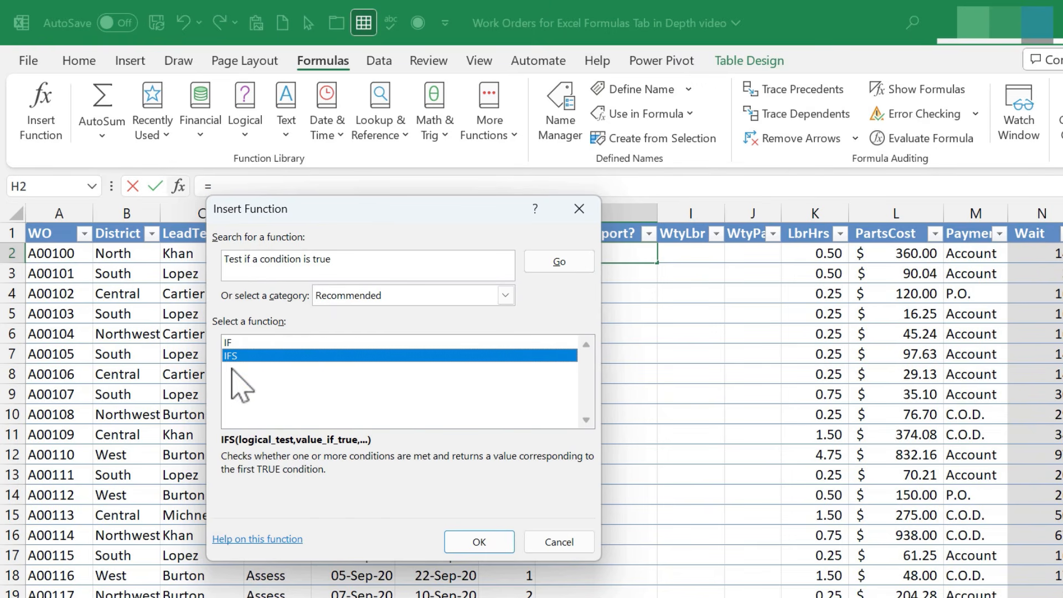
pyautogui.click(227, 342)
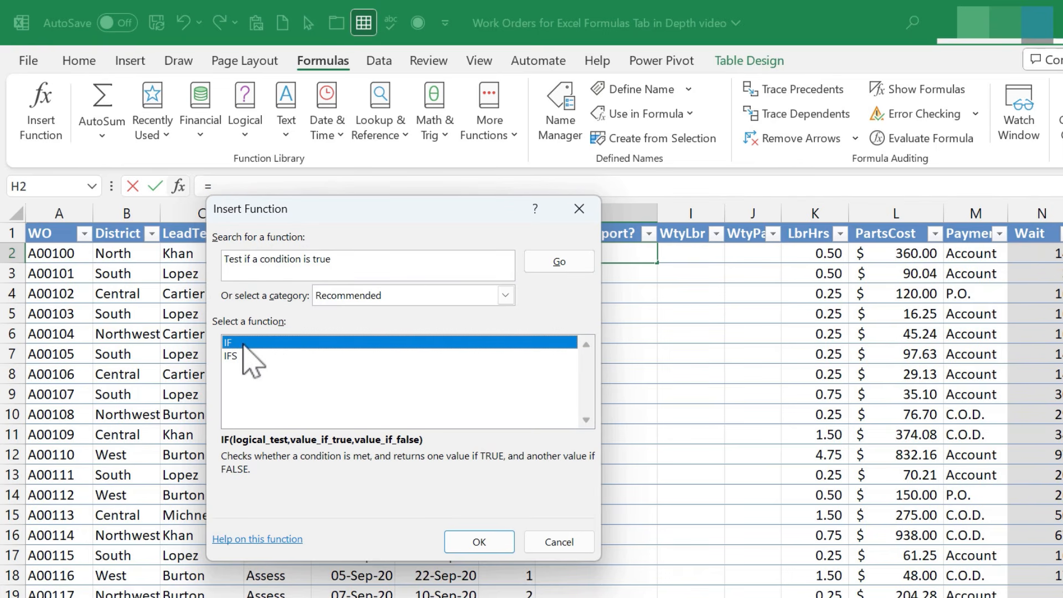
pyautogui.click(480, 541)
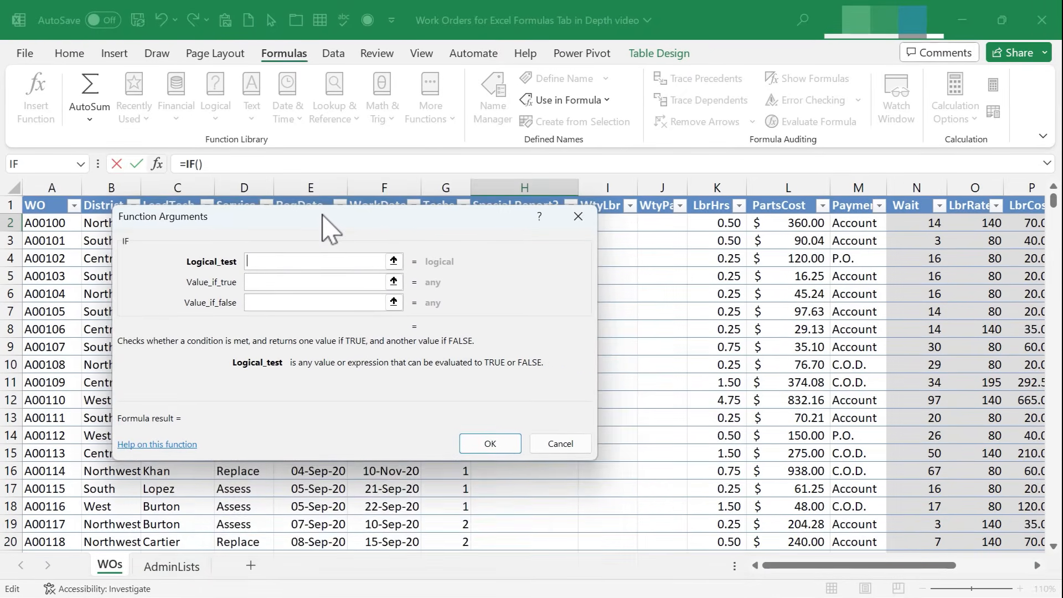
# Step: Complete the IF function in H2 with the logical test d2="replace", returning "Yes" if true and "No" if false
pyautogui.moveTo(351, 242); pyautogui.dragTo(501, 349)
pyautogui.moveTo(458, 313); pyautogui.dragTo(567, 273)
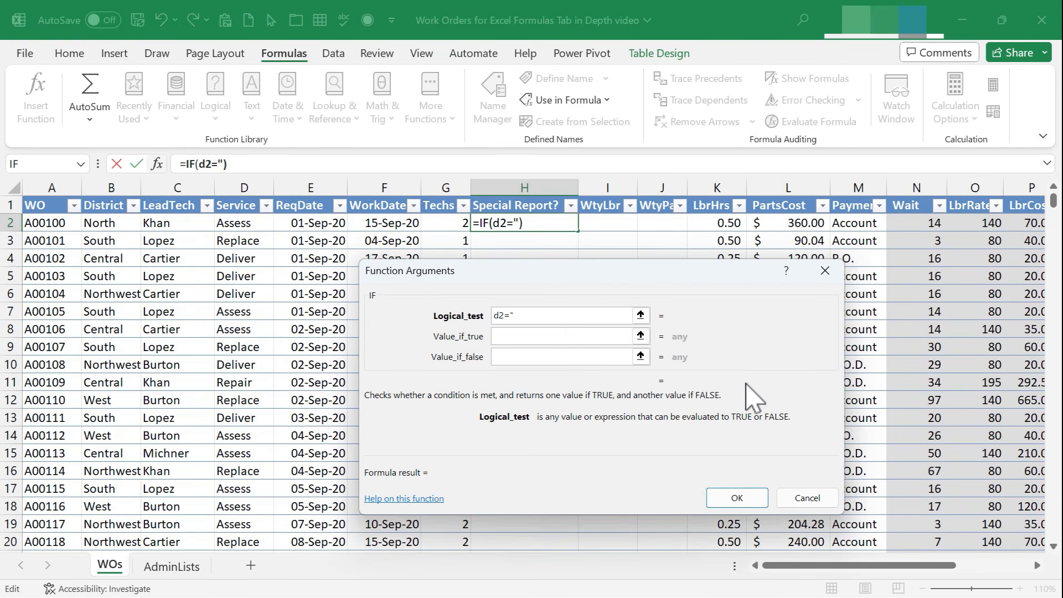
pyautogui.write('ace"')
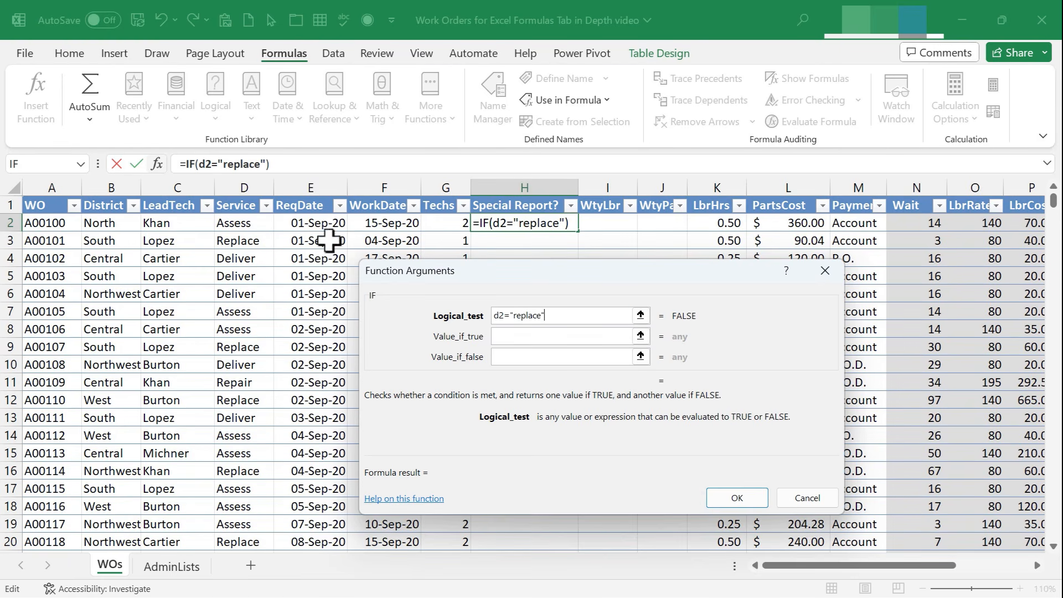
pyautogui.click(550, 338)
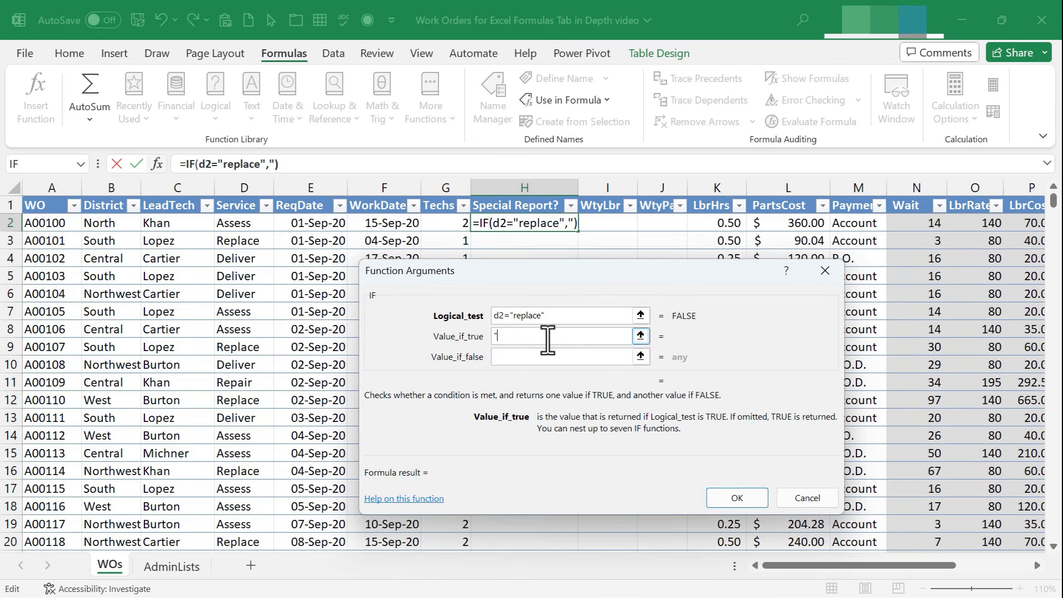
pyautogui.write('"Yes')
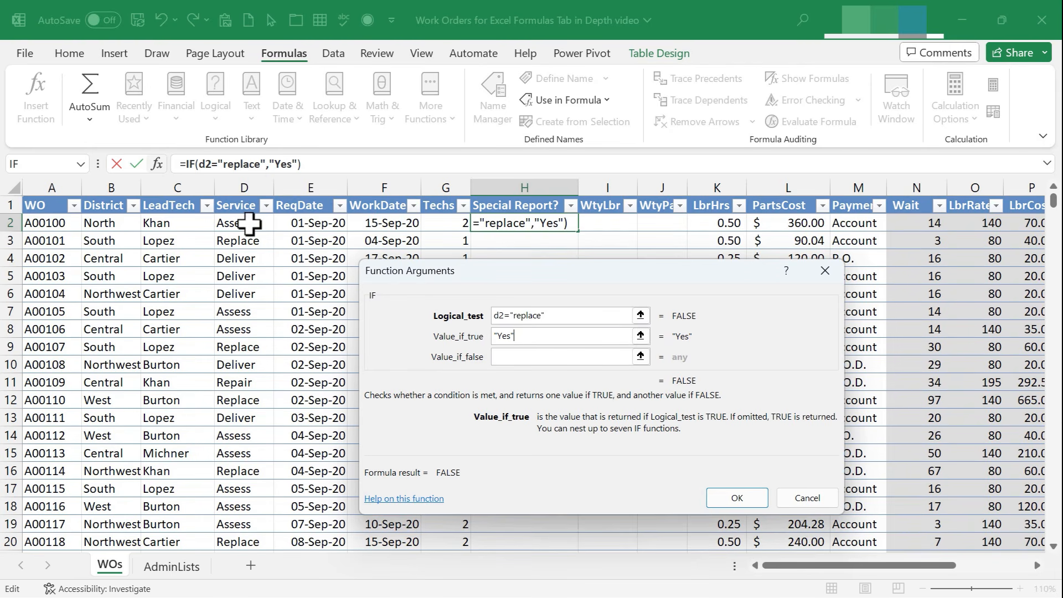
pyautogui.click(548, 357)
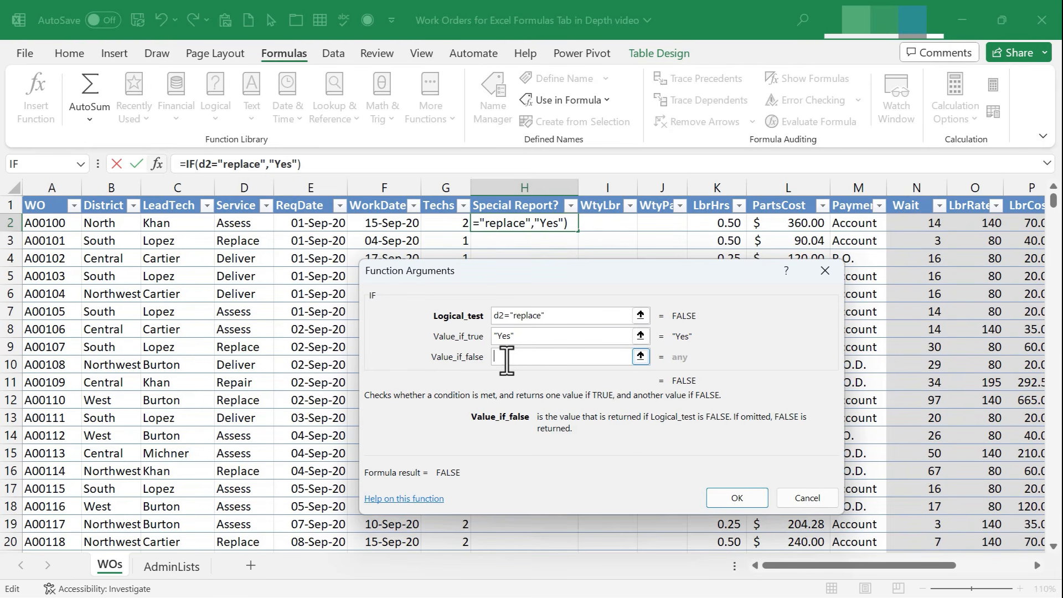
pyautogui.write('"N')
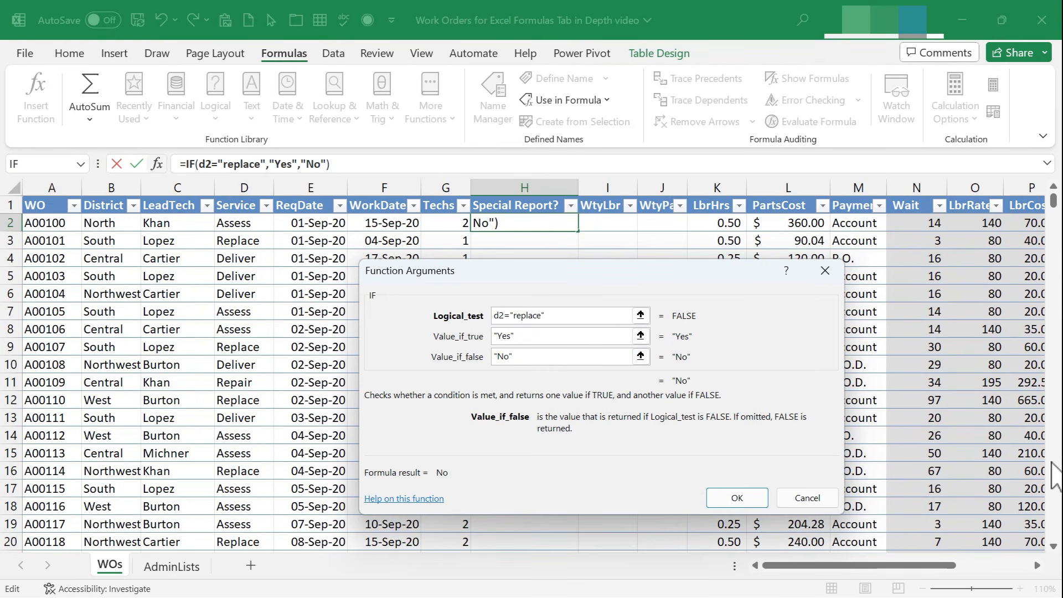
pyautogui.write('o"')
pyautogui.click(737, 498)
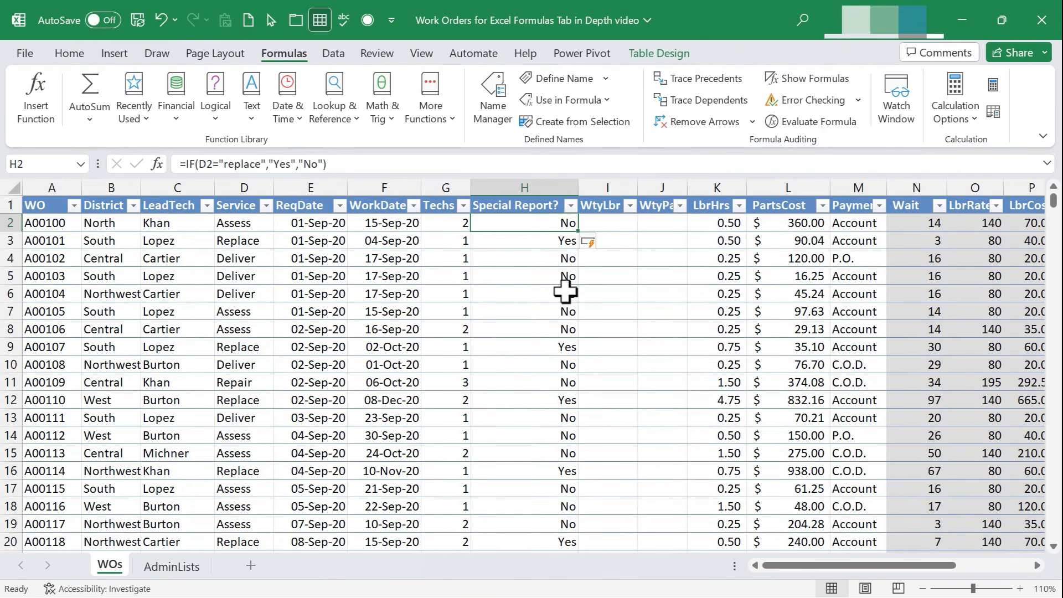
# Step: Review the Special Report? column and fill the H2 formula down to the end of the table
pyautogui.scroll(-8, 575, 454)
pyautogui.scroll(8, 576, 458)
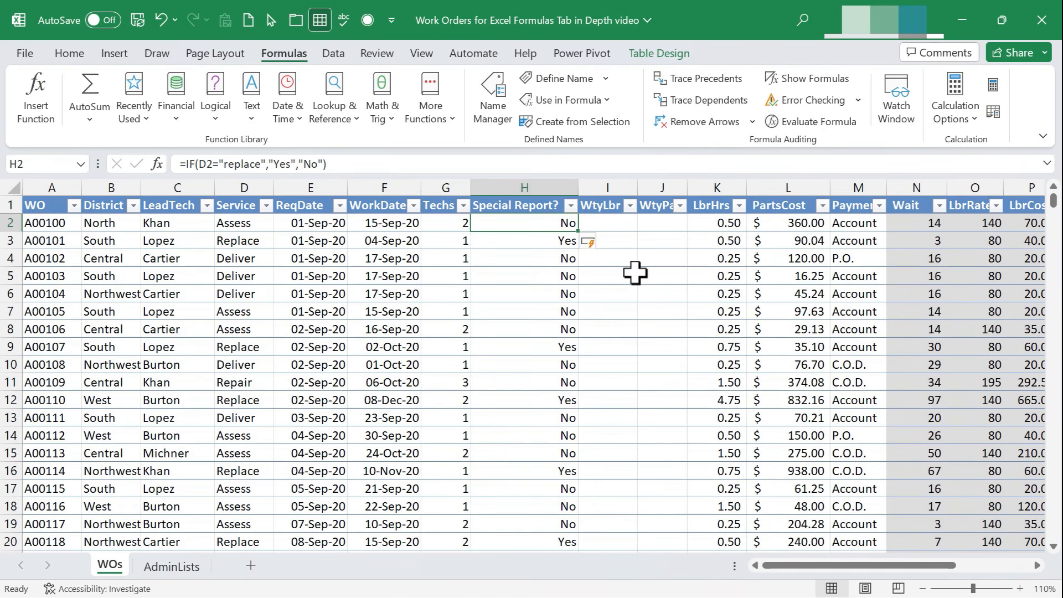
pyautogui.doubleClick(582, 232)
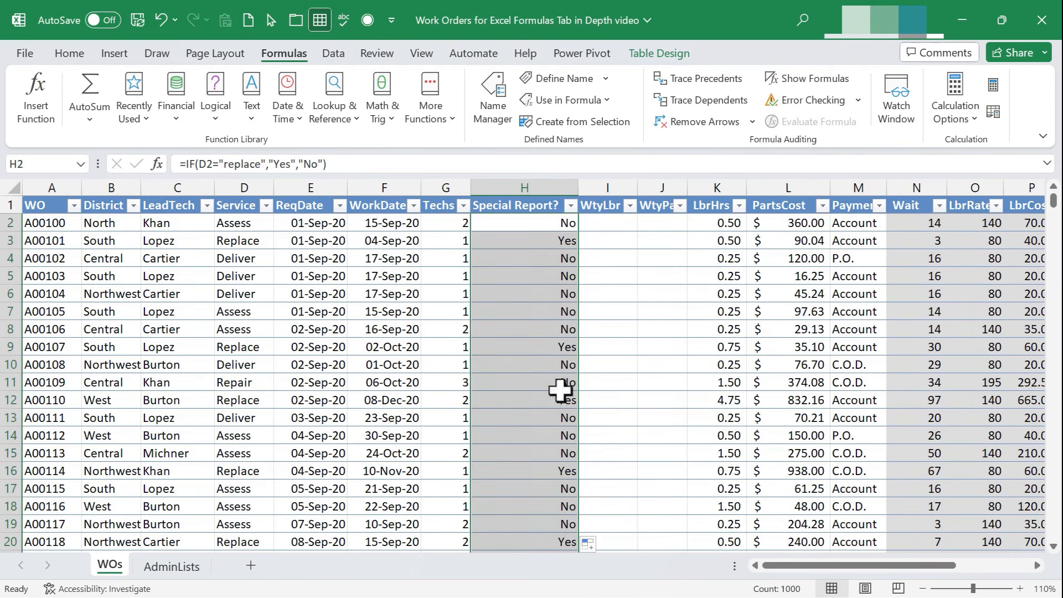
pyautogui.click(643, 398)
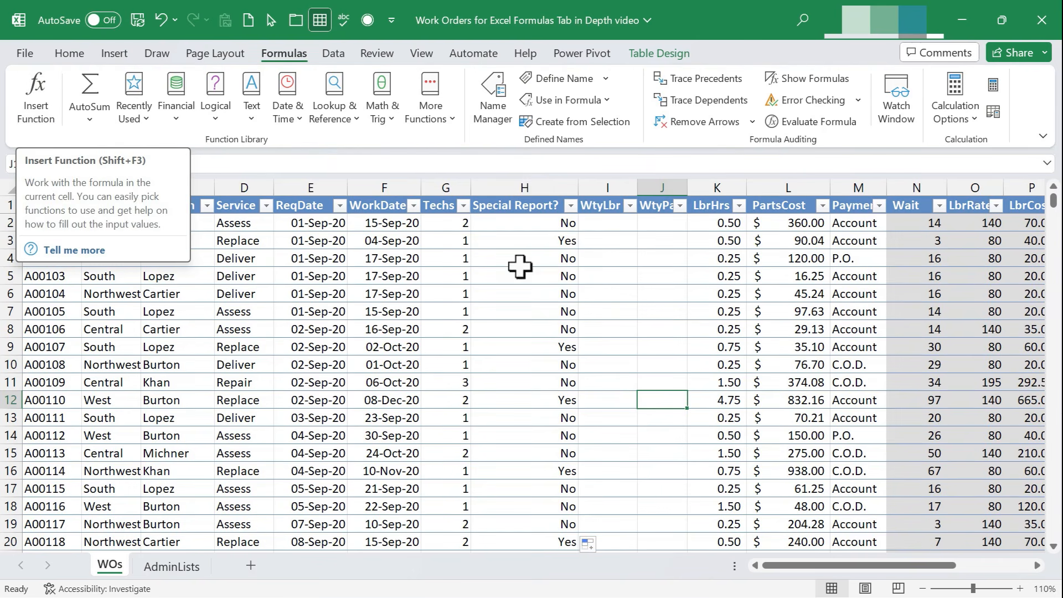
pyautogui.click(609, 224)
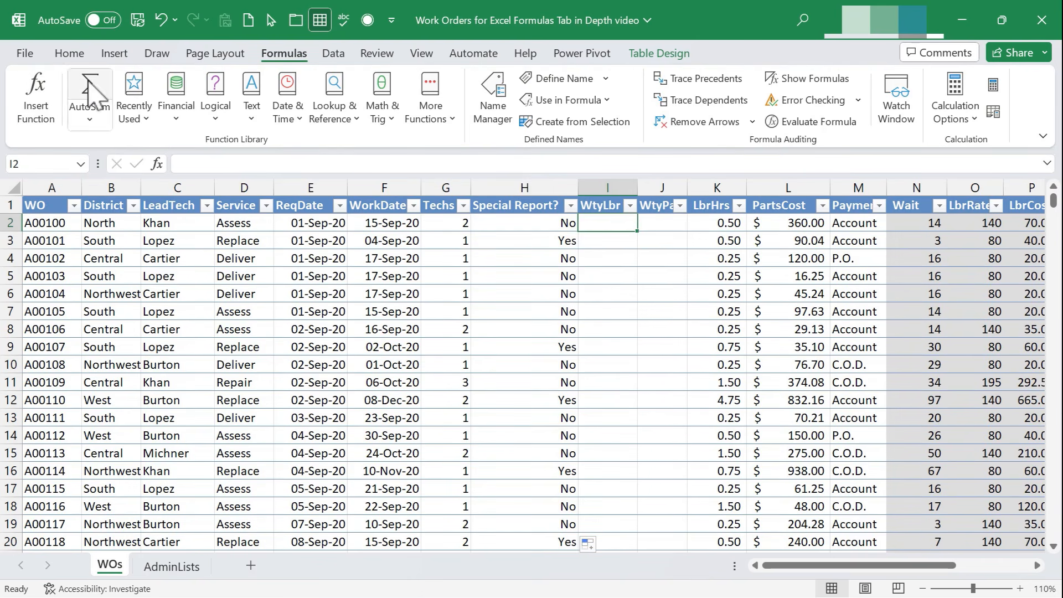
pyautogui.click(48, 92)
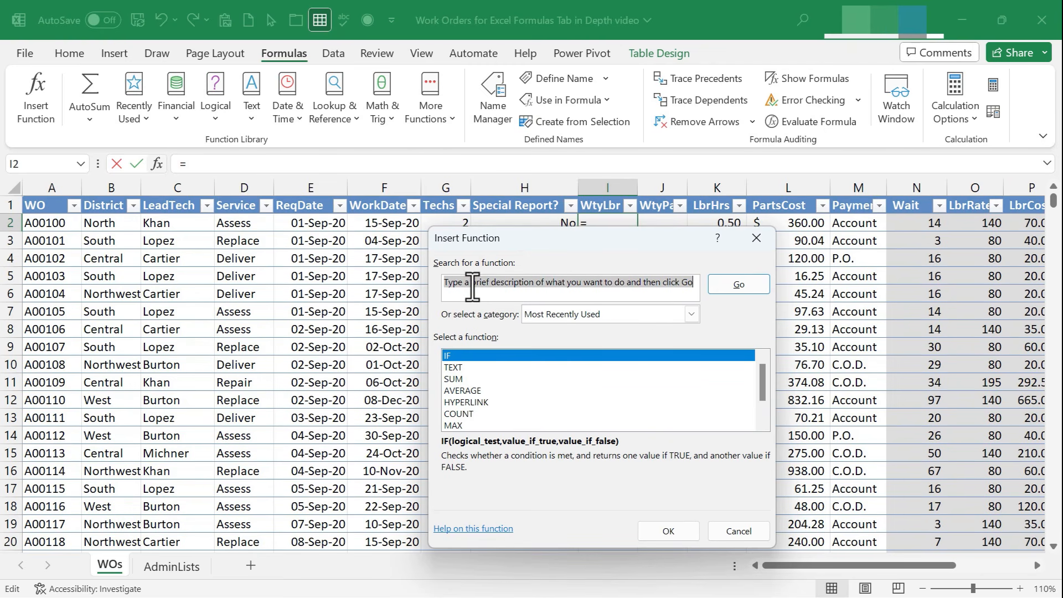
pyautogui.click(466, 389)
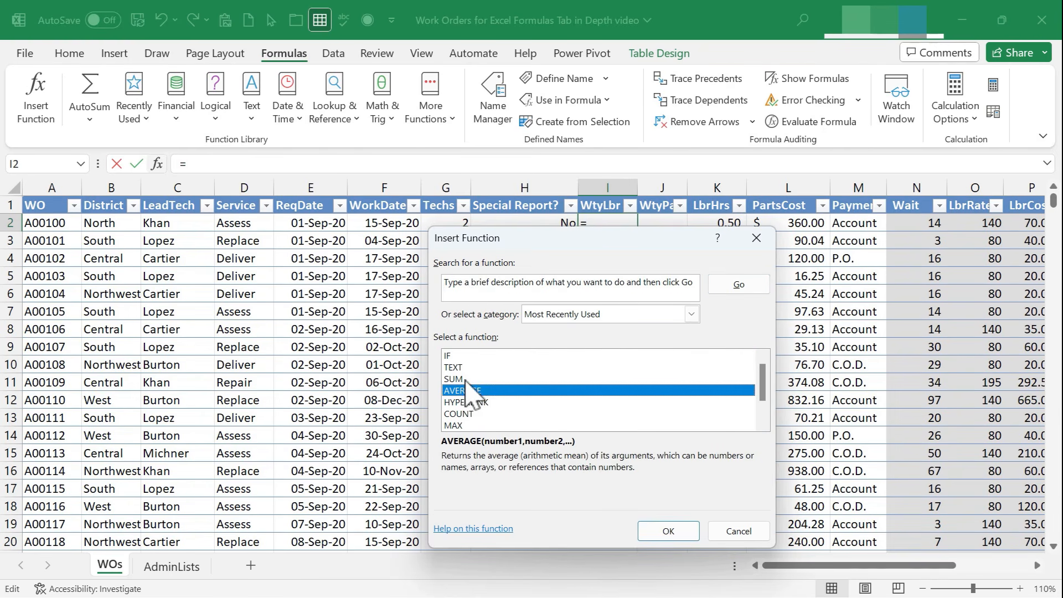
pyautogui.click(469, 402)
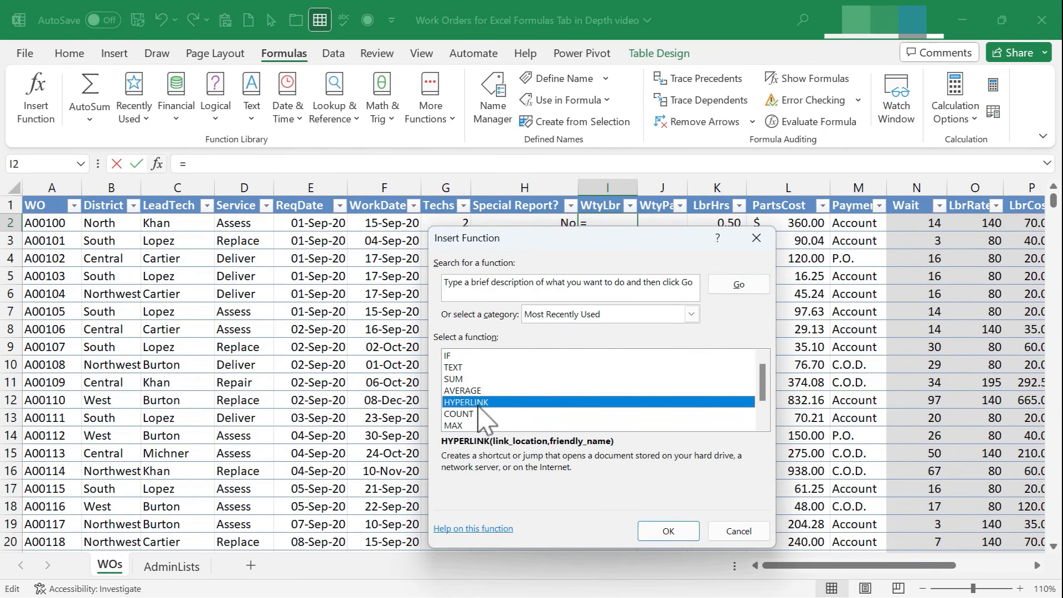
pyautogui.click(455, 379)
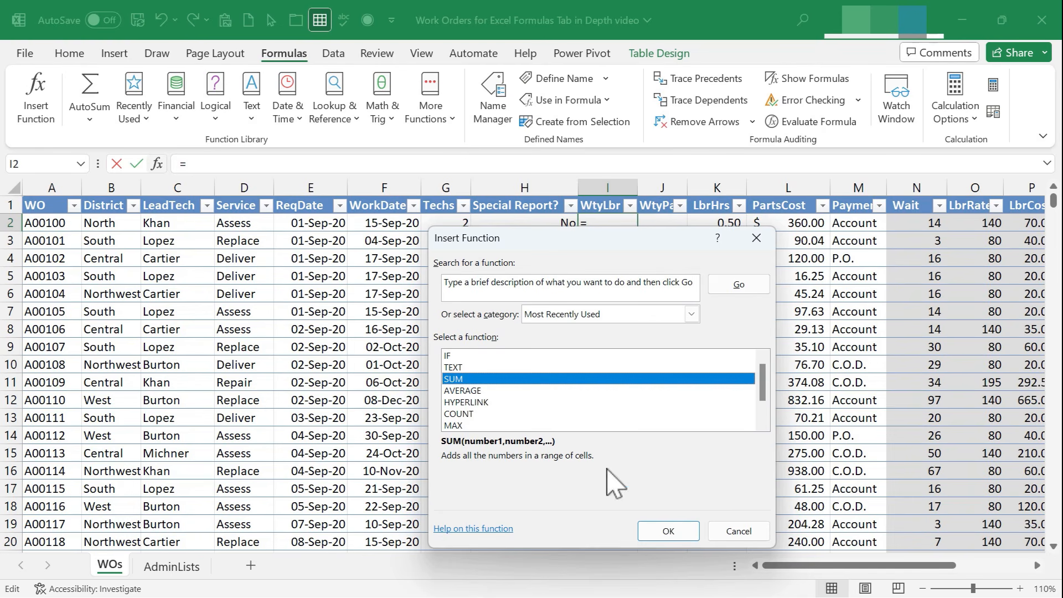
pyautogui.click(669, 531)
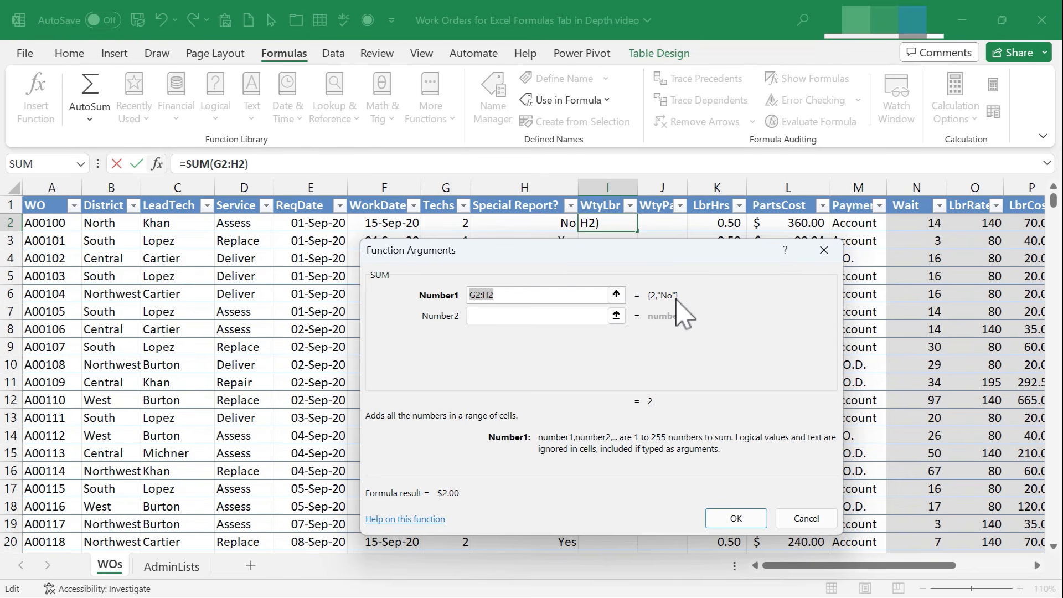
pyautogui.click(807, 517)
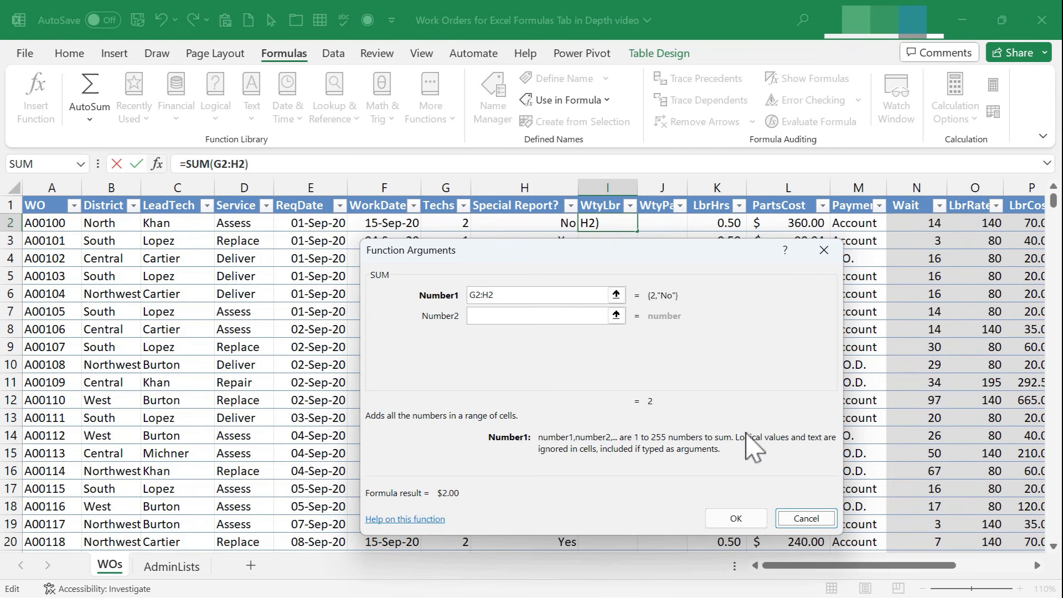
pyautogui.click(806, 519)
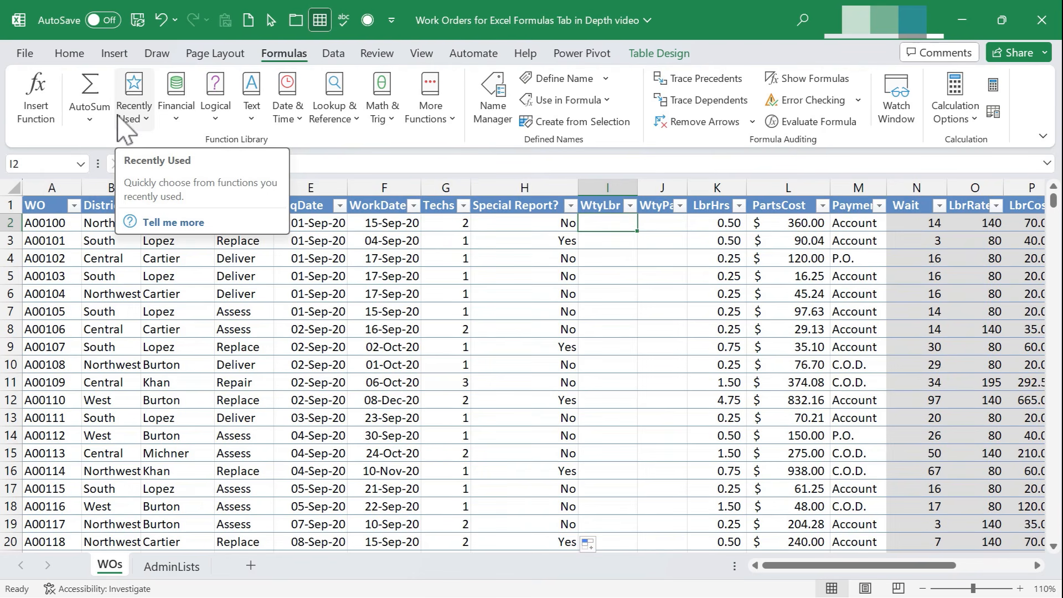
# Step: Add a Sum total for the LbrHrs column in cell K1002 of the total row, beside the PartsCost total
pyautogui.click(92, 115)
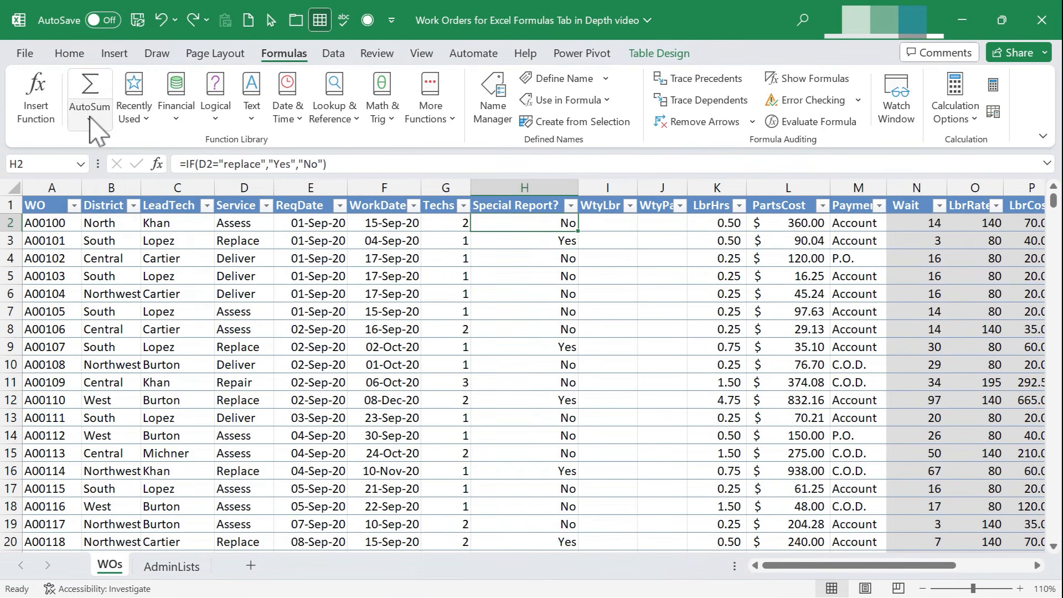
pyautogui.click(91, 118)
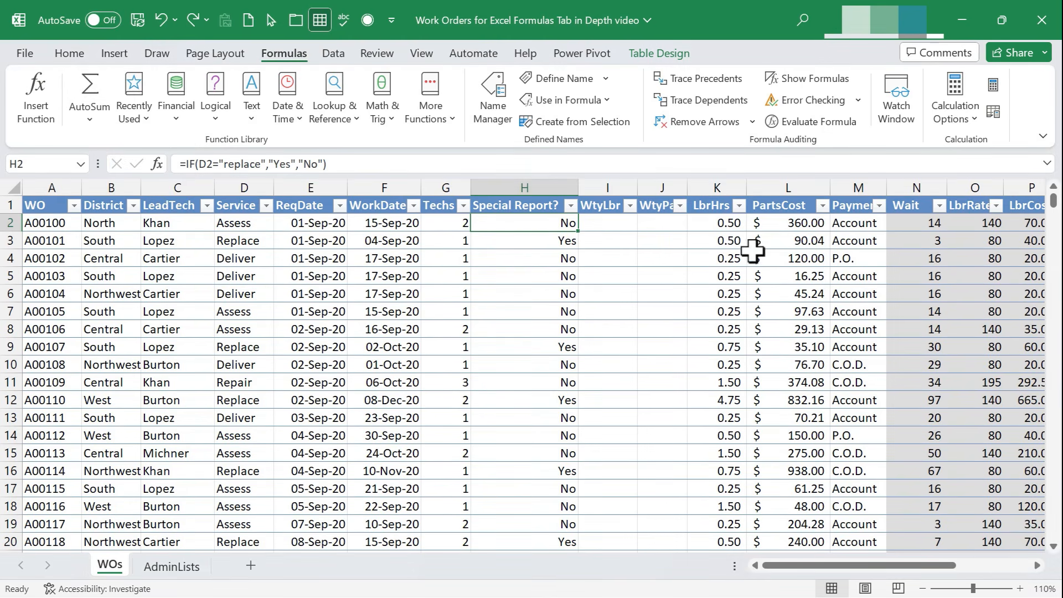
pyautogui.click(719, 242)
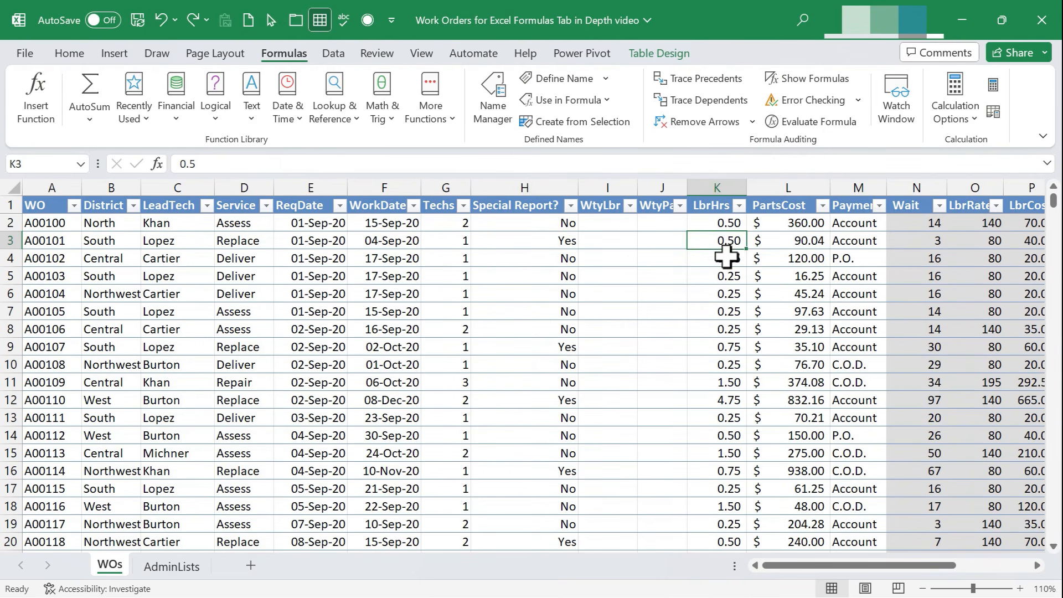
pyautogui.hotkey('ctrl', 'Down')
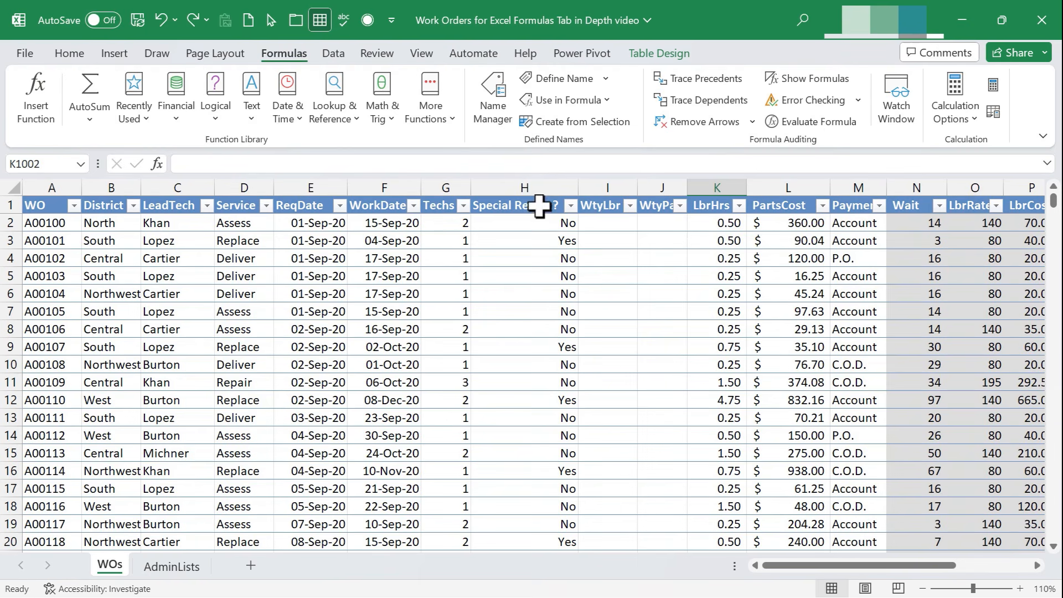
pyautogui.click(789, 225)
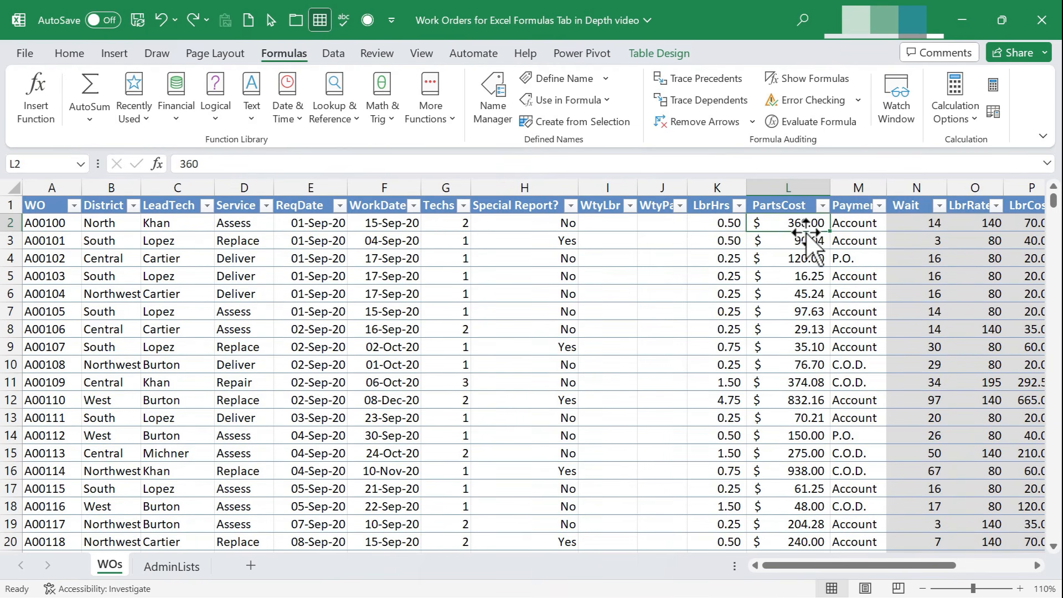
pyautogui.hotkey('ctrl', 'Down')
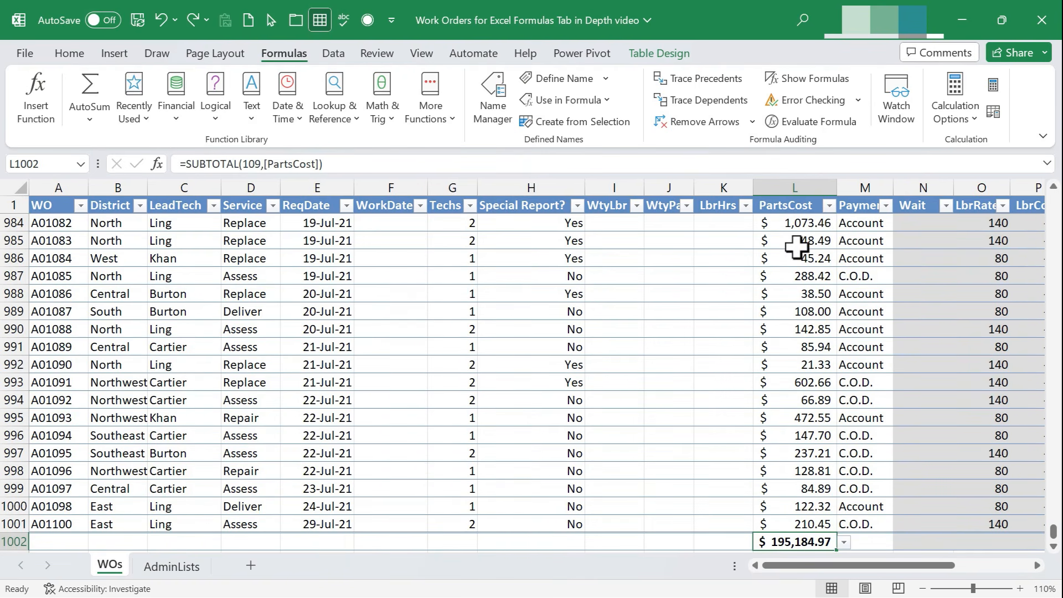
pyautogui.scroll(-2, 796, 248)
pyautogui.scroll(1, 797, 239)
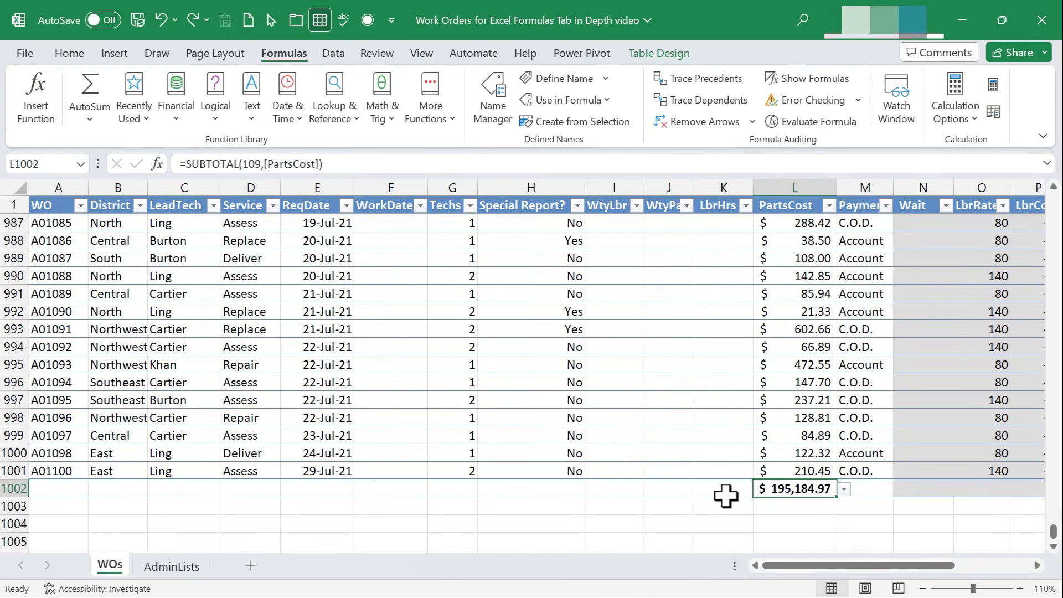
pyautogui.hotkey('ctrl', 'a')
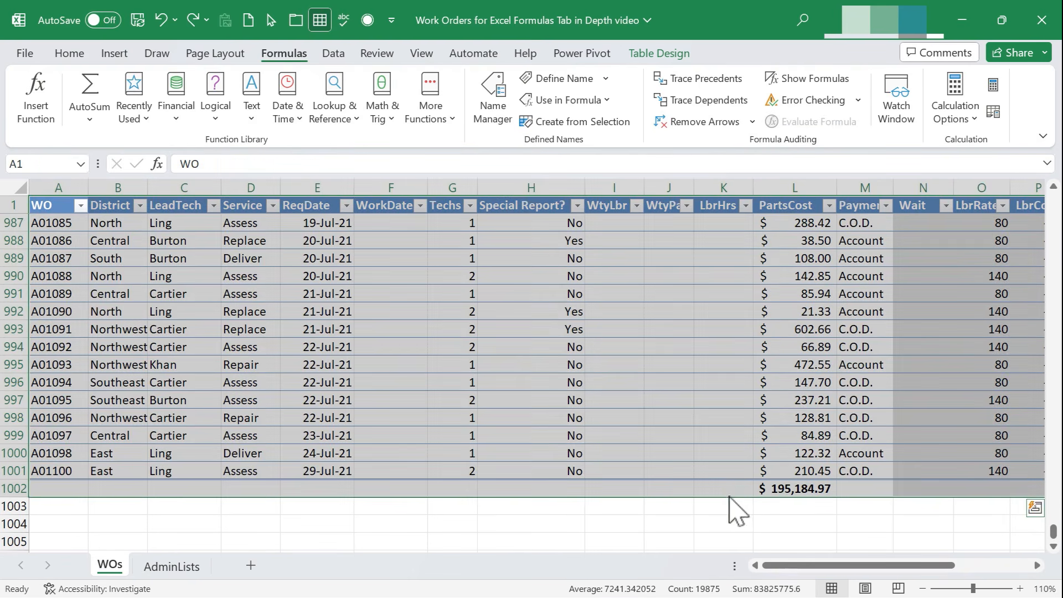
pyautogui.click(726, 489)
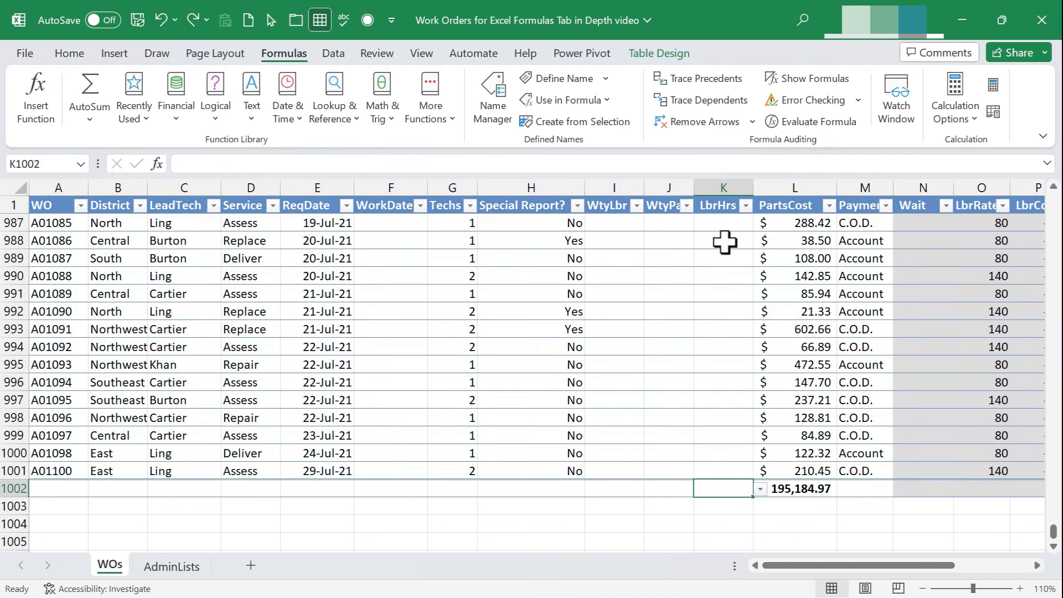
pyautogui.click(89, 119)
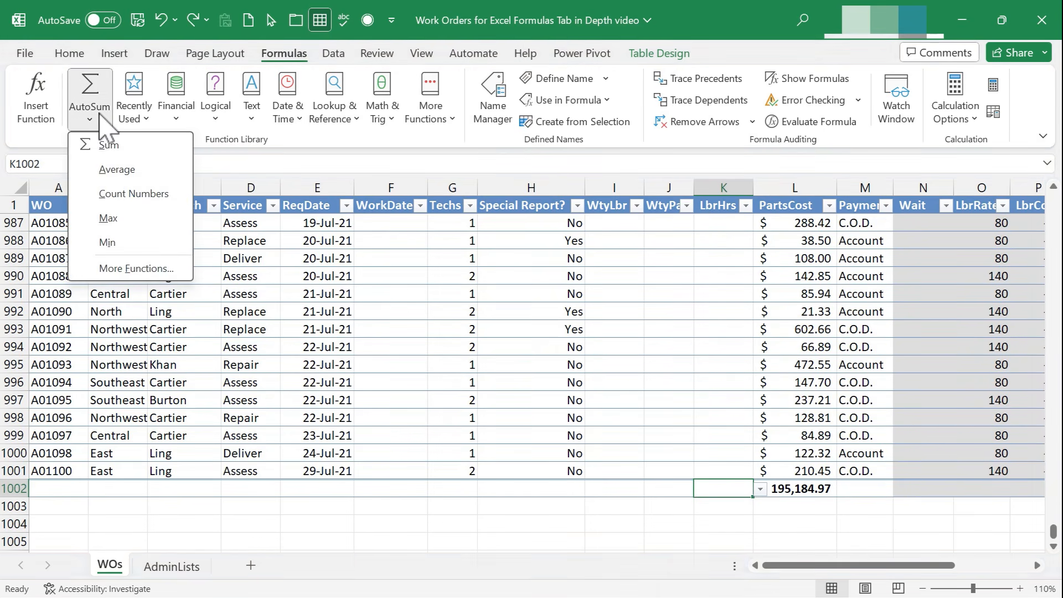
pyautogui.click(108, 147)
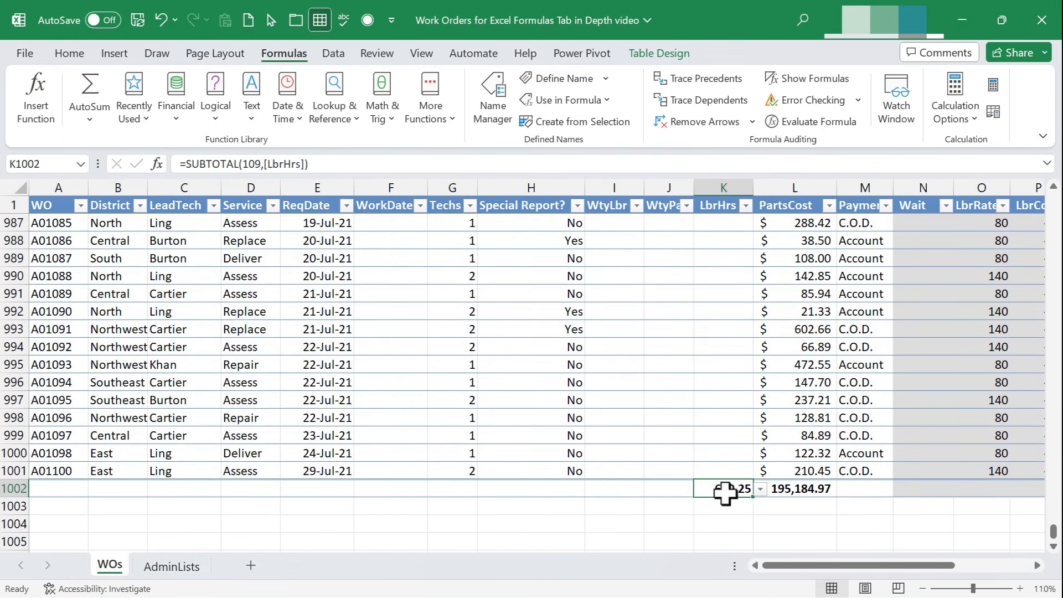
# Step: For cell K1004, browse the recently used and Financial functions and view the arguments of the DOLLARDE function
pyautogui.click(724, 524)
pyautogui.moveTo(1054, 532); pyautogui.dragTo(1054, 200)
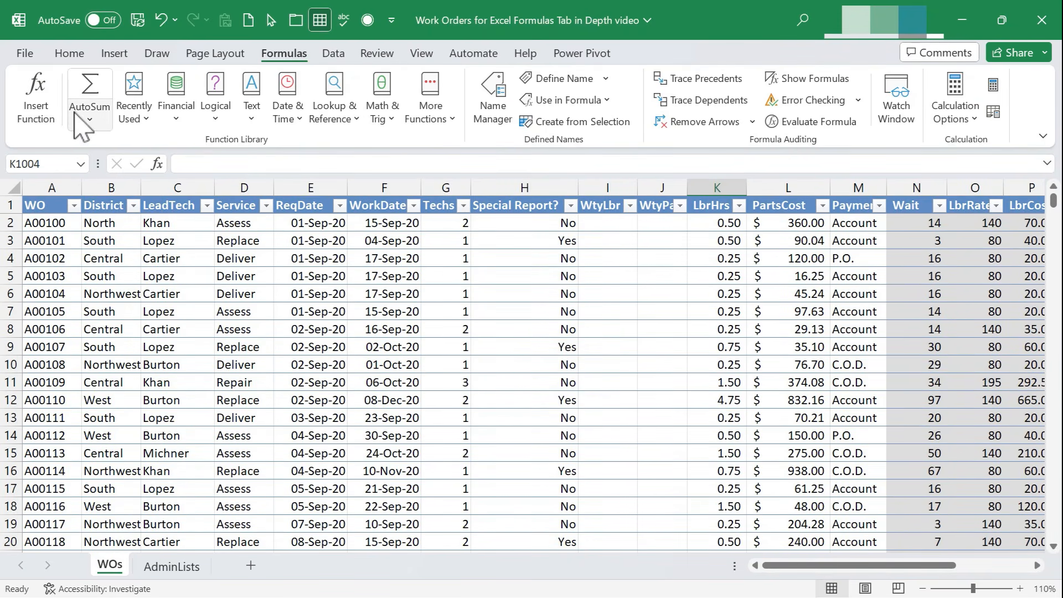
pyautogui.click(135, 108)
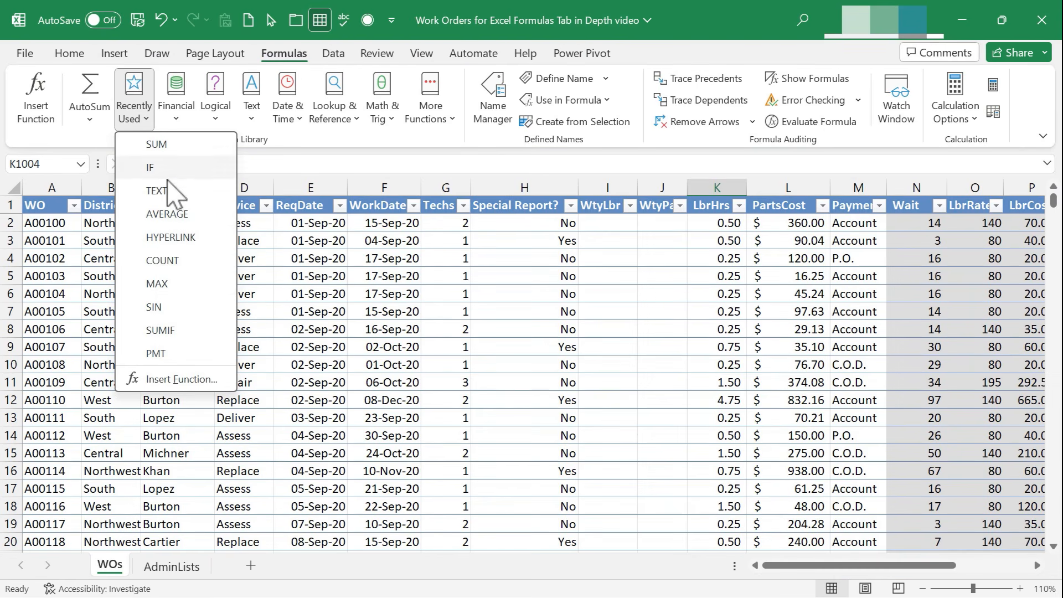
pyautogui.click(178, 117)
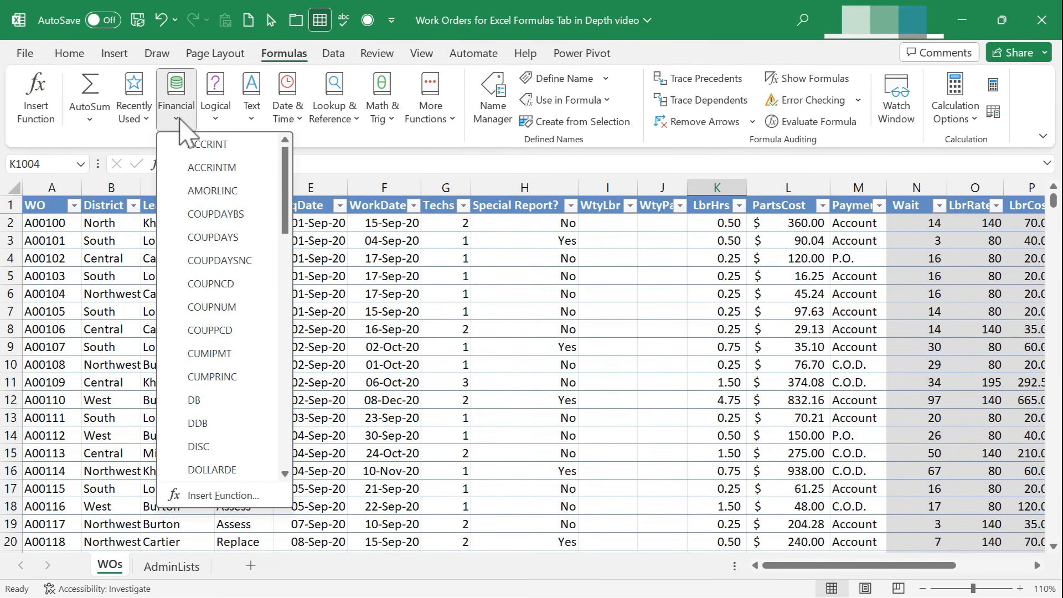
pyautogui.scroll(-1, 249, 266)
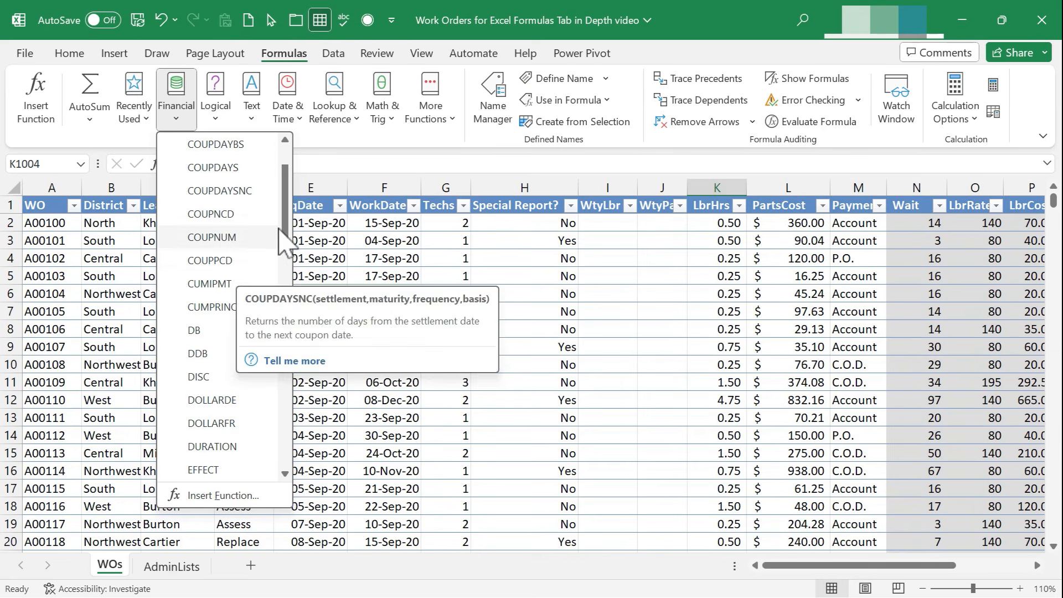
pyautogui.moveTo(291, 235); pyautogui.dragTo(272, 263)
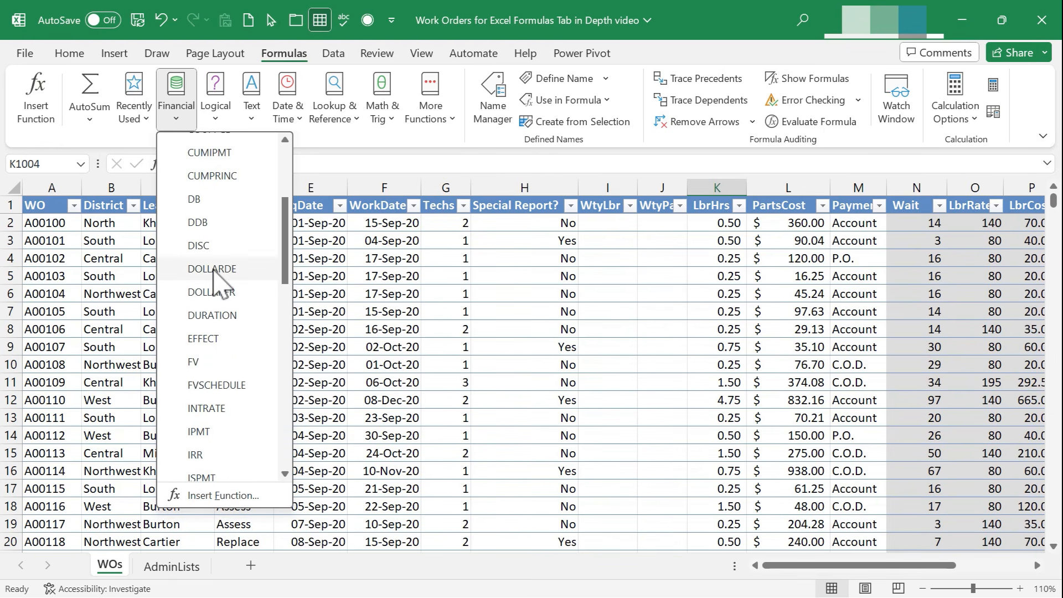
pyautogui.click(213, 270)
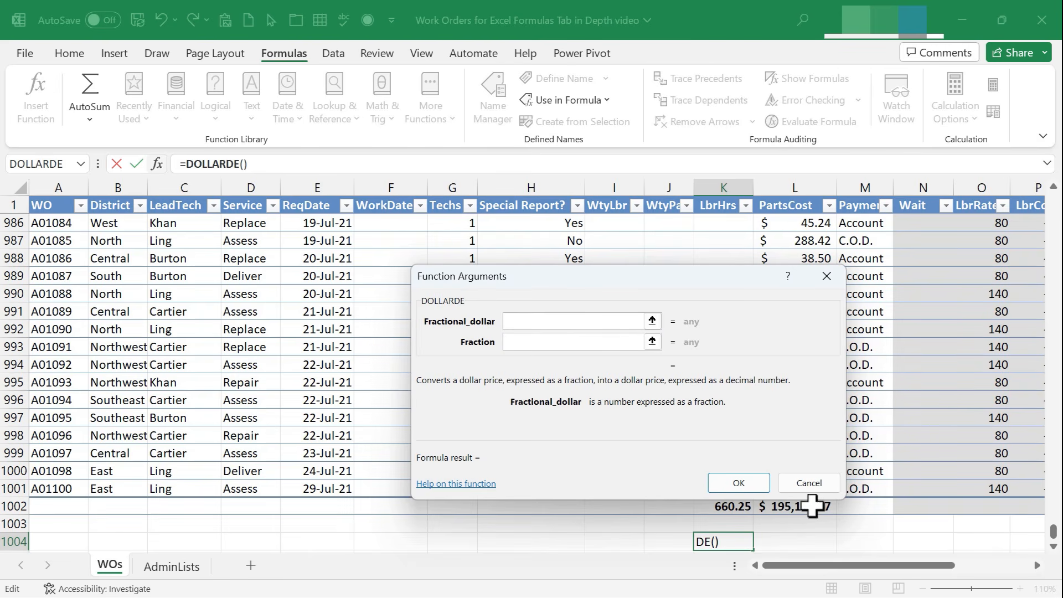
pyautogui.click(808, 484)
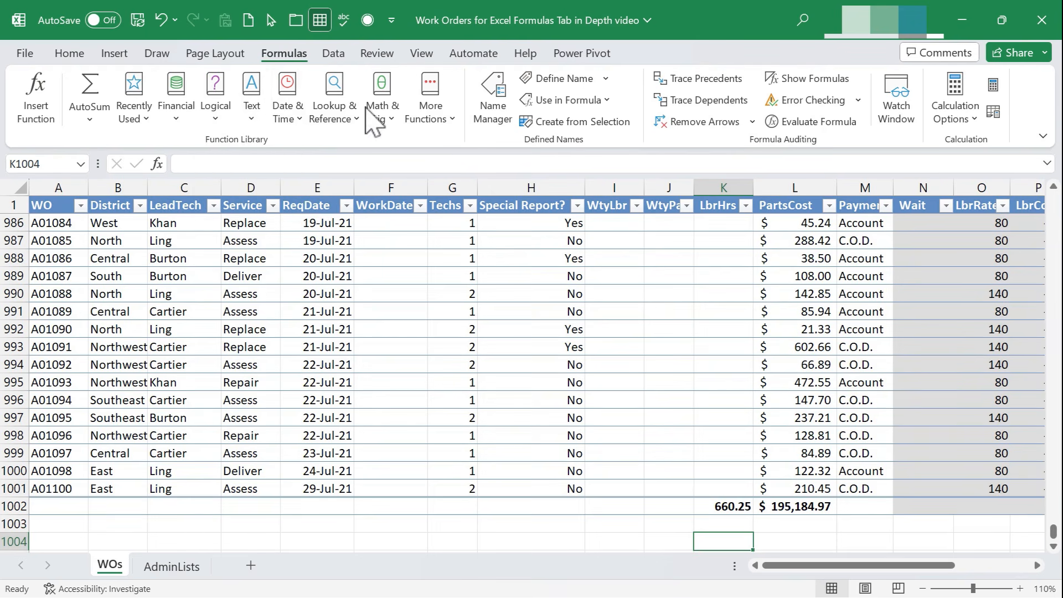
# Step: Browse the Logical and Math & Trig functions and the additional function categories, including Engineering and Web
pyautogui.click(227, 110)
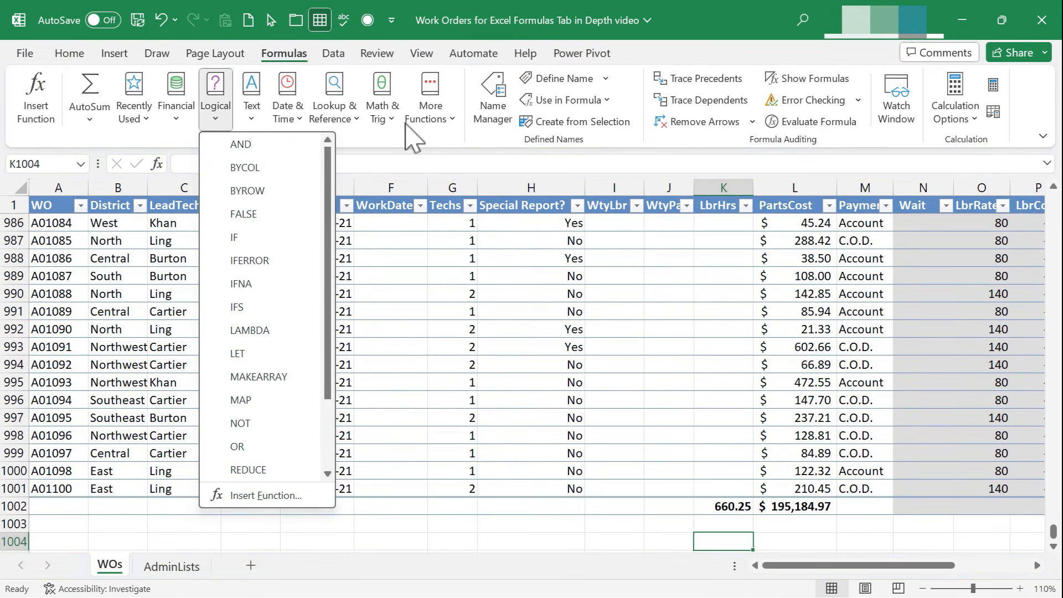
pyautogui.click(383, 119)
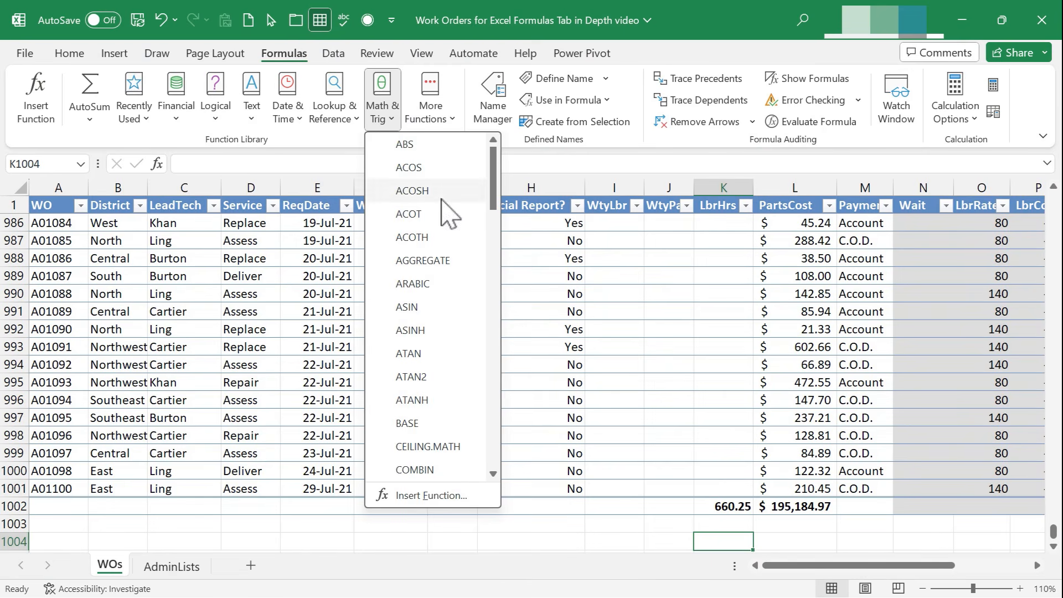
pyautogui.click(325, 143)
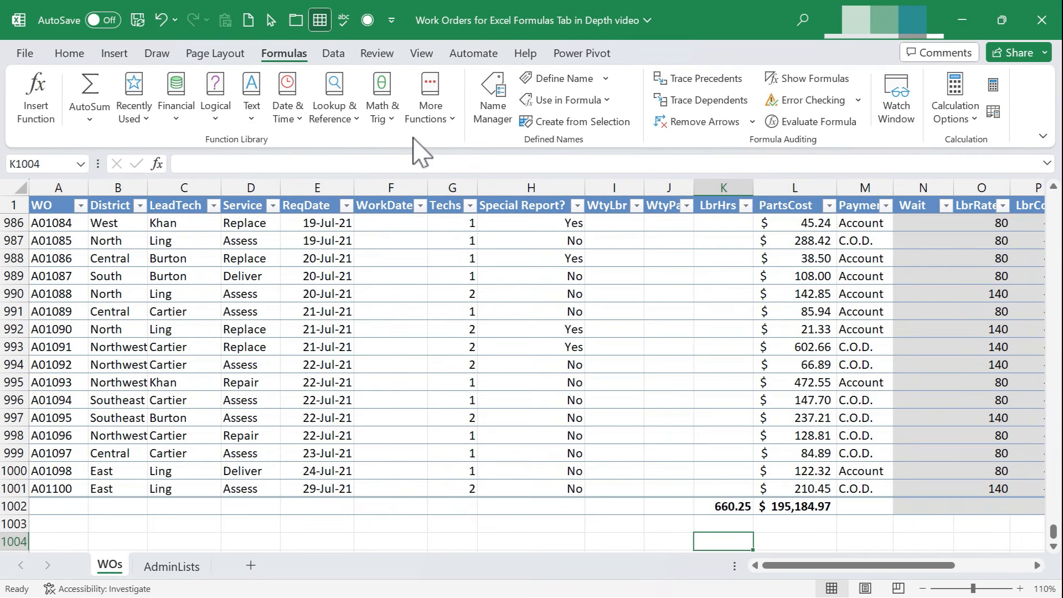
pyautogui.click(449, 123)
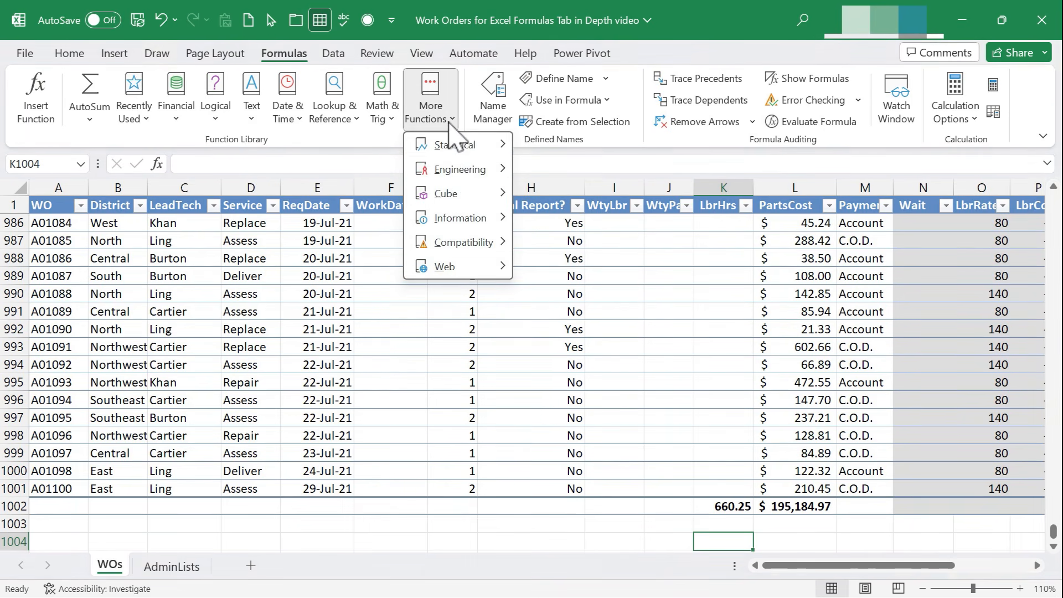
pyautogui.moveTo(461, 171)
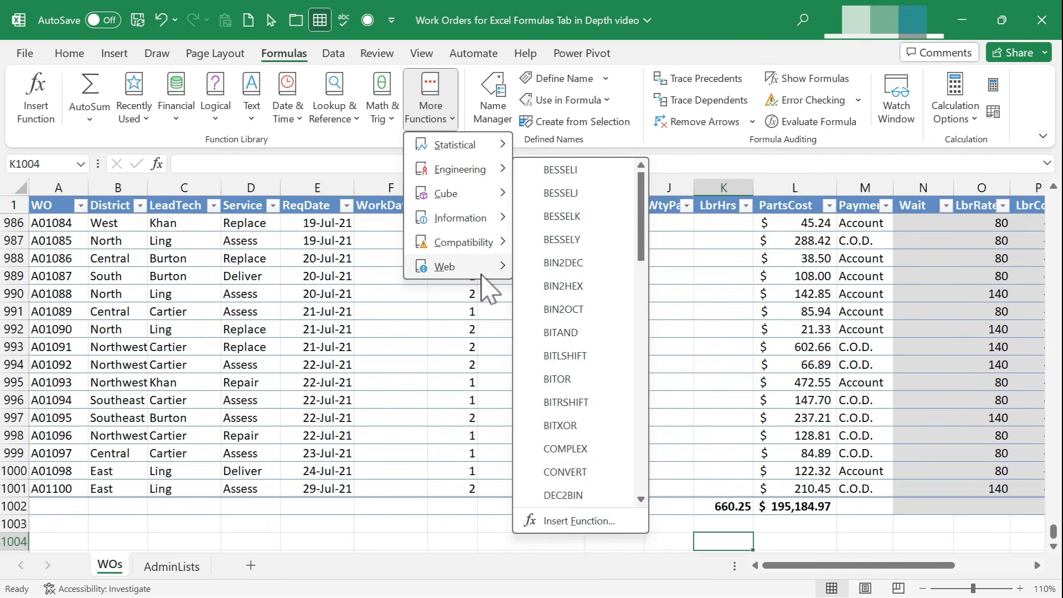
pyautogui.moveTo(481, 274)
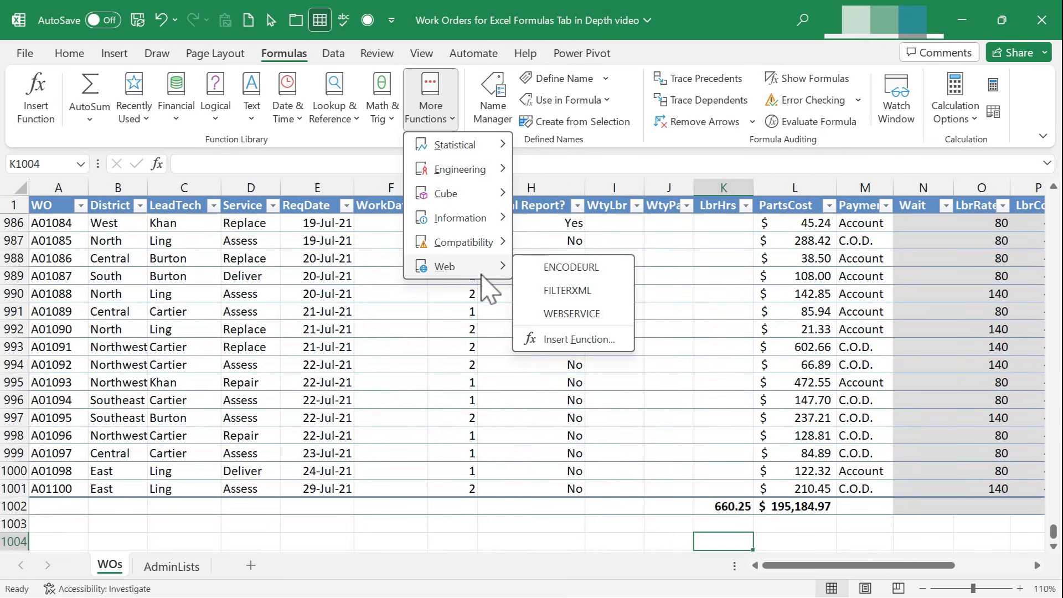
pyautogui.click(586, 169)
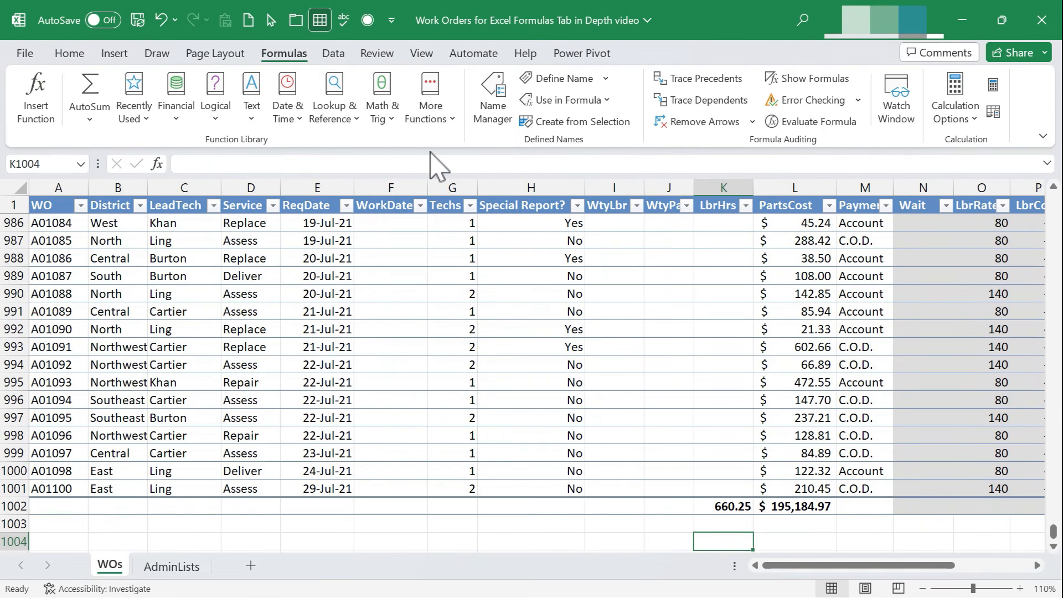
# Step: Define the name Technicians for the whole LeadTech column with the comment "All of the technicians in the company", and check it on the column
pyautogui.scroll(9, 496, 295)
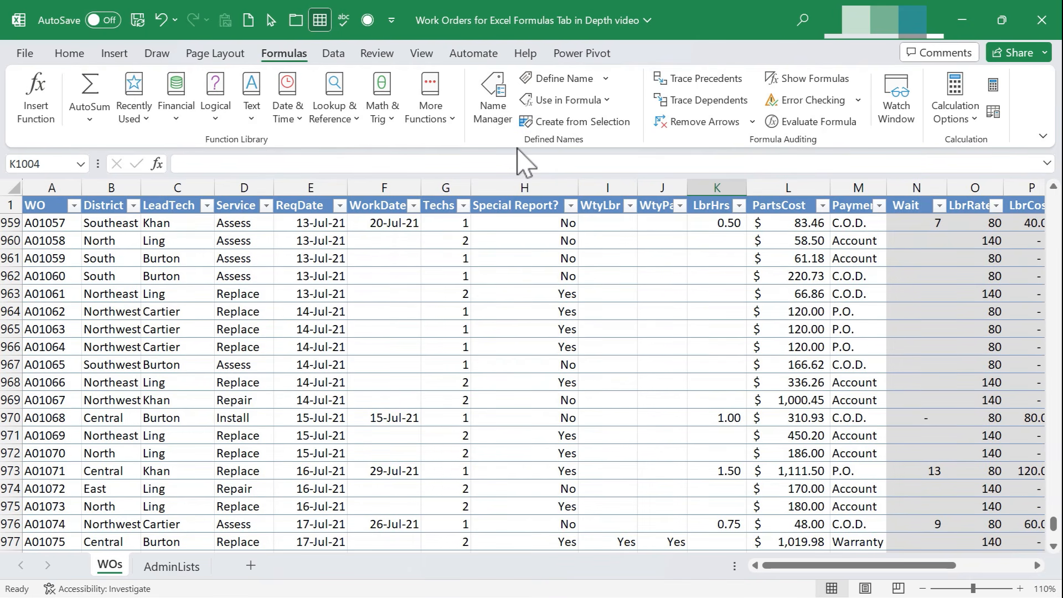
pyautogui.click(172, 183)
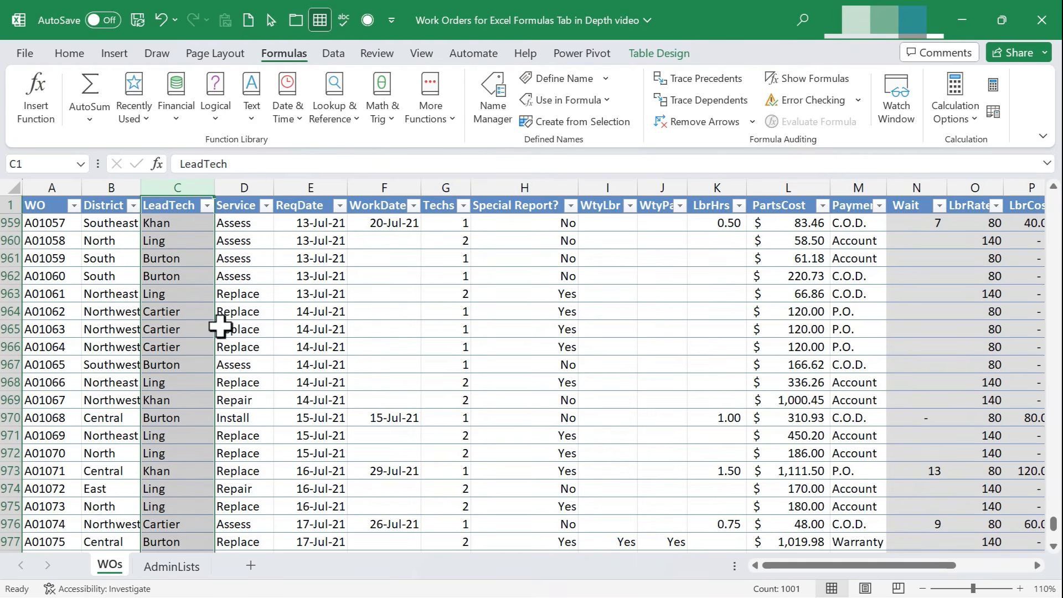
pyautogui.click(599, 85)
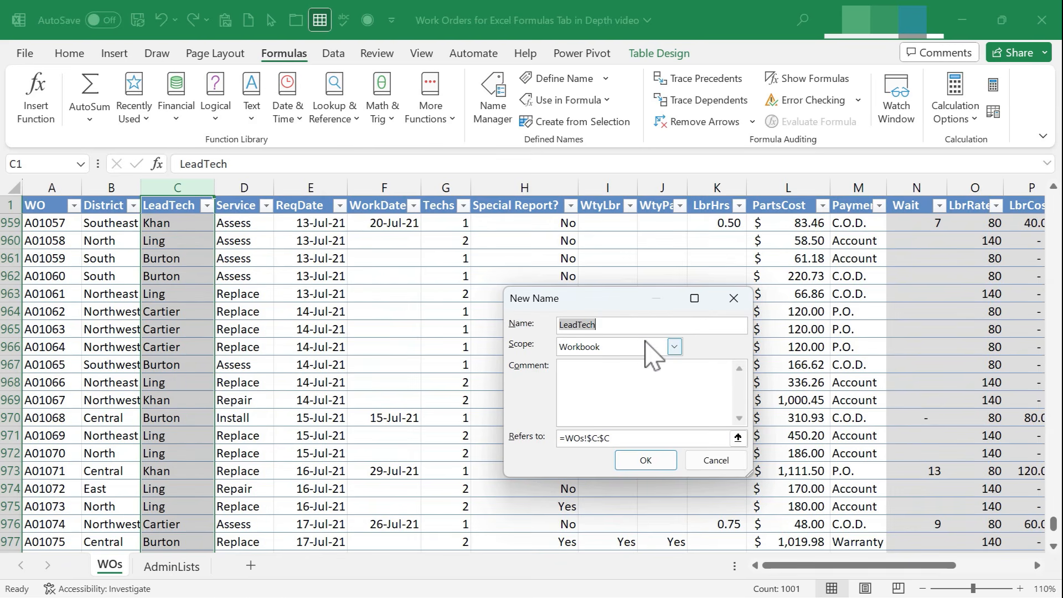
pyautogui.write('T')
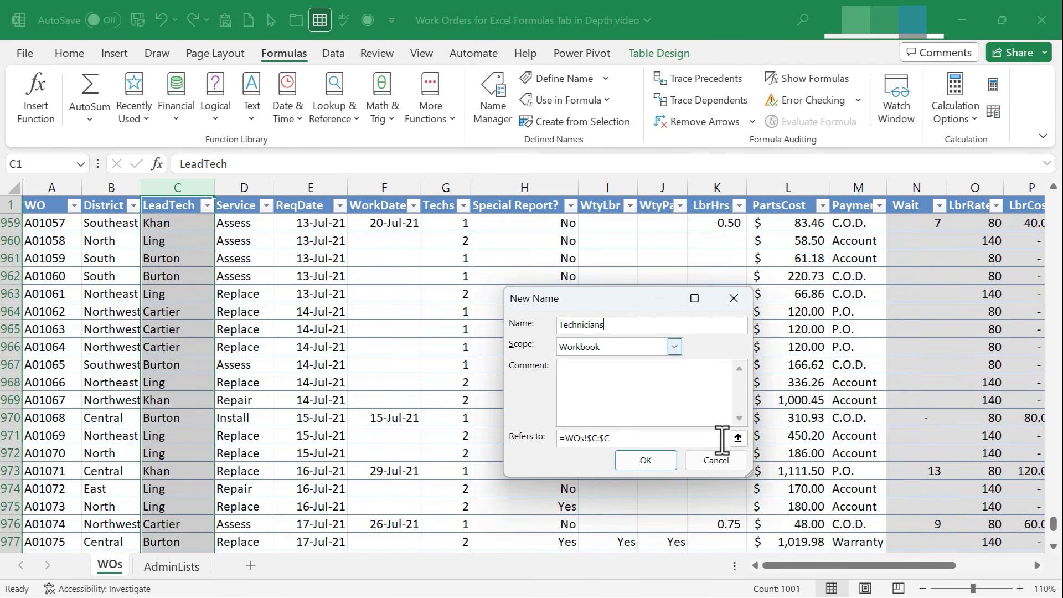
pyautogui.press('Tab')
pyautogui.click(605, 380)
pyautogui.write('All of the technicians in the company')
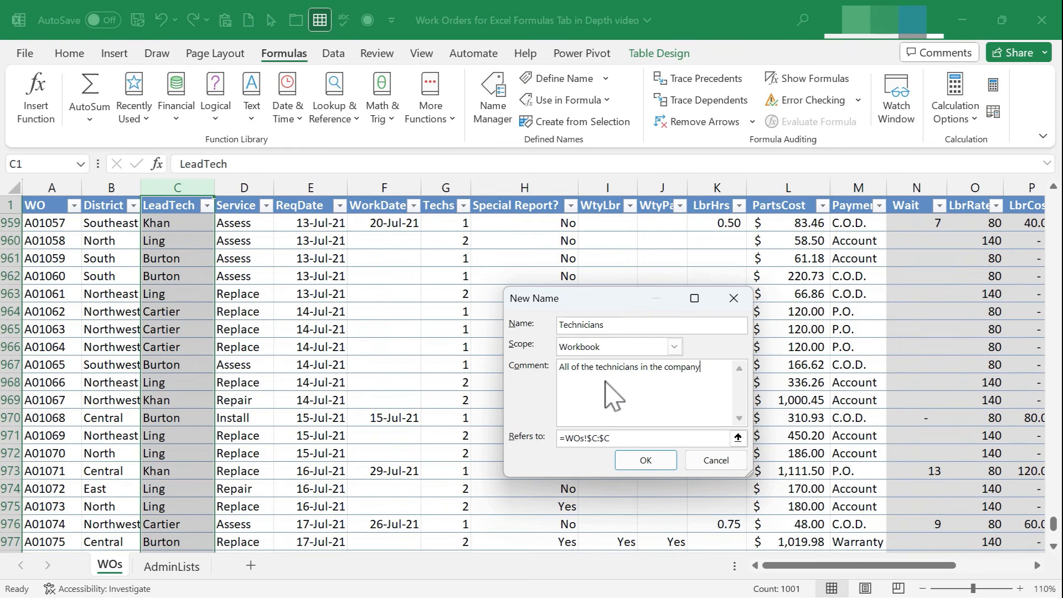
pyautogui.press('XF86AudioLowerVolume')
pyautogui.click(646, 459)
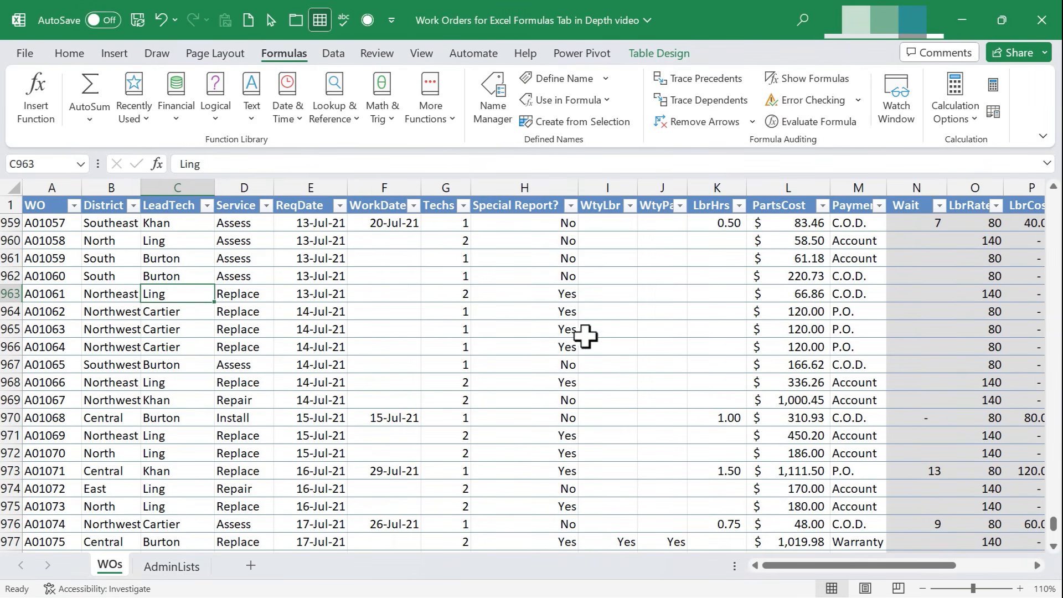
pyautogui.click(182, 189)
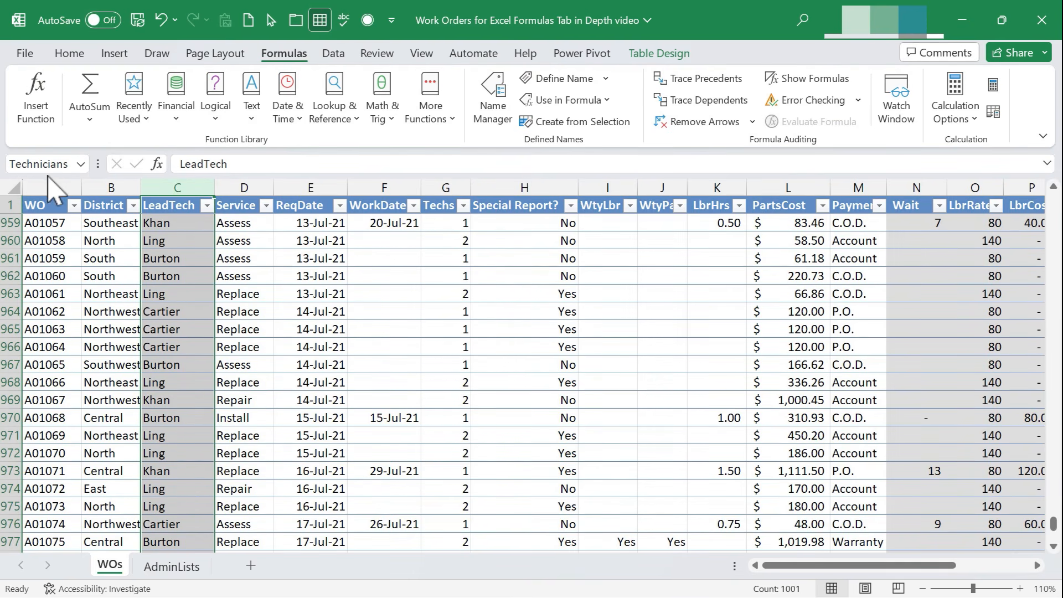
# Step: Define the name PartsCost with workbook scope for all of column L
pyautogui.click(798, 188)
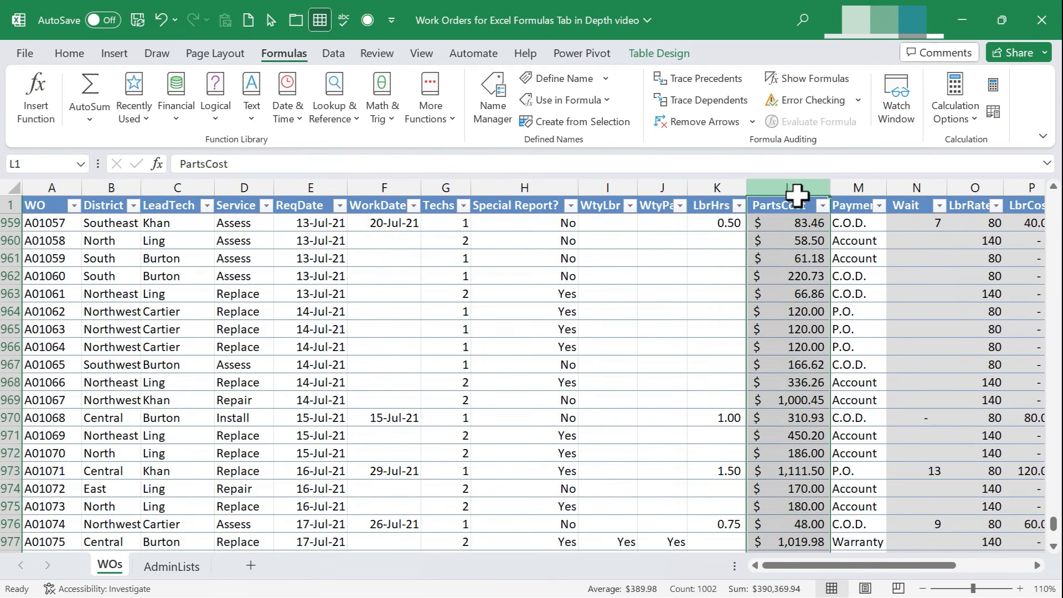
pyautogui.click(576, 83)
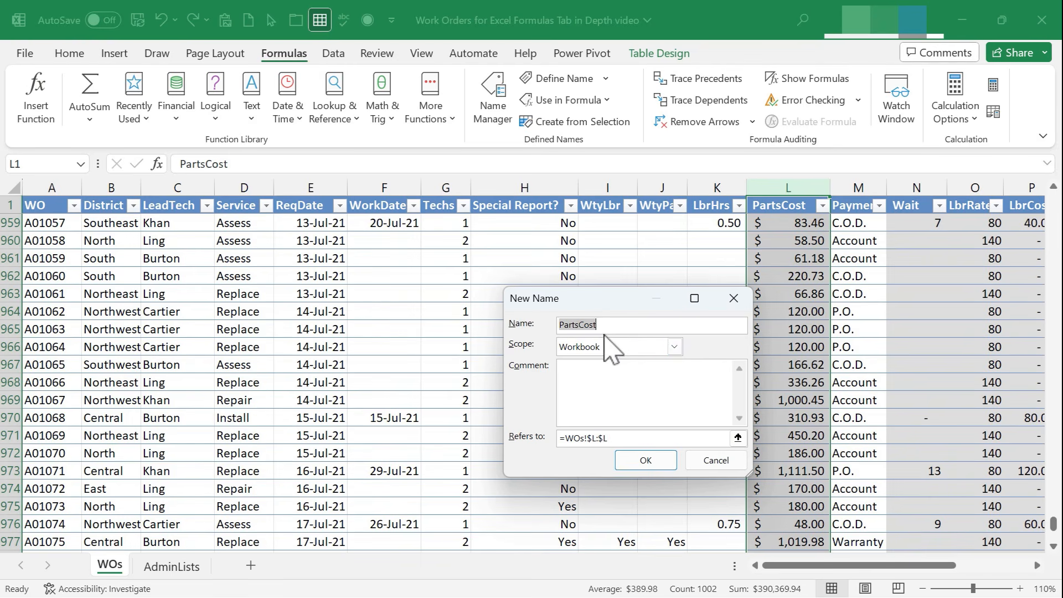
pyautogui.click(646, 460)
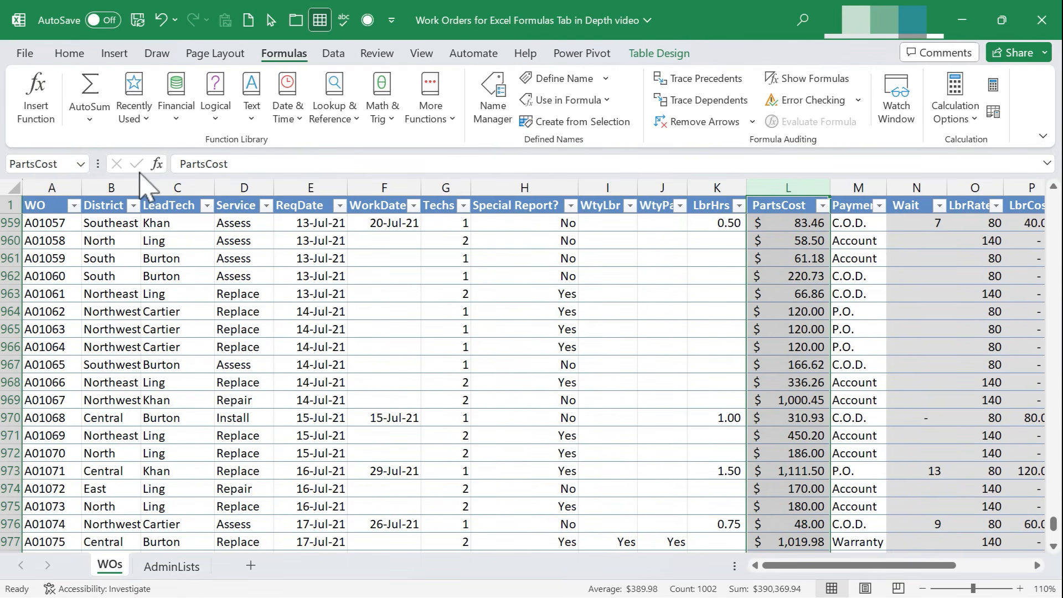
# Step: Define the workbook-scoped name PartsCost for the PartsCost column's cells from L2 down through the total row
pyautogui.click(786, 223)
pyautogui.moveTo(1054, 532); pyautogui.dragTo(1022, 132)
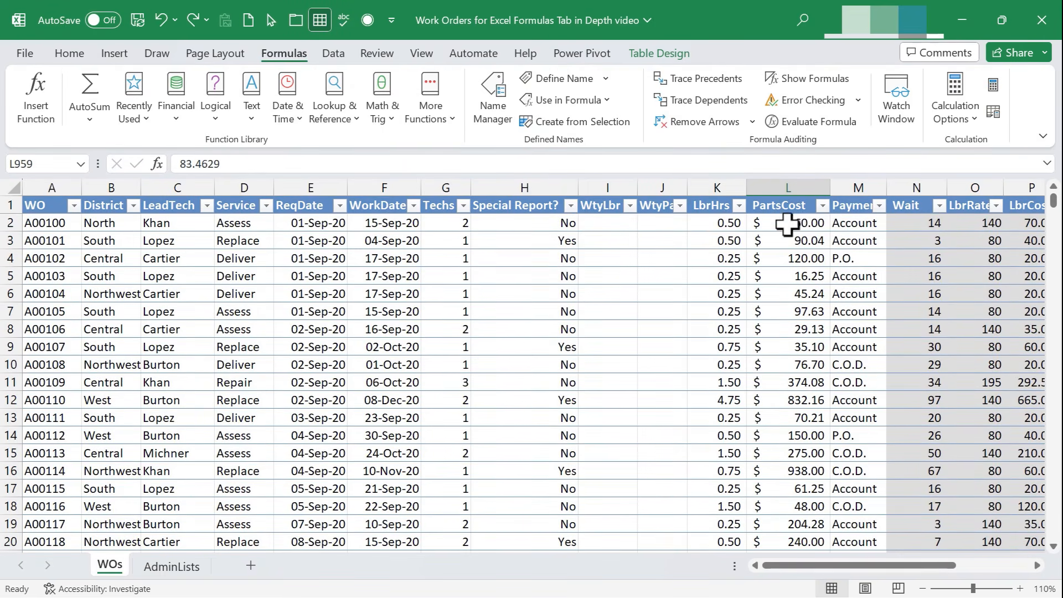
pyautogui.click(791, 222)
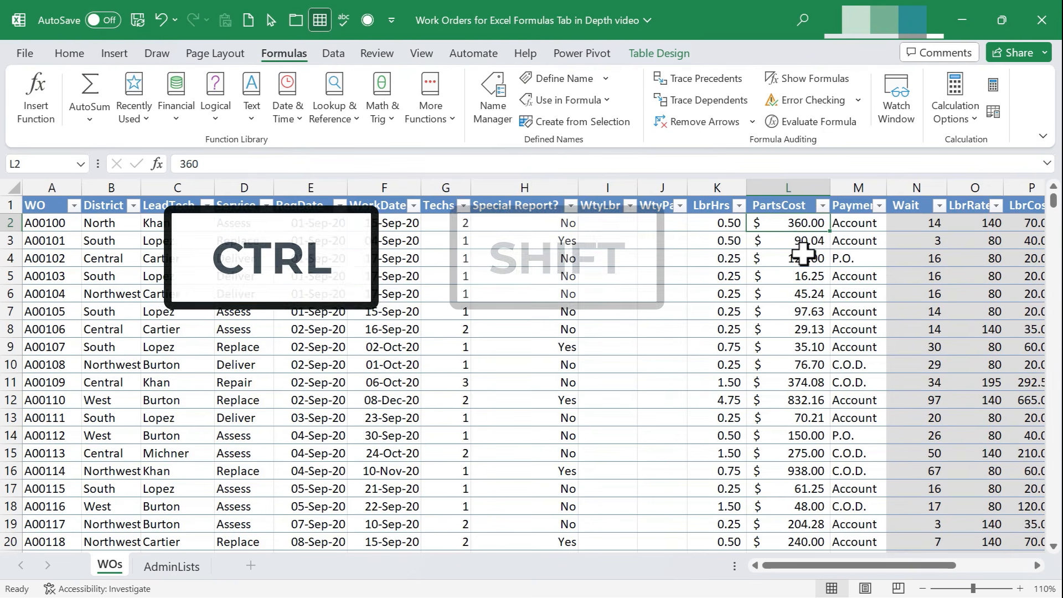
pyautogui.hotkey('ctrl', 'shift', 'Down')
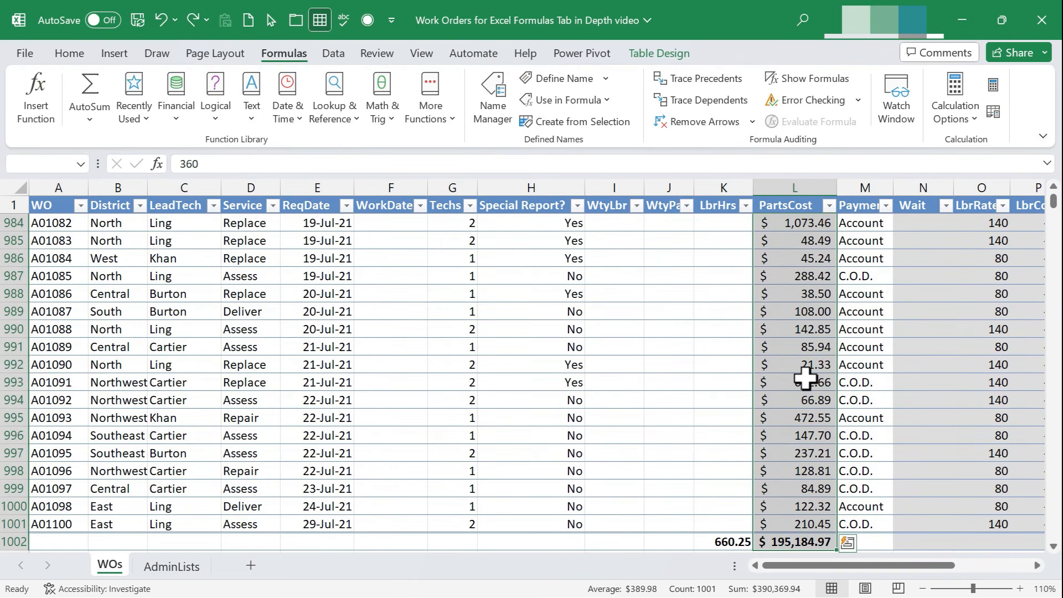
pyautogui.click(579, 82)
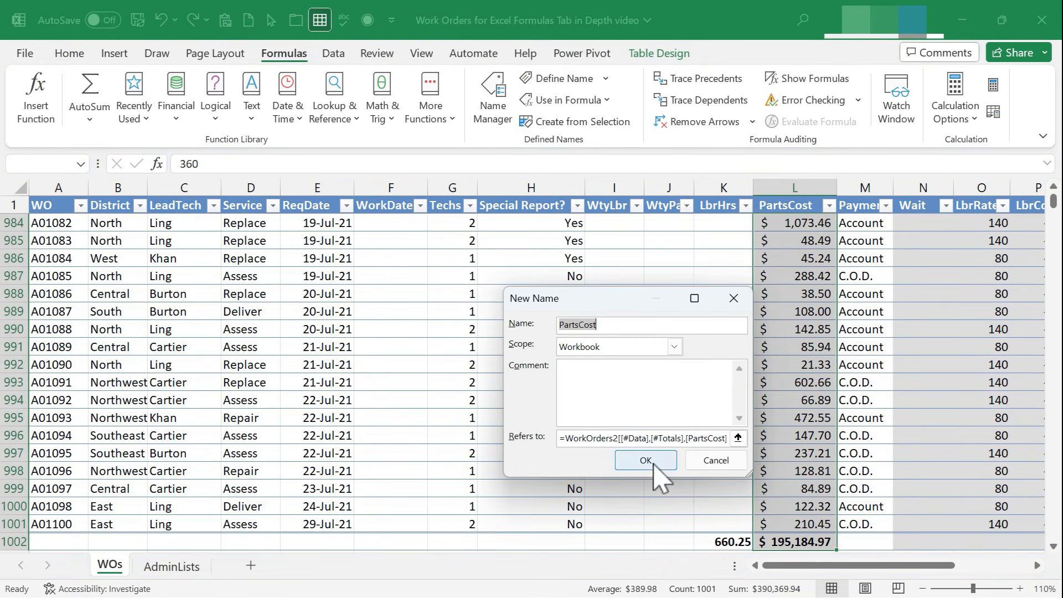
pyautogui.click(646, 461)
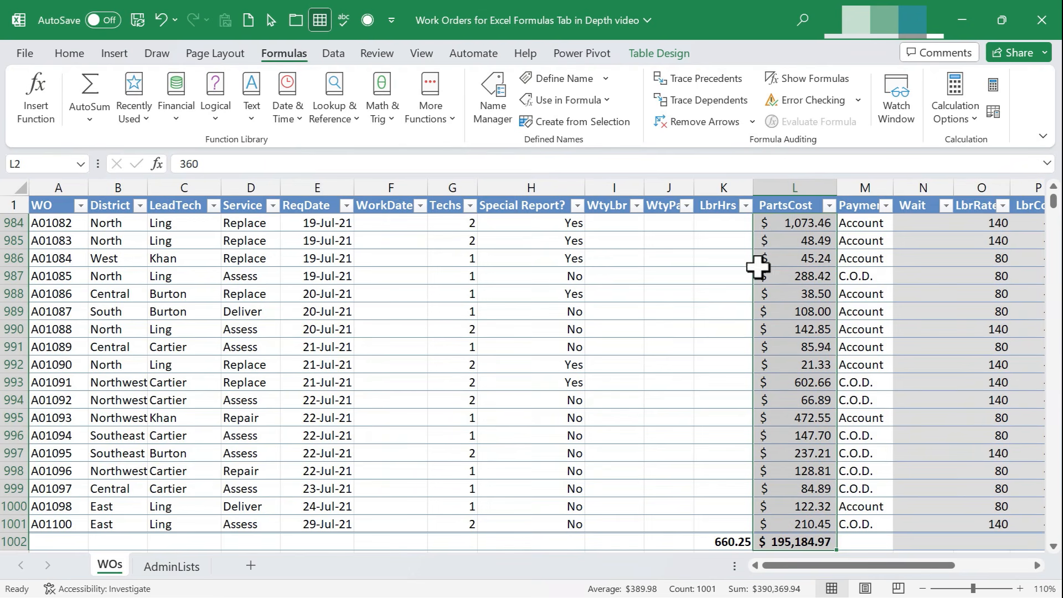
# Step: Enter the formula =SUM(PartsCost+1) in cell J986, referring to the parts costs by their defined name
pyautogui.click(662, 261)
pyautogui.write('=s')
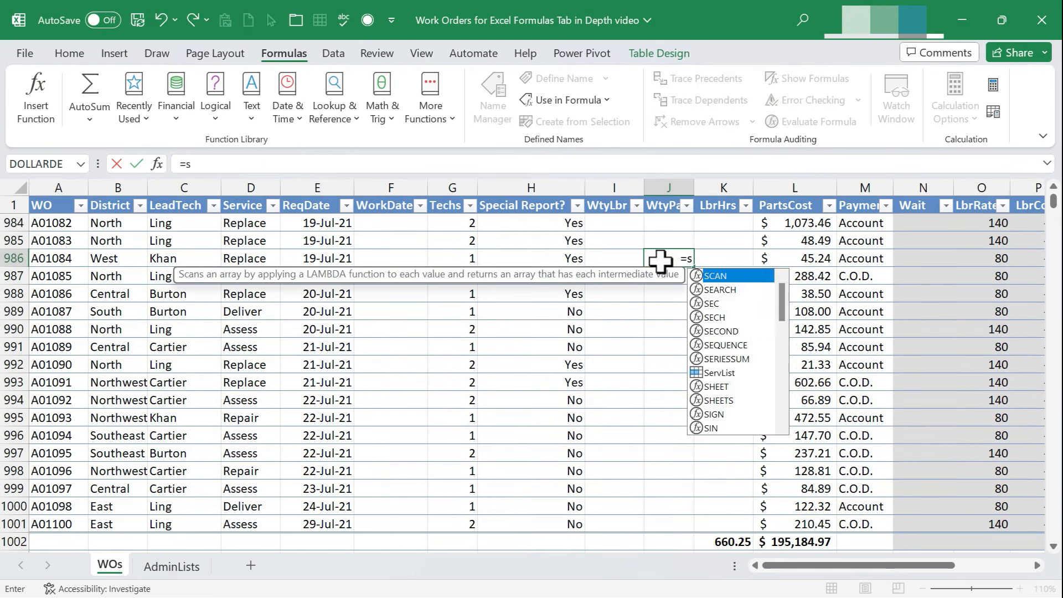
pyautogui.write('um(')
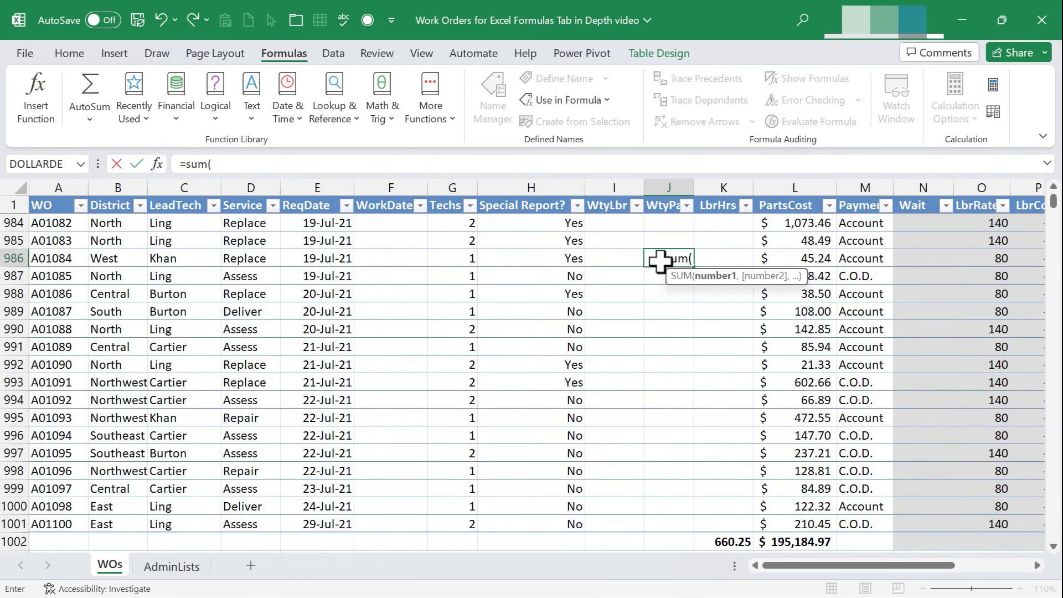
pyautogui.write('partsco')
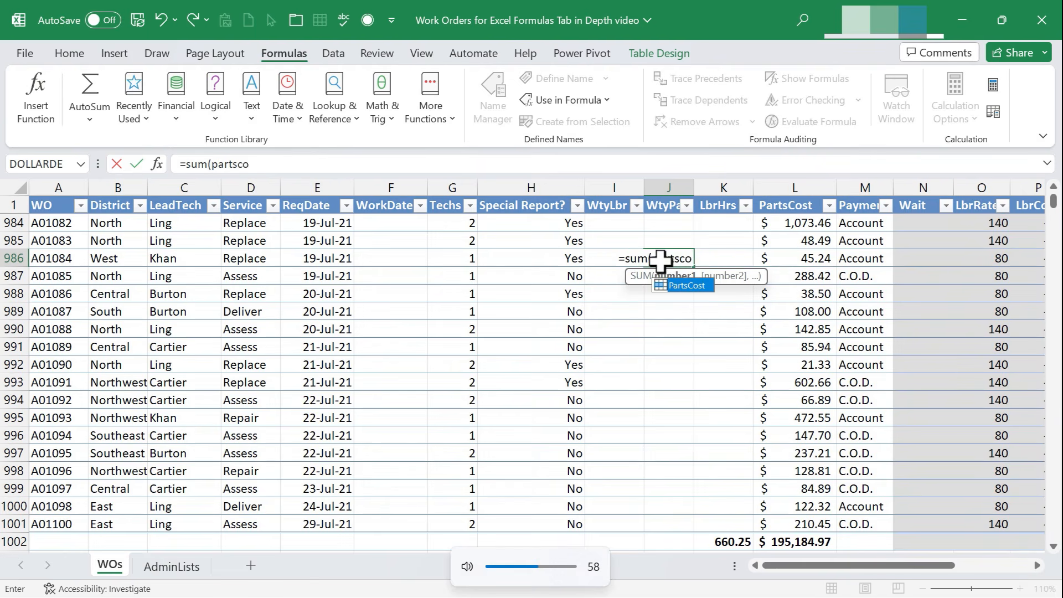
pyautogui.write('st')
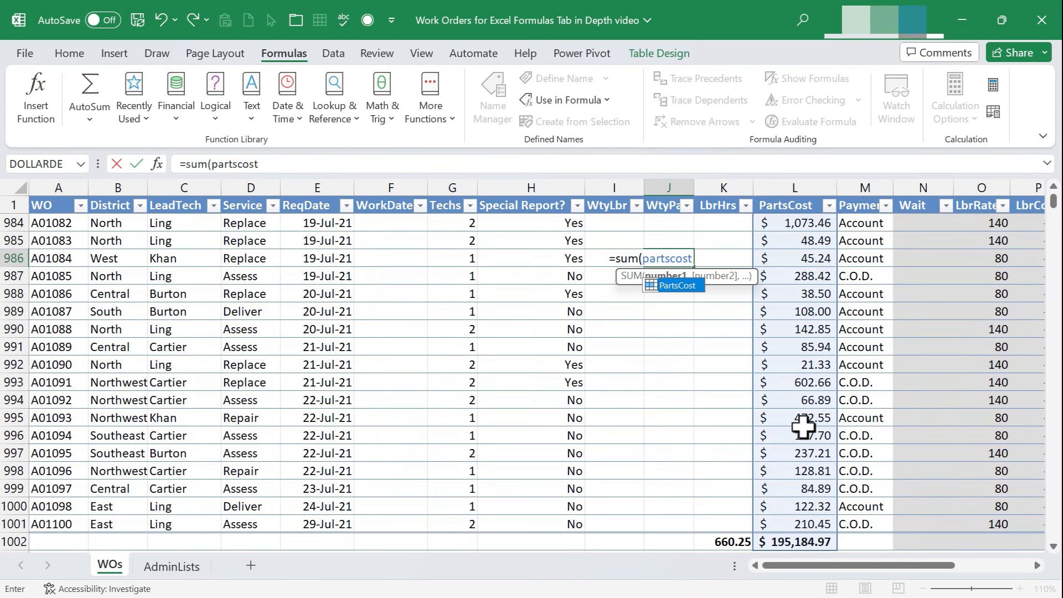
pyautogui.write('+1')
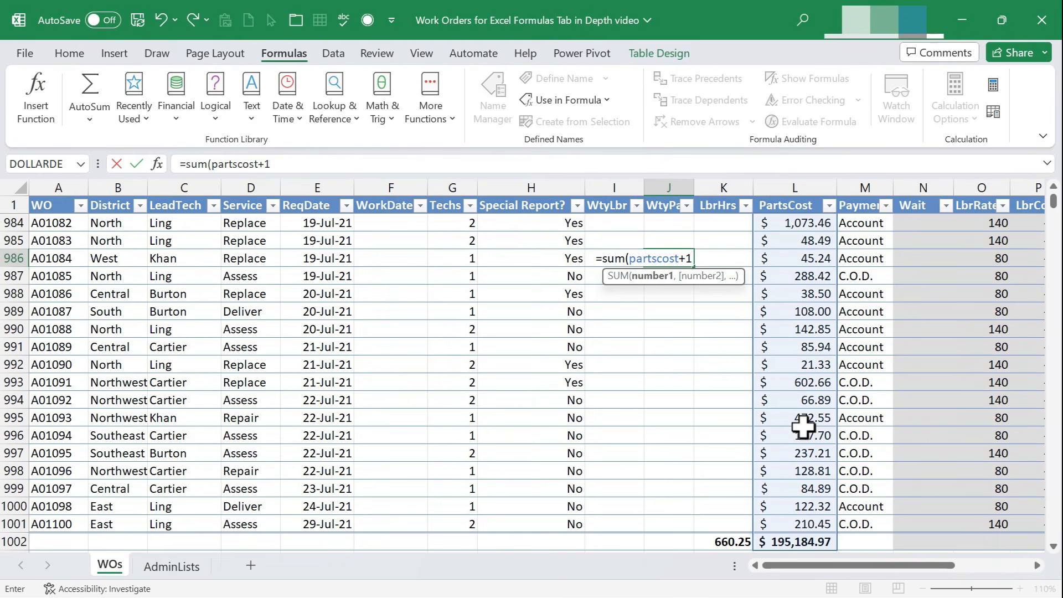
pyautogui.write(')')
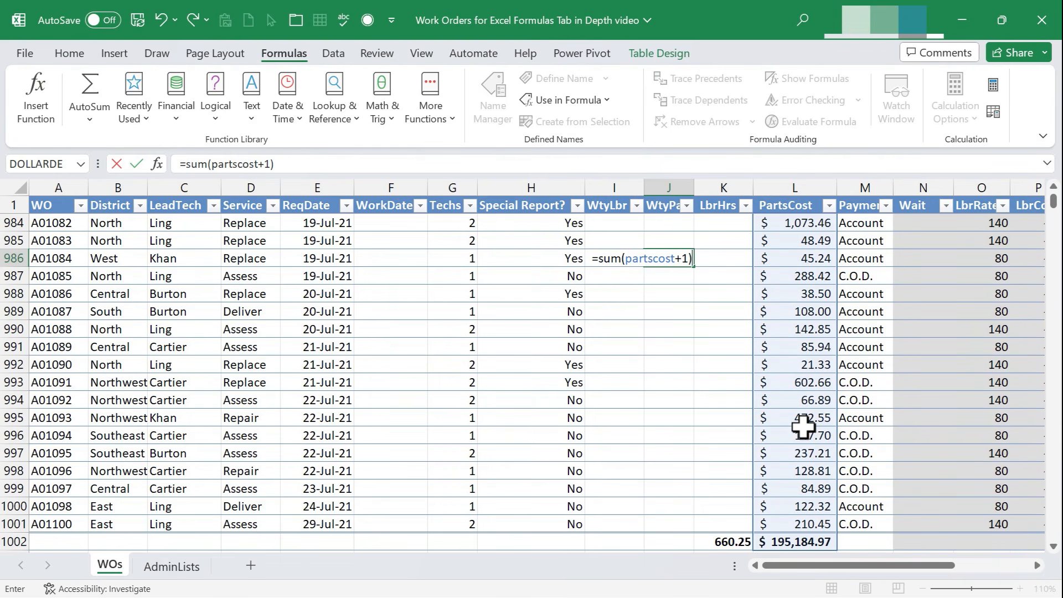
pyautogui.press('Return')
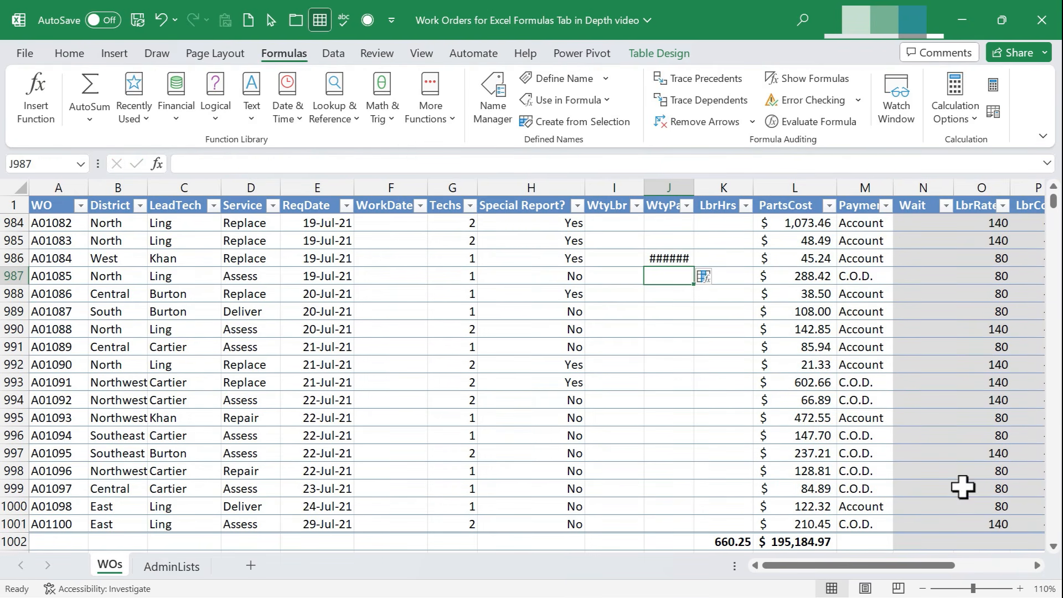
# Step: Autofit the WtyParts column to its contents and inspect the formula in cell J986
pyautogui.doubleClick(694, 185)
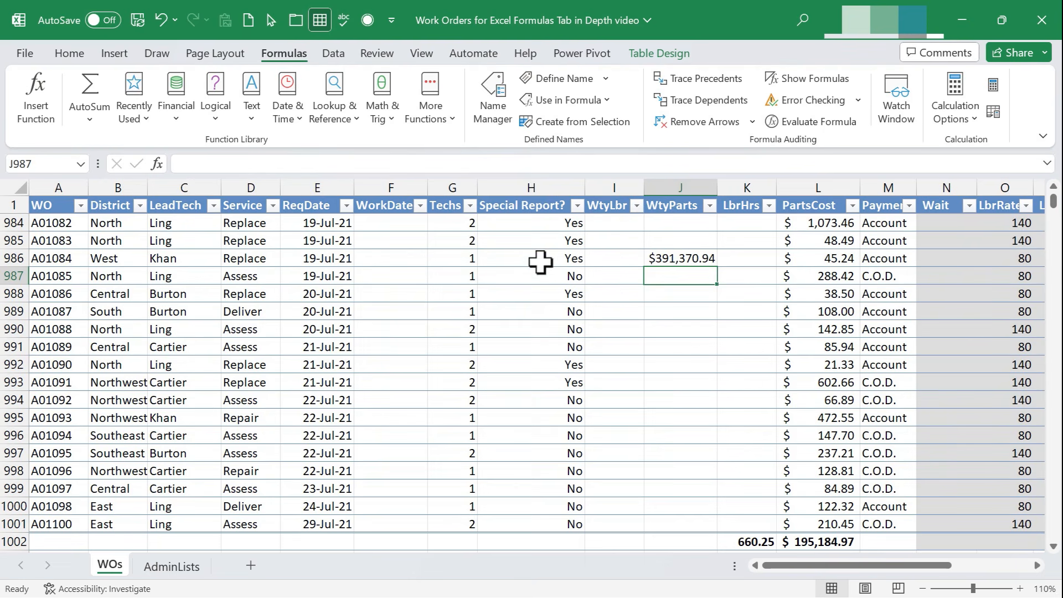
pyautogui.click(608, 261)
pyautogui.moveTo(548, 255); pyautogui.dragTo(629, 417)
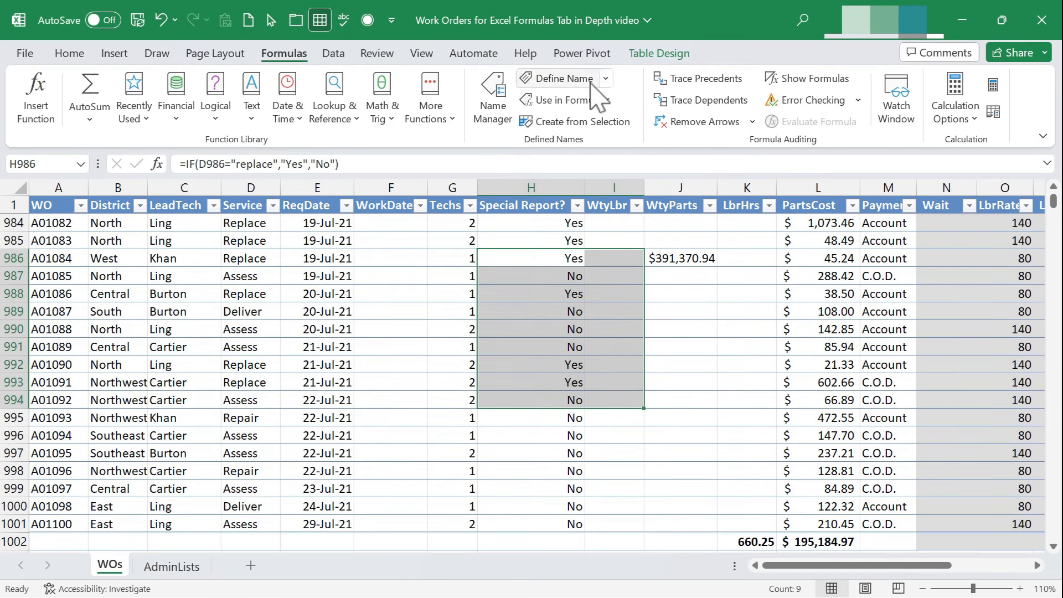
pyautogui.click(702, 263)
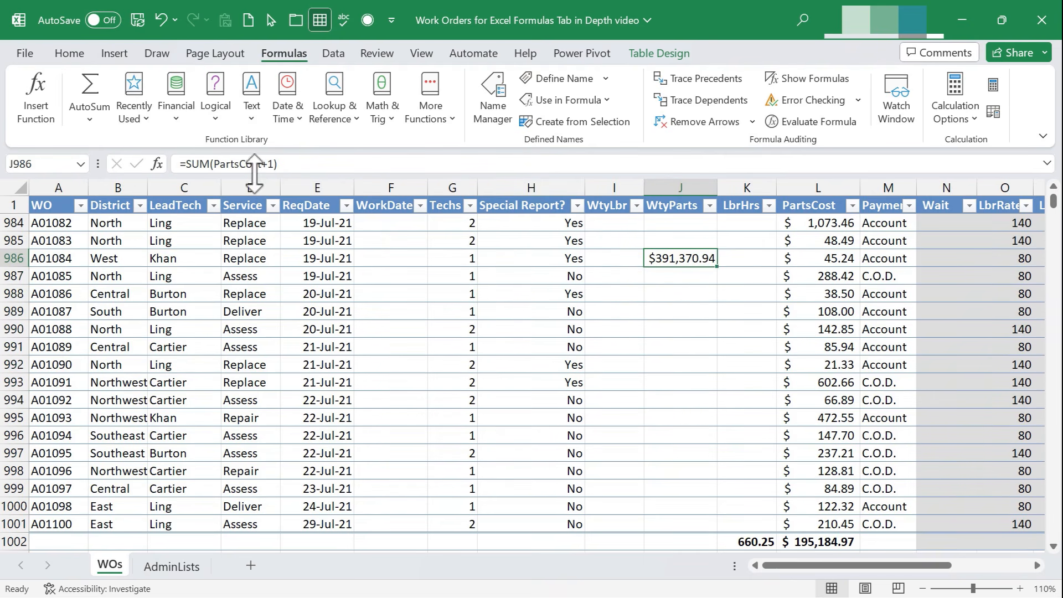
pyautogui.click(673, 363)
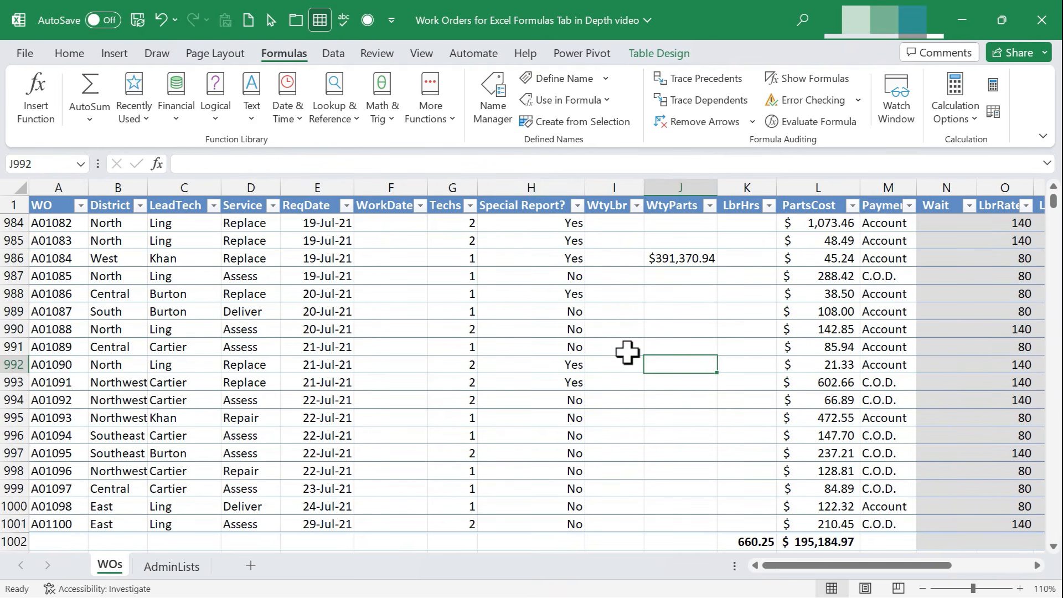
# Step: In cell I990, write an IF formula testing PartsCost>220020 with results "yes" and "no", inserting PartsCost from the list of defined names
pyautogui.click(618, 333)
pyautogui.write('=')
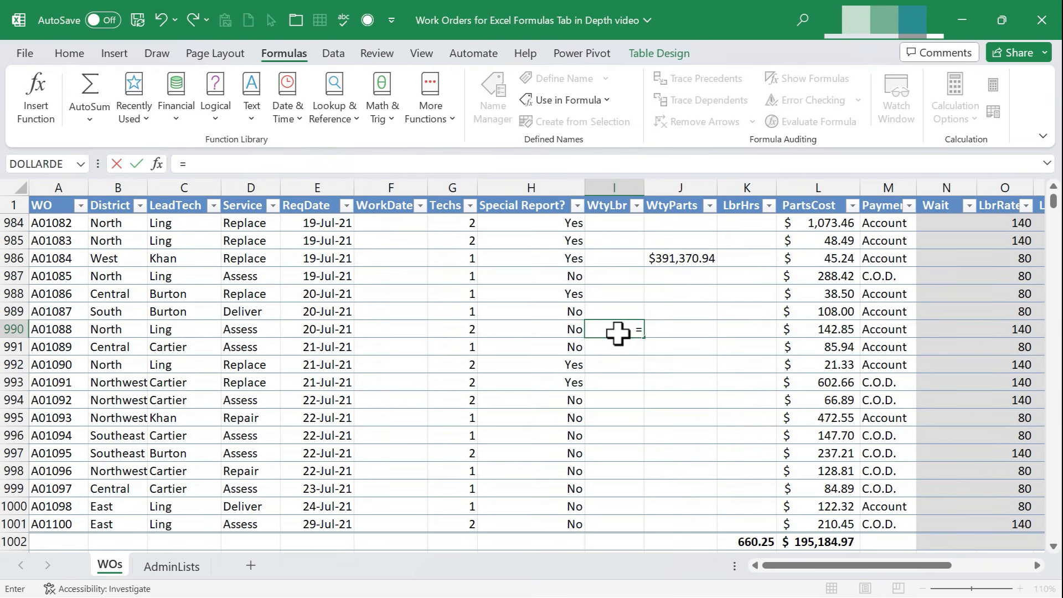
pyautogui.write('if(')
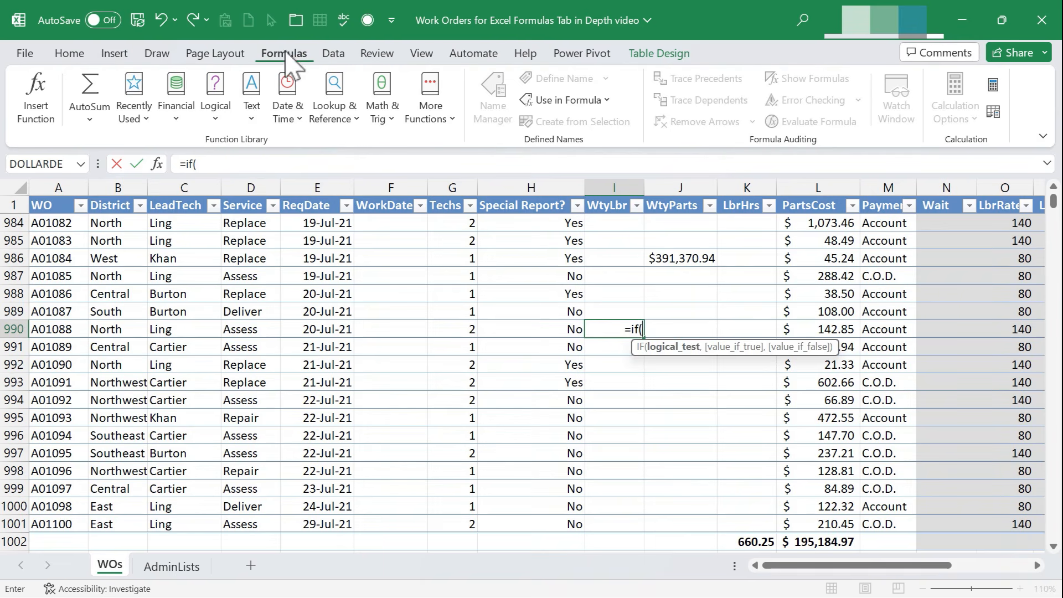
pyautogui.click(601, 105)
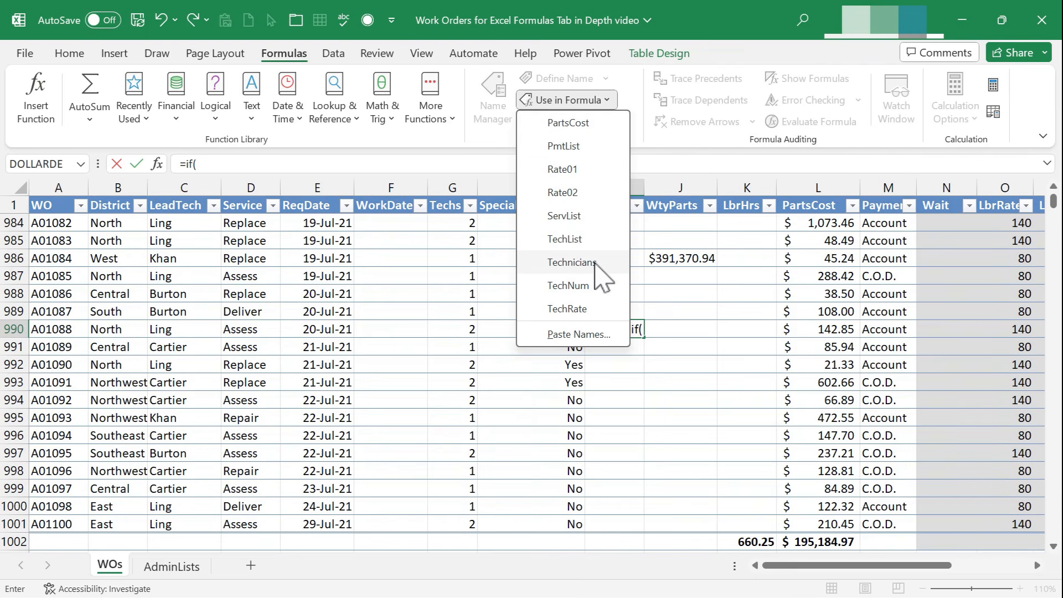
pyautogui.click(587, 122)
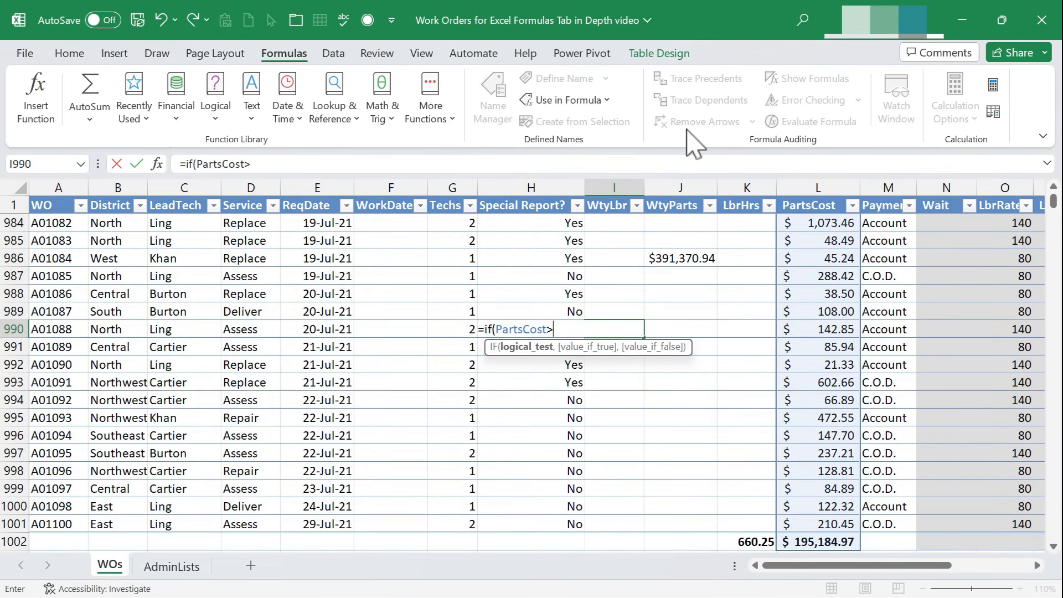
pyautogui.write('>220020,')
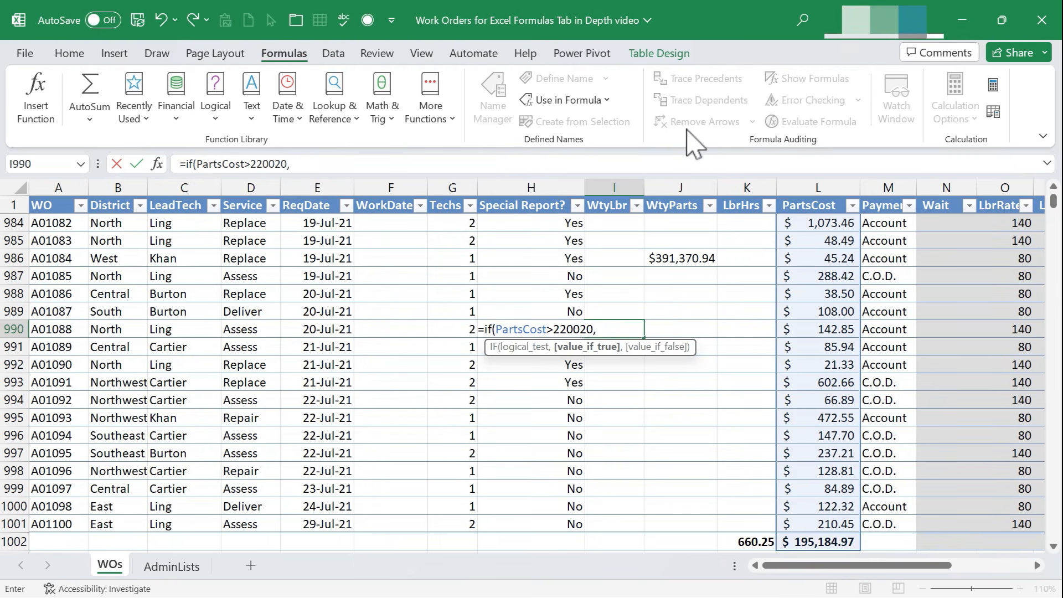
pyautogui.write('"yes", "no')
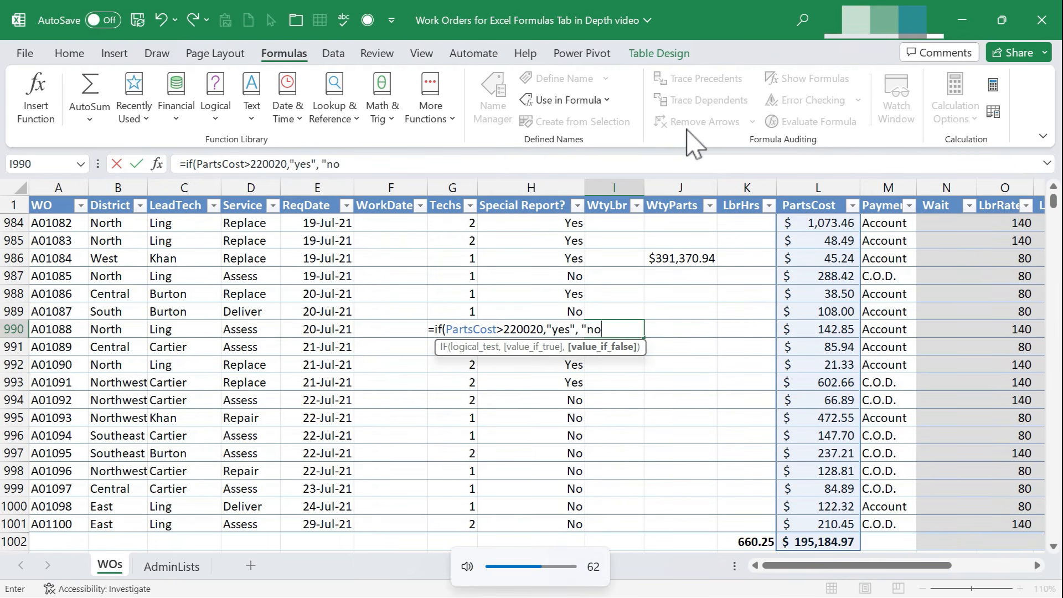
pyautogui.write('"')
# Step: Clear the IF formula from cell I990 and leave the cell empty
pyautogui.click(626, 331)
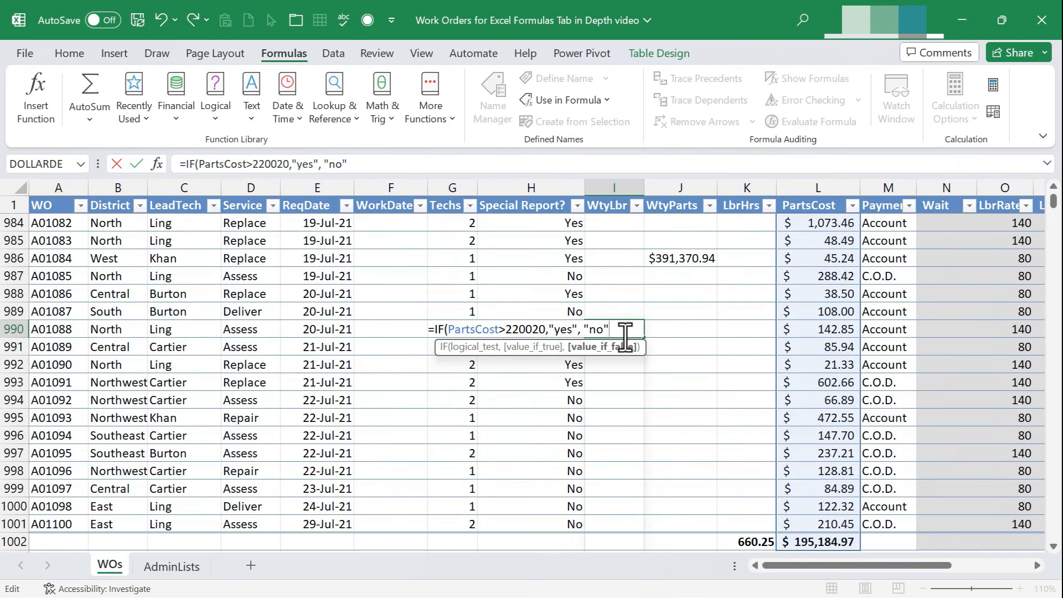
pyautogui.moveTo(611, 329); pyautogui.dragTo(408, 328)
pyautogui.press('BackSpace')
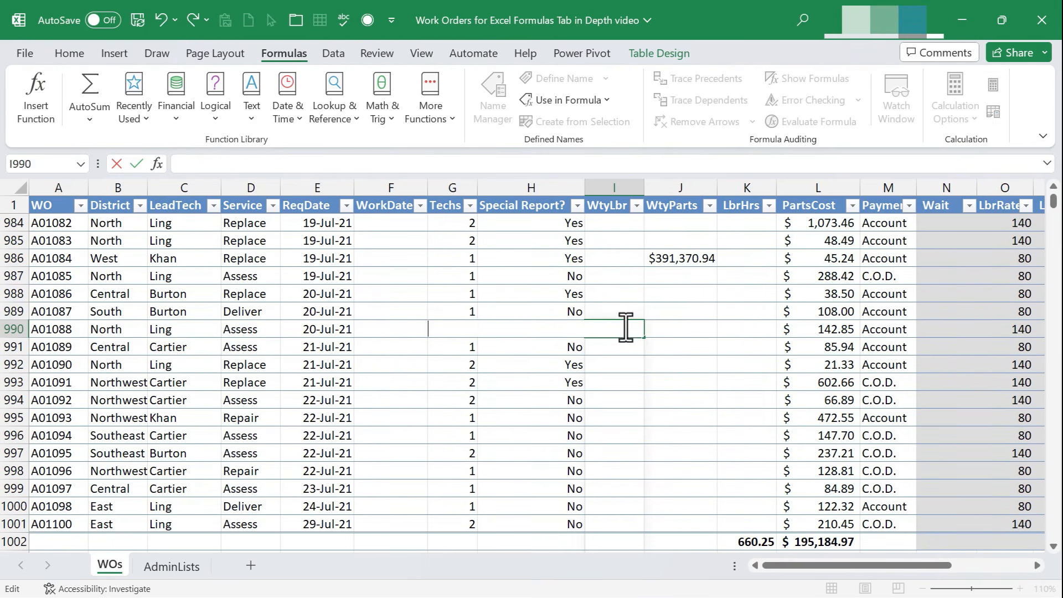
pyautogui.click(707, 341)
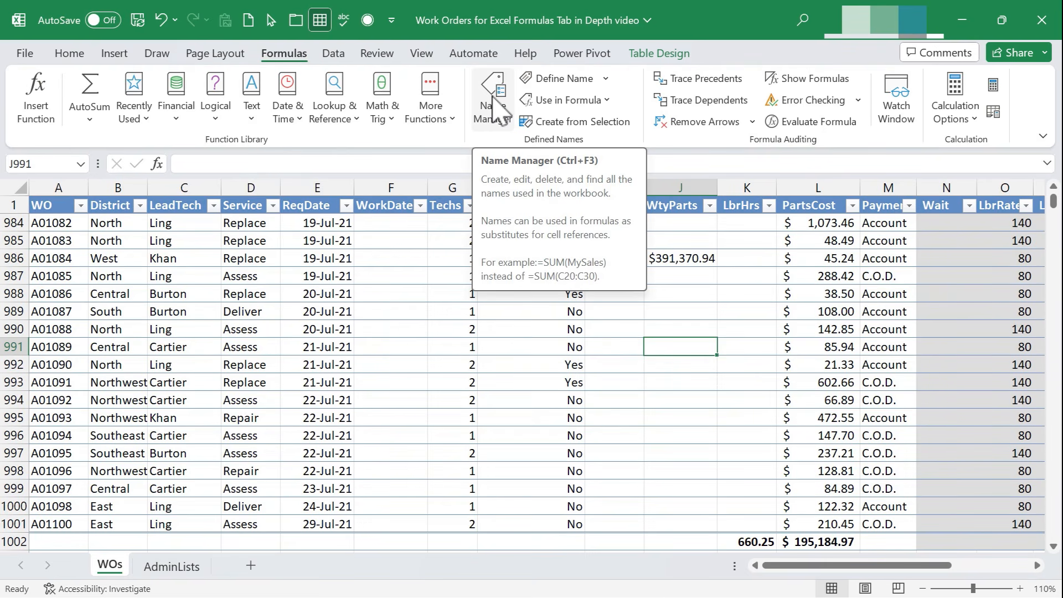
# Step: Delete the defined name Technicians using the Name Manager, and check the LeadTech column's name
pyautogui.click(502, 129)
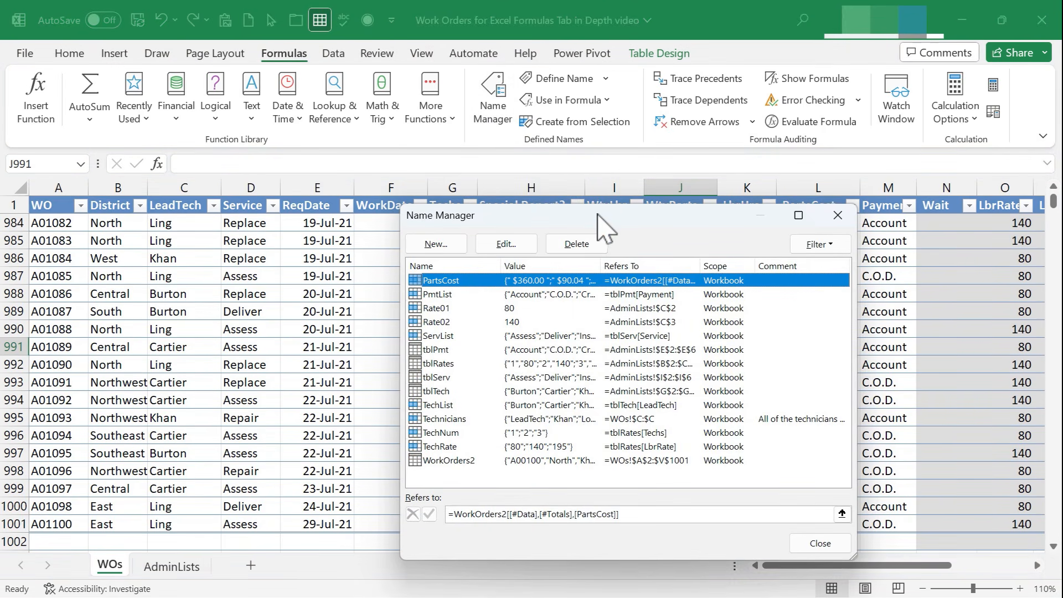
pyautogui.moveTo(601, 222); pyautogui.dragTo(575, 155)
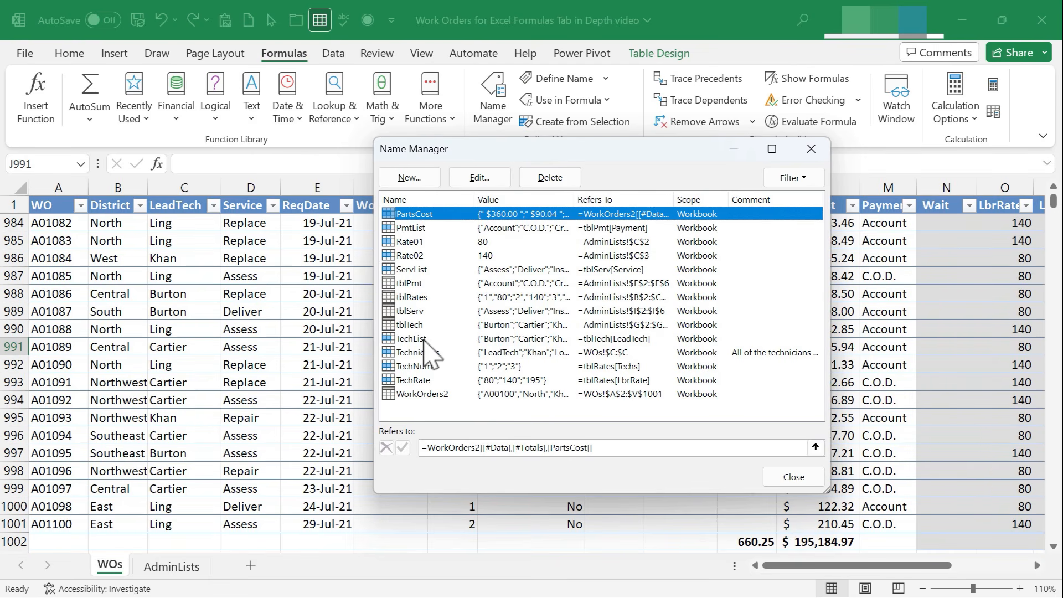
pyautogui.click(421, 352)
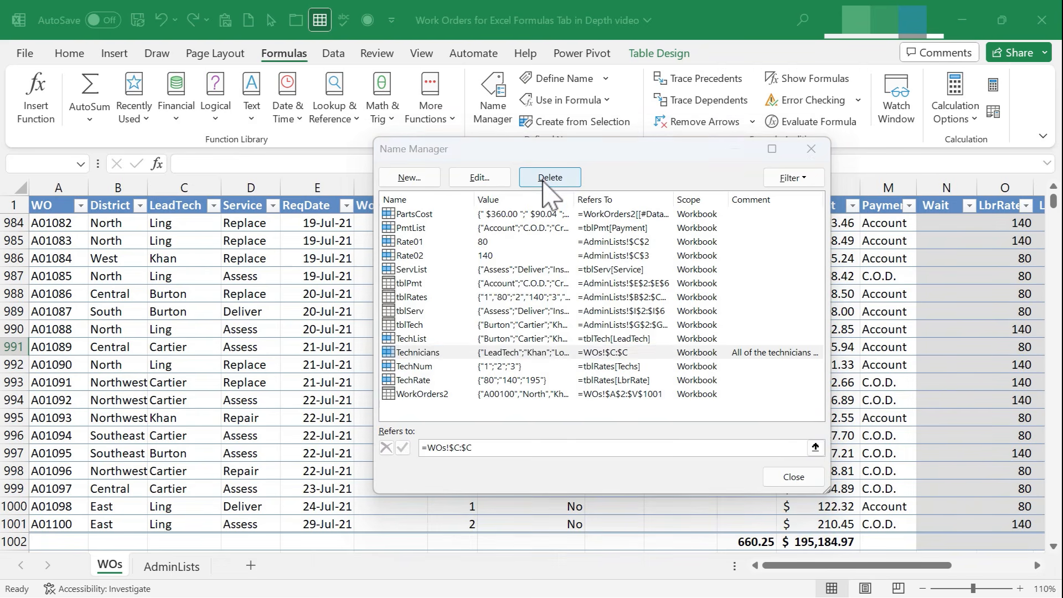
pyautogui.click(546, 178)
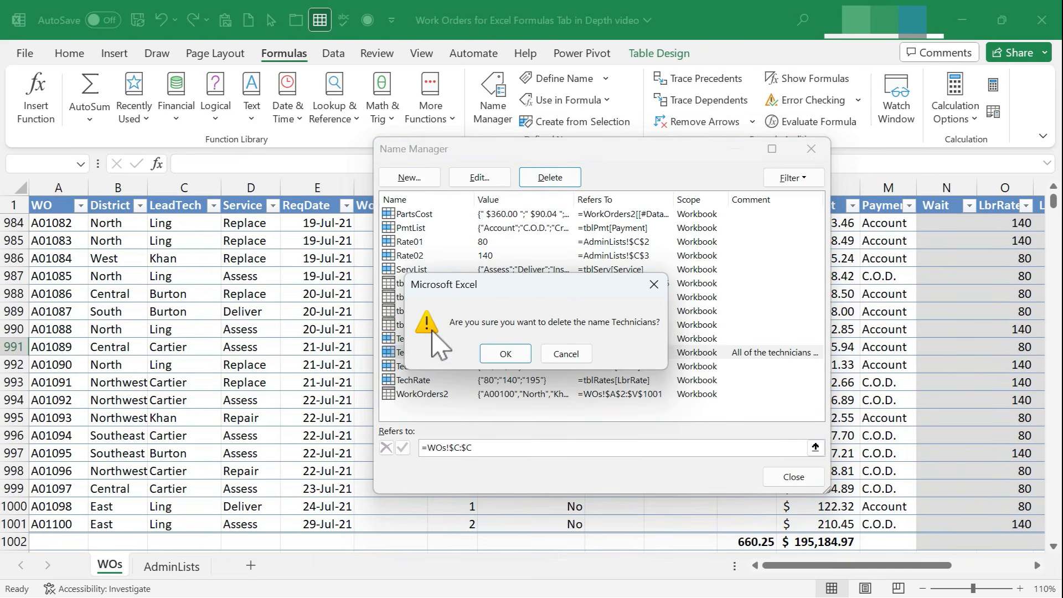
pyautogui.click(505, 355)
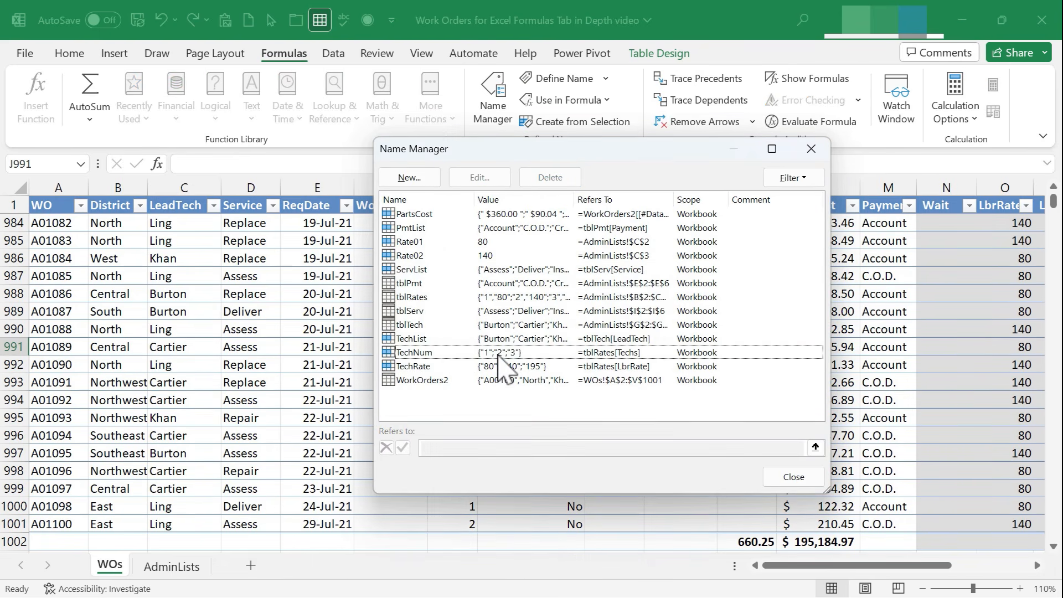
pyautogui.click(498, 355)
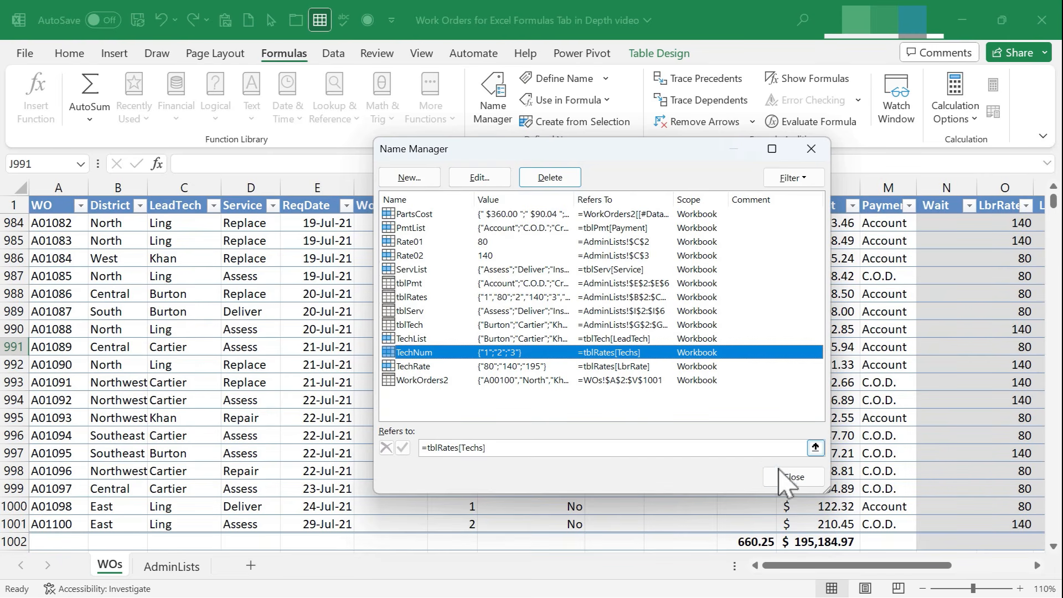
pyautogui.click(793, 478)
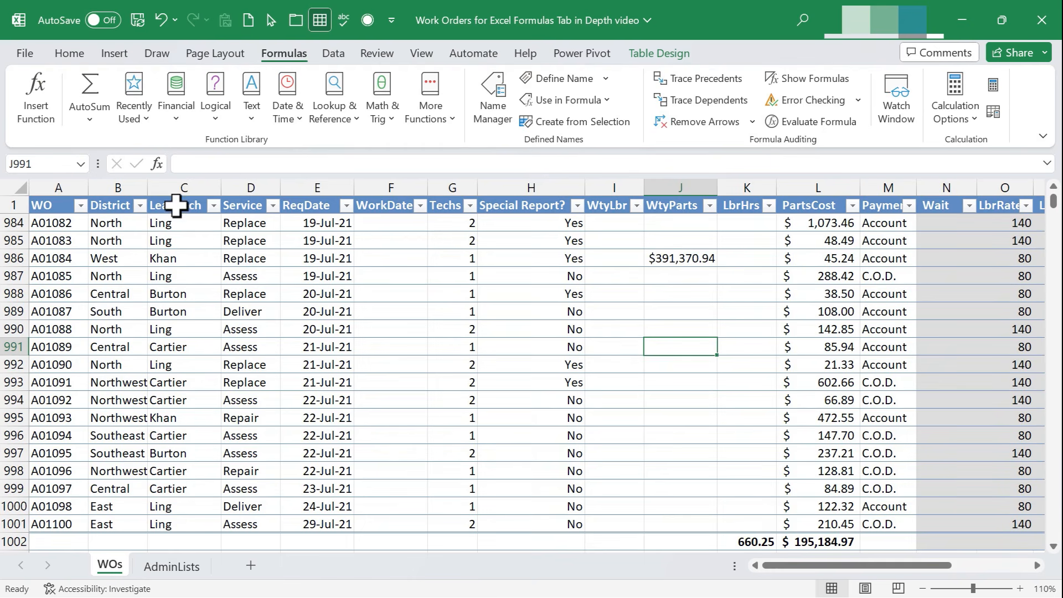
pyautogui.click(177, 183)
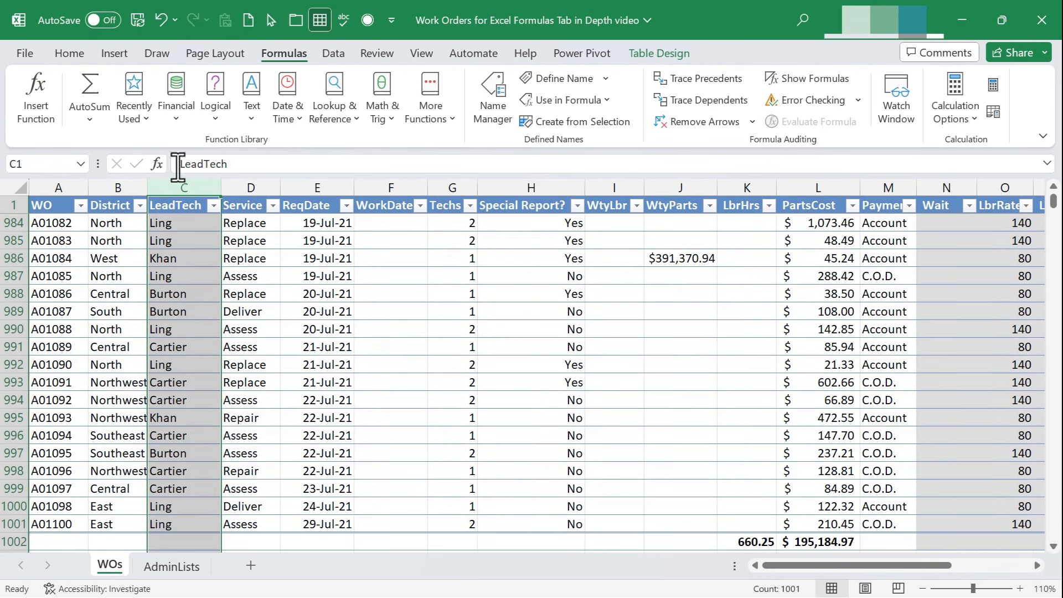
# Step: Edit the defined name PartsCost to refer to =WOs!$L$2:$L$14, and reopen its definition to check it
pyautogui.click(498, 108)
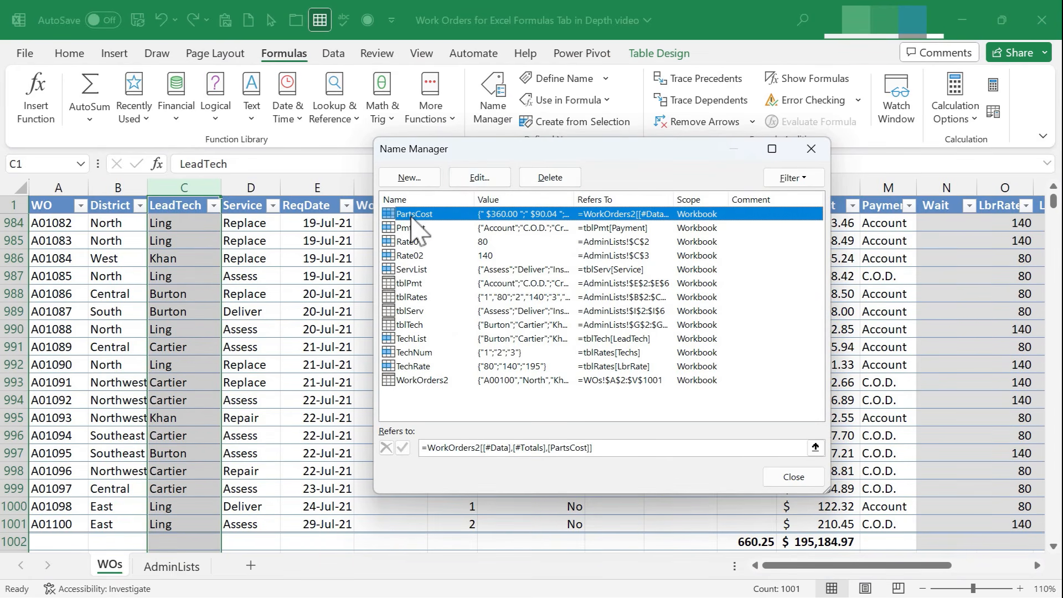
pyautogui.click(480, 177)
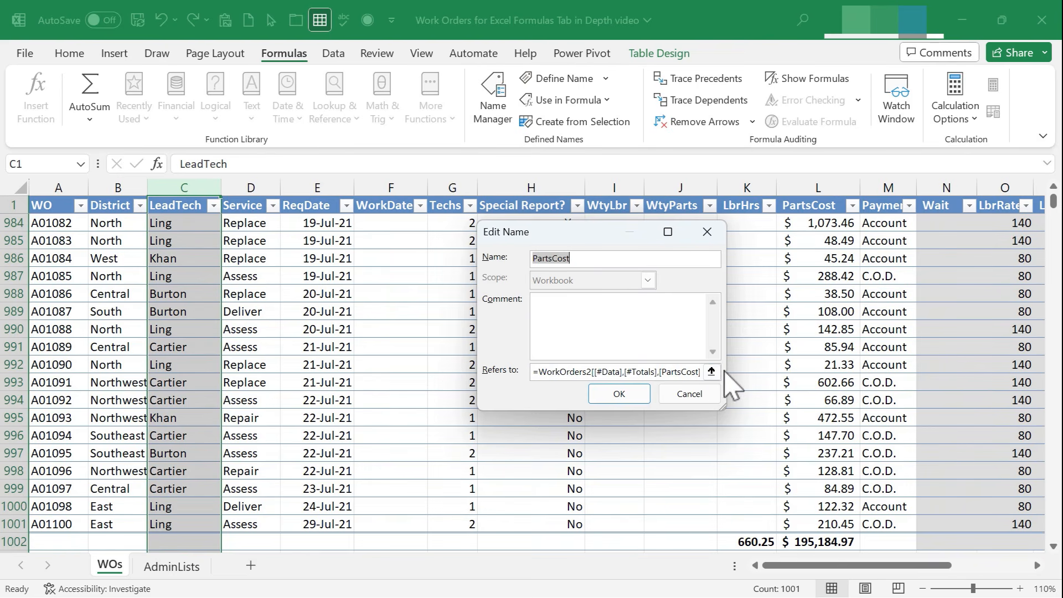
pyautogui.click(711, 371)
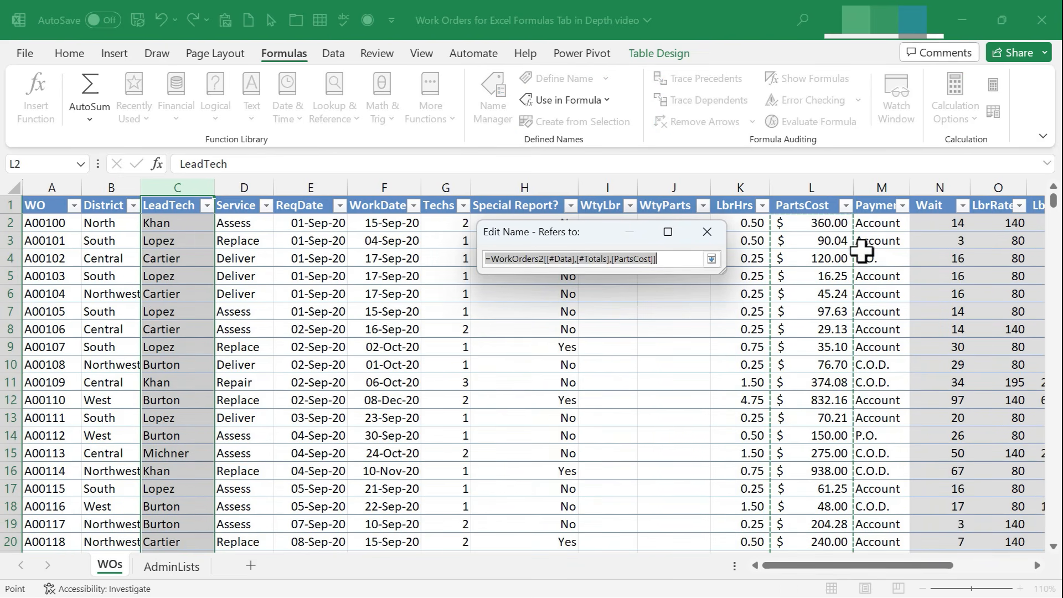
pyautogui.click(793, 220)
pyautogui.moveTo(793, 216); pyautogui.dragTo(806, 429)
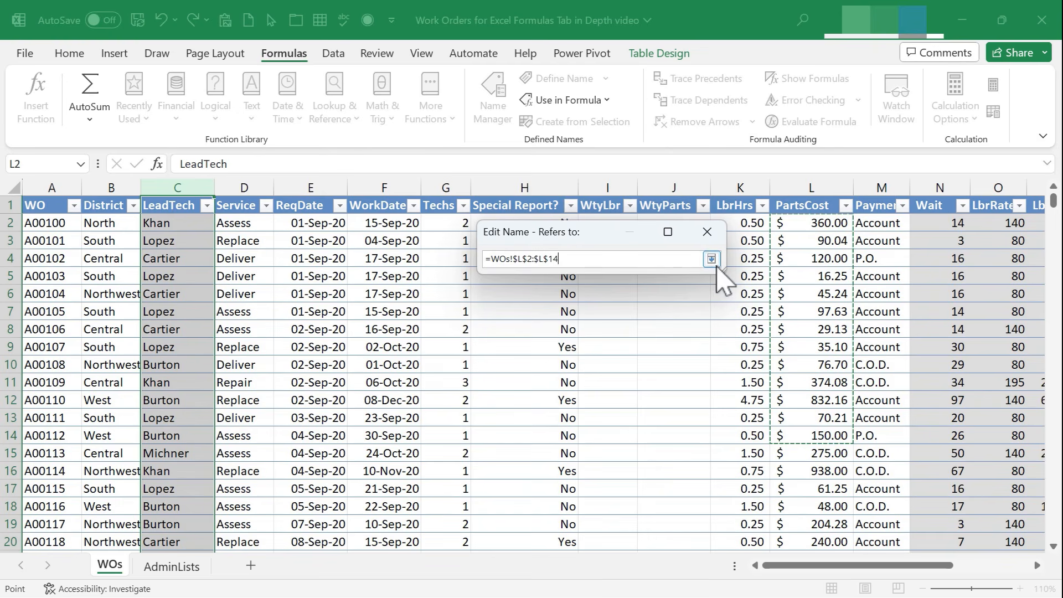
pyautogui.click(712, 259)
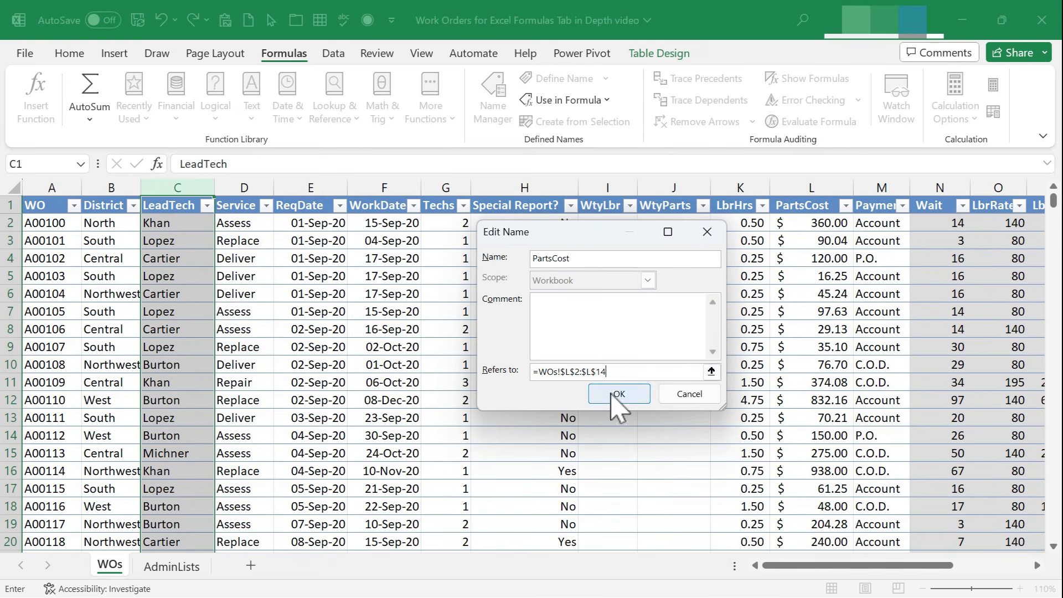
pyautogui.click(618, 393)
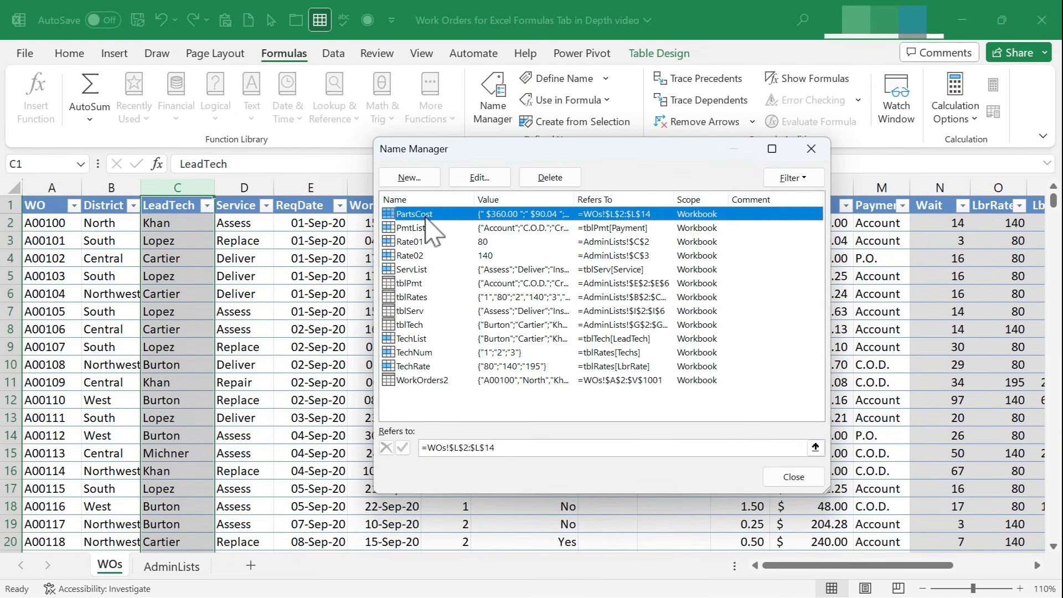
pyautogui.doubleClick(424, 215)
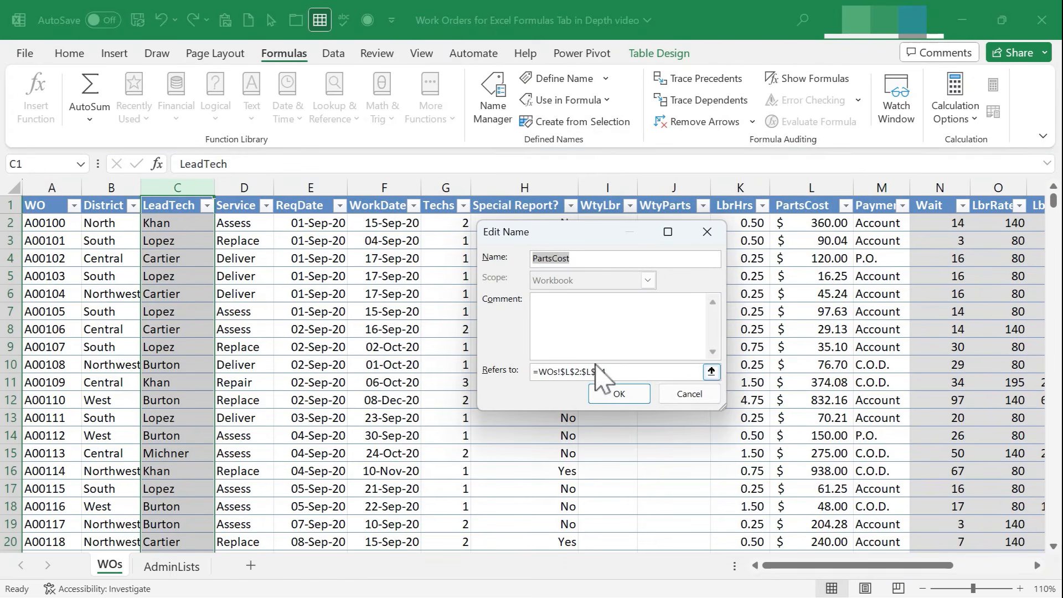
pyautogui.click(691, 395)
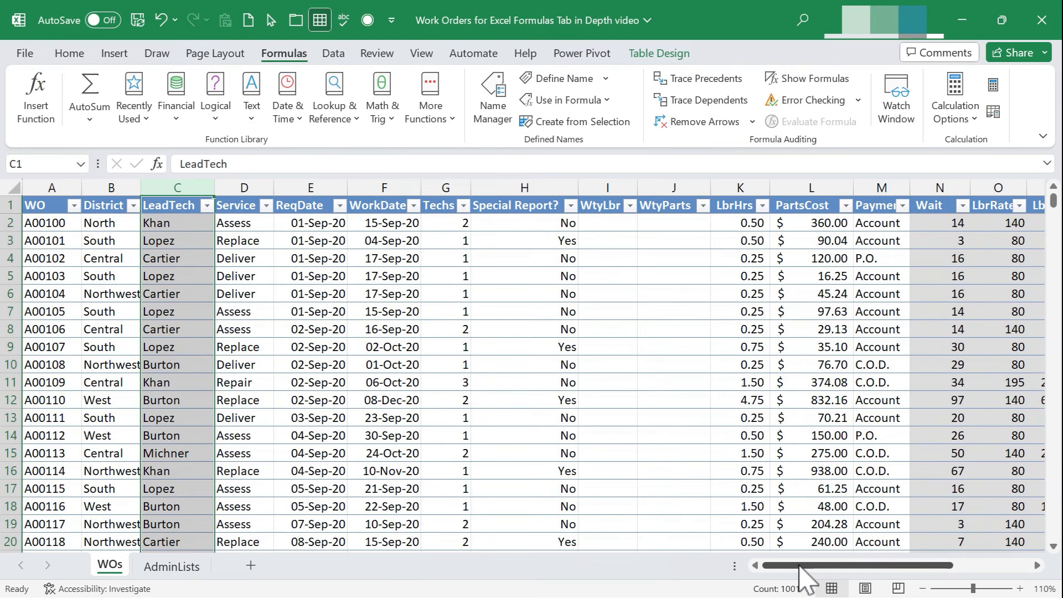
# Step: Trace the precedents of the TotalFee formula in cell T12 back through successive levels
pyautogui.moveTo(799, 563); pyautogui.dragTo(928, 570)
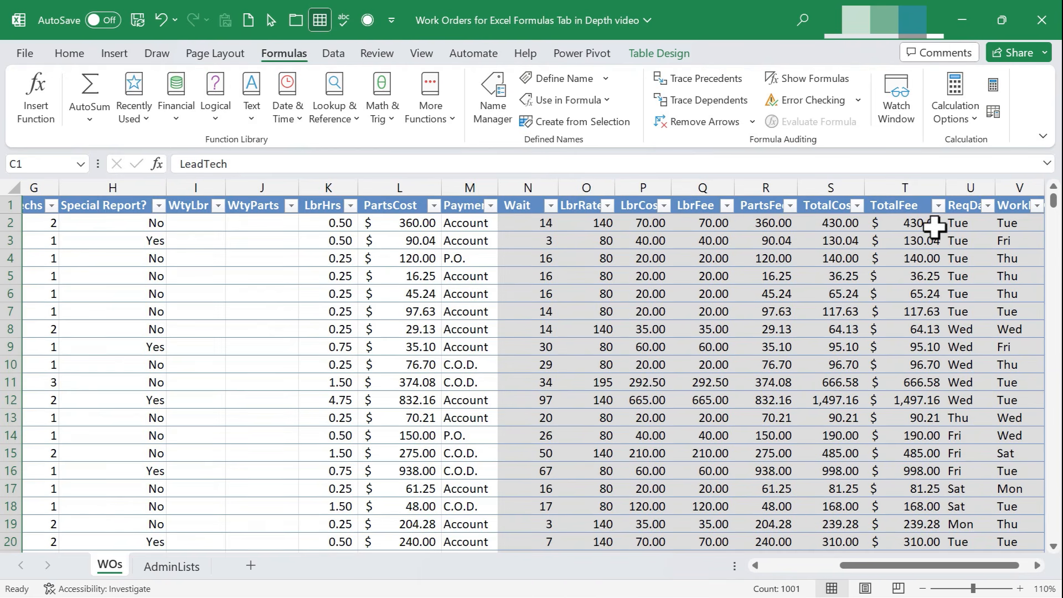
pyautogui.click(919, 404)
pyautogui.scroll(-1, 921, 415)
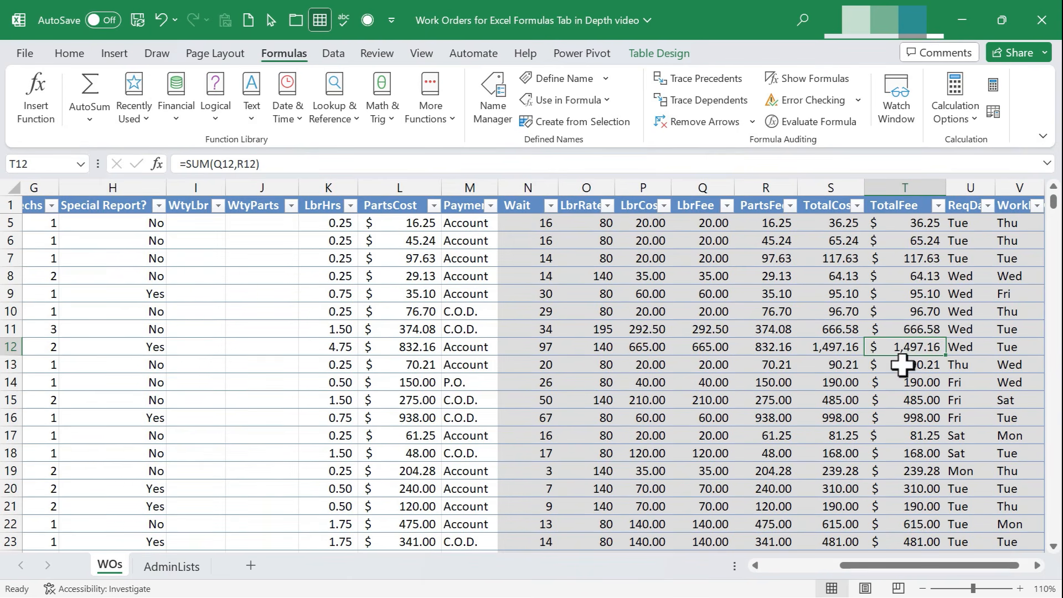
pyautogui.click(689, 94)
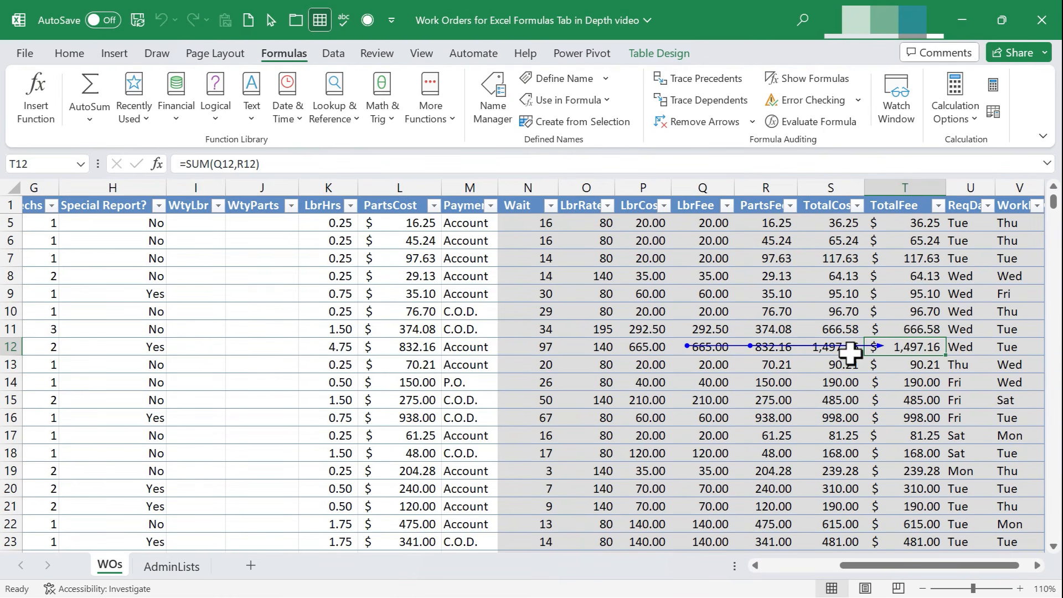
pyautogui.click(717, 79)
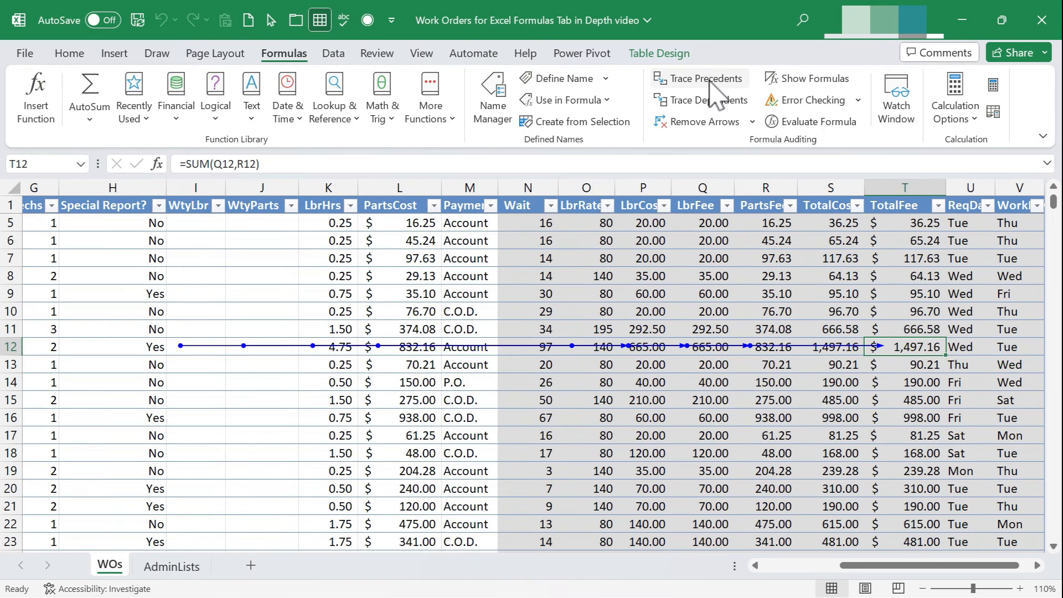
pyautogui.click(710, 81)
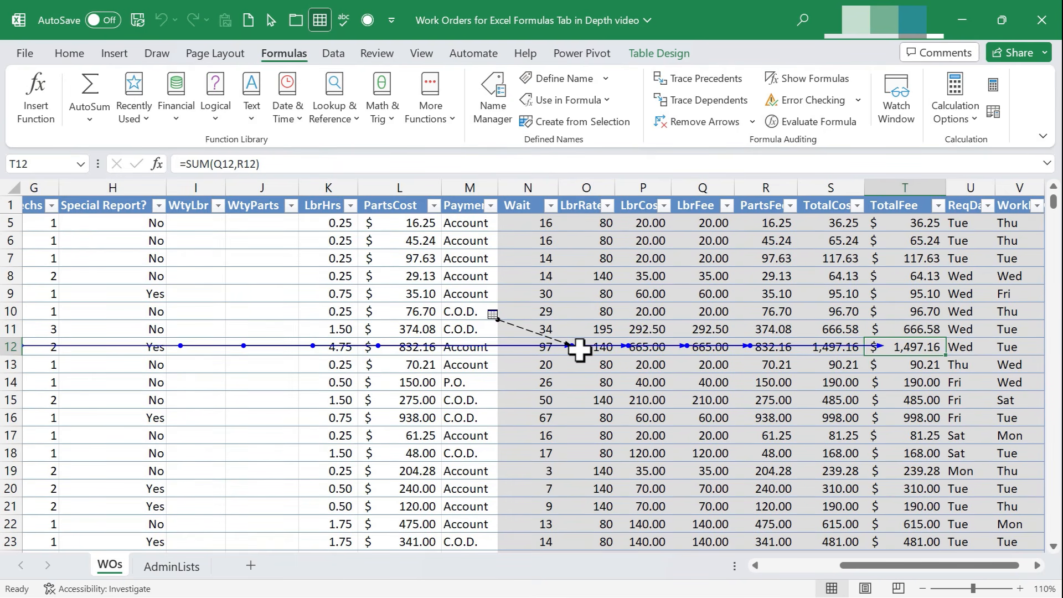
# Step: Inspect the off-sheet references feeding LbrRate in row 12, check the source lists on the AdminLists sheet, and return to WOs
pyautogui.doubleClick(528, 331)
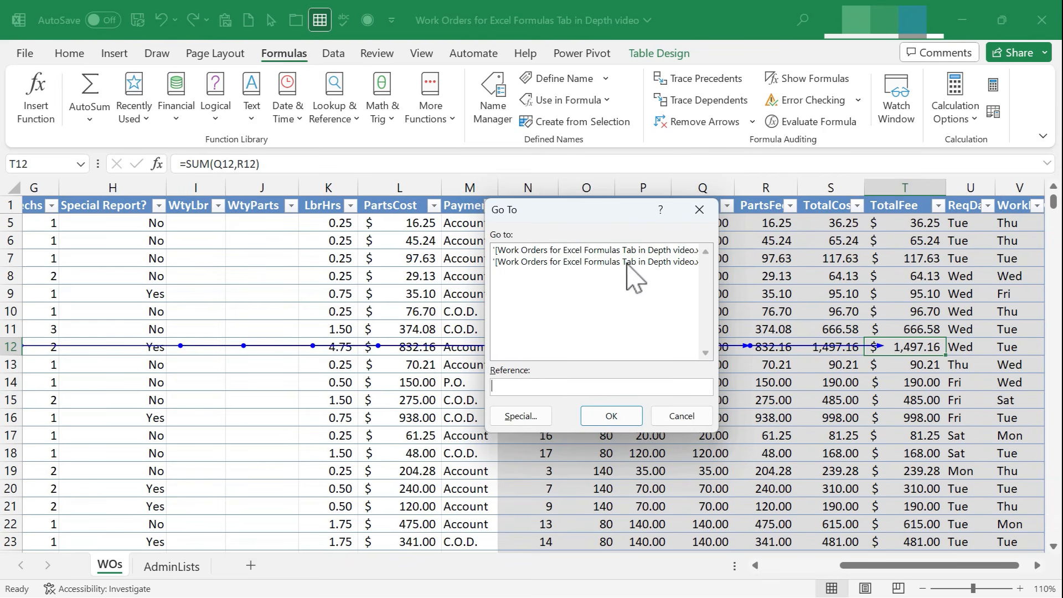
pyautogui.click(663, 251)
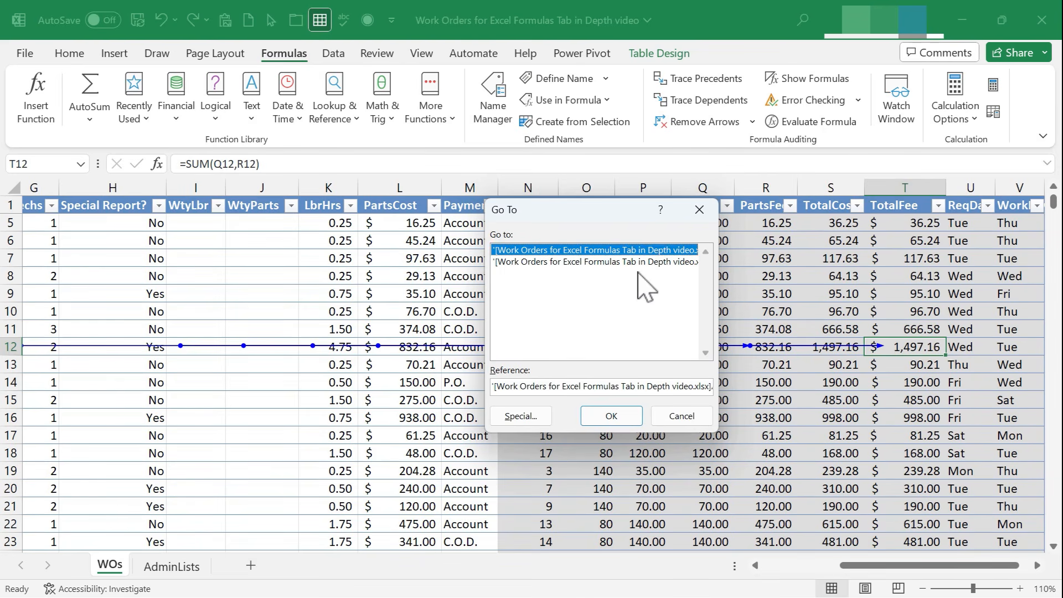
pyautogui.click(647, 262)
pyautogui.moveTo(616, 386); pyautogui.dragTo(730, 387)
pyautogui.click(588, 386)
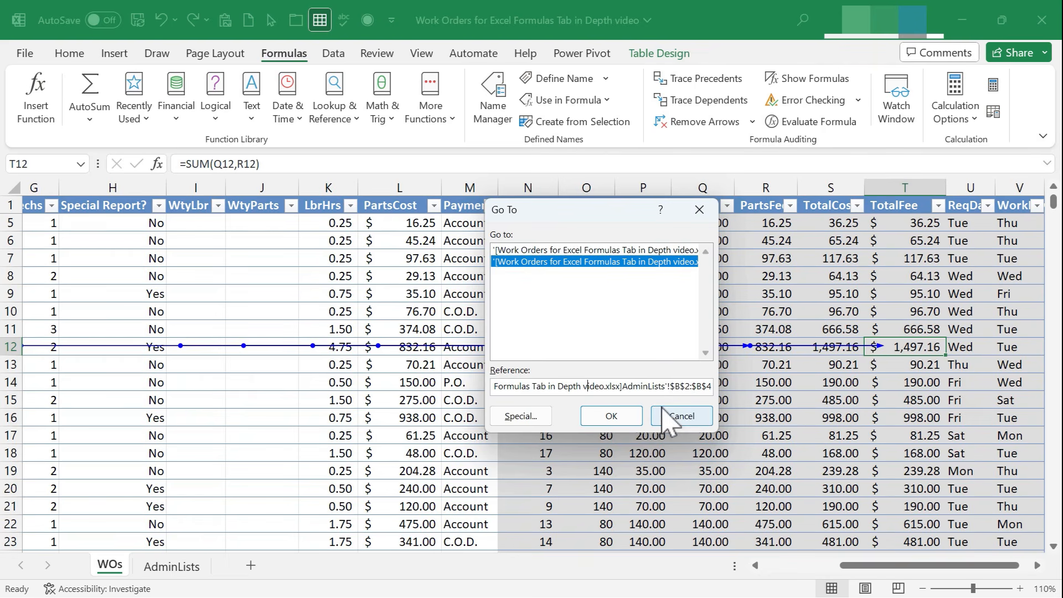
pyautogui.click(680, 426)
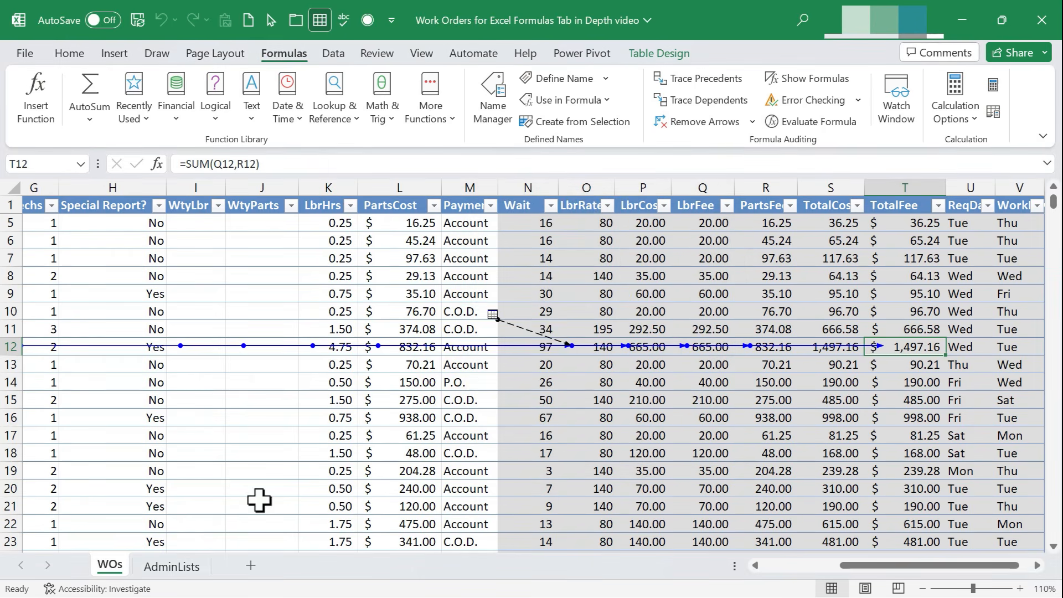
pyautogui.click(171, 567)
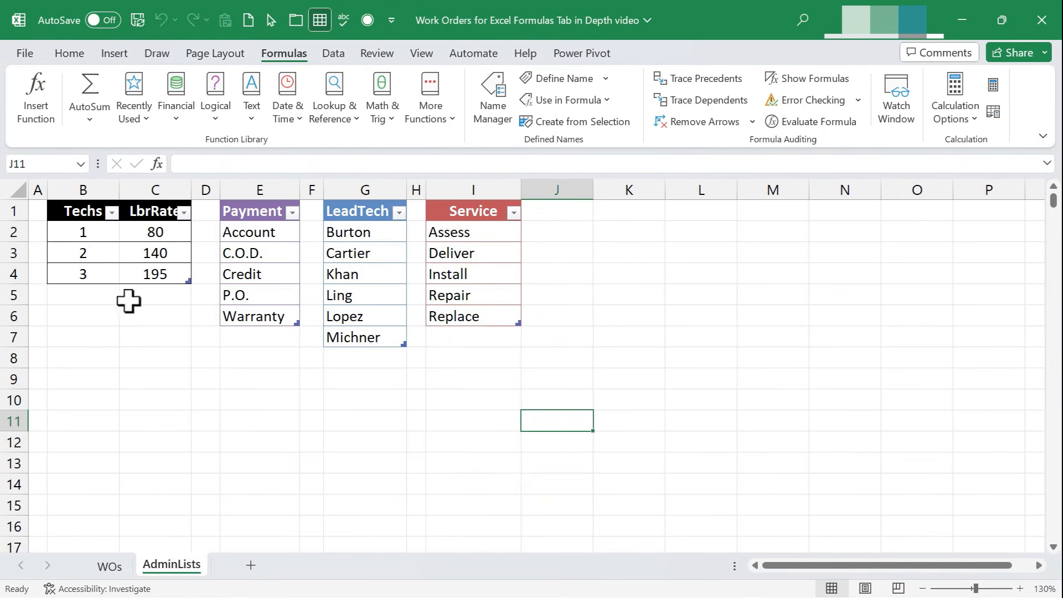
pyautogui.click(110, 566)
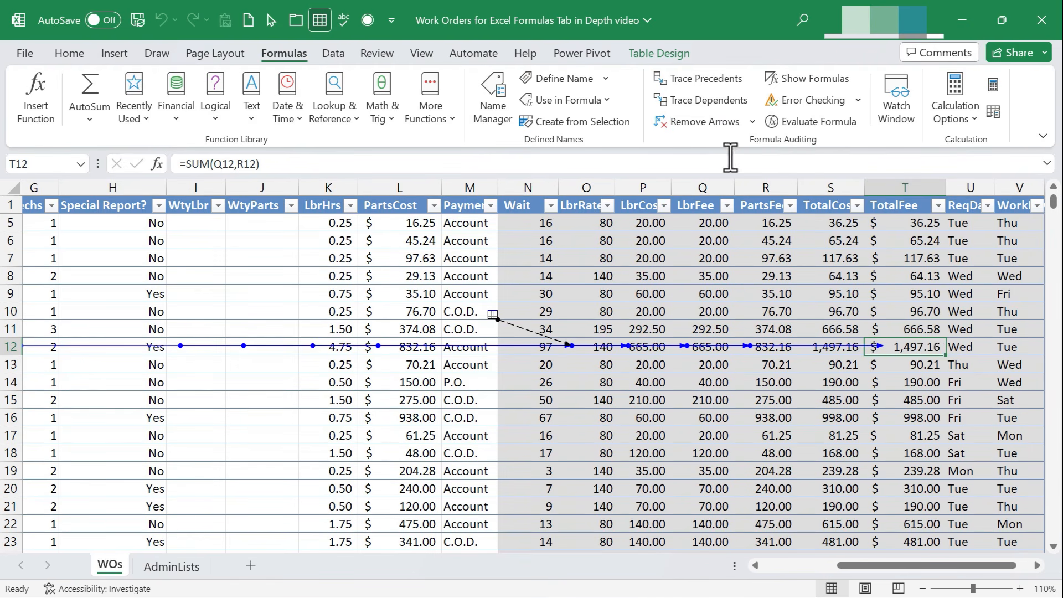
# Step: Remove the tracing arrows, trace one level of precedents for cell T12 again, and clear those arrows too
pyautogui.click(704, 121)
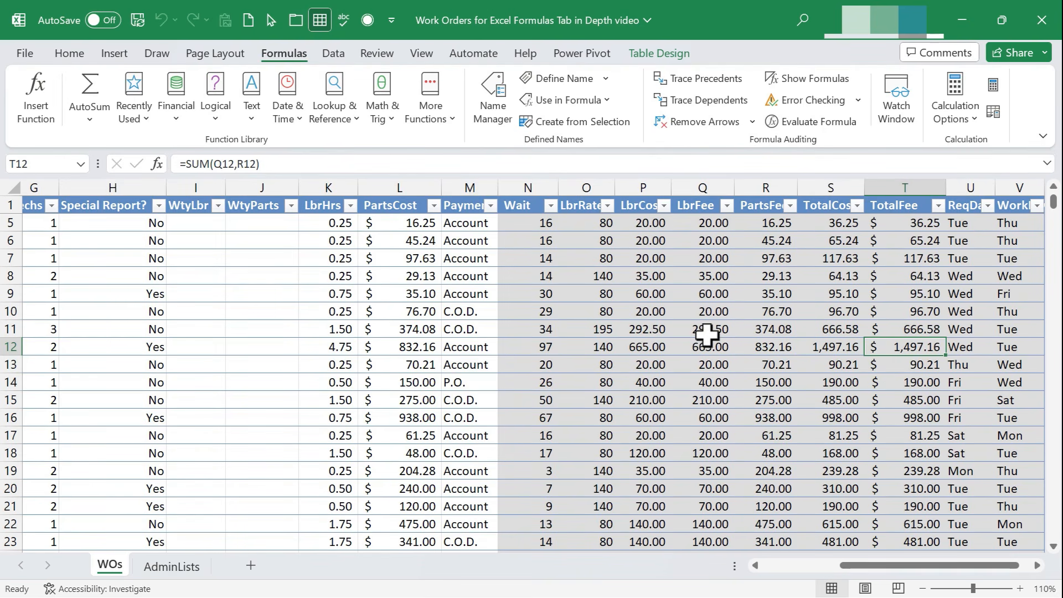
pyautogui.click(693, 79)
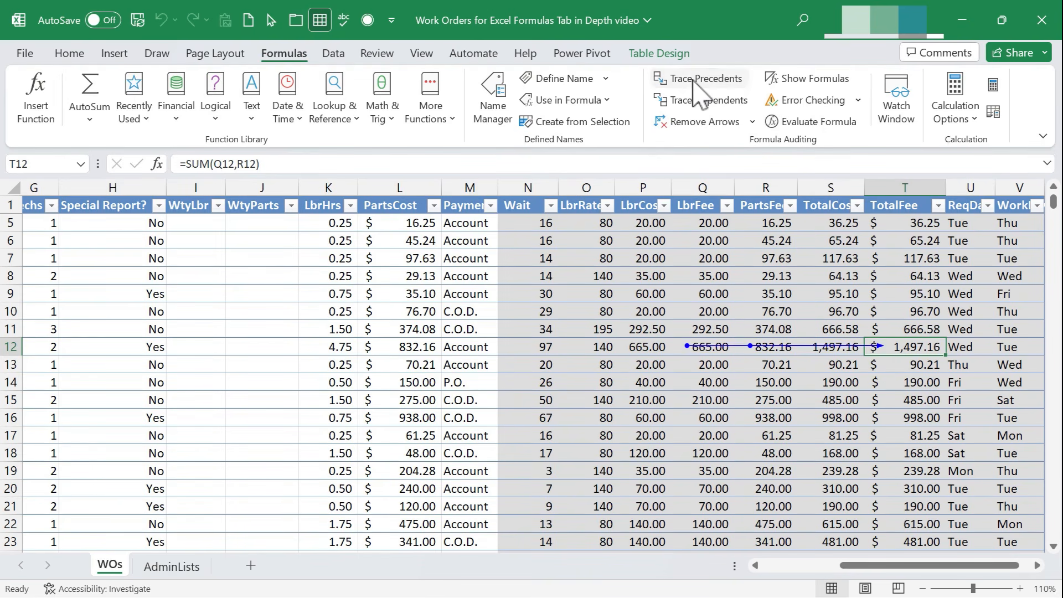
pyautogui.click(719, 123)
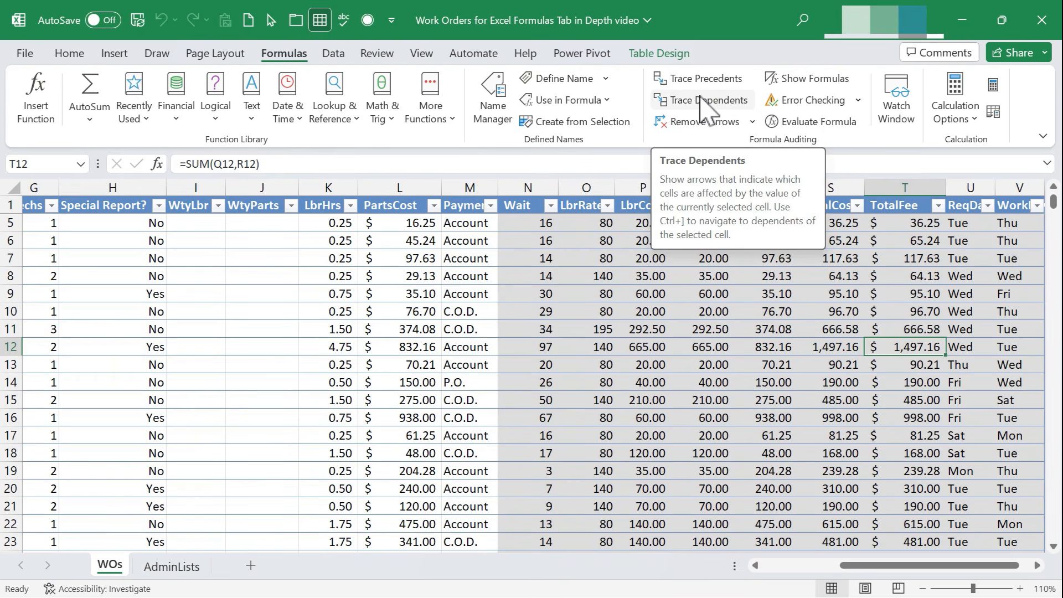
# Step: Trace the dependents of cell T12, follow the arrow to the TotalFee column's total row, and remove the arrows
pyautogui.click(708, 108)
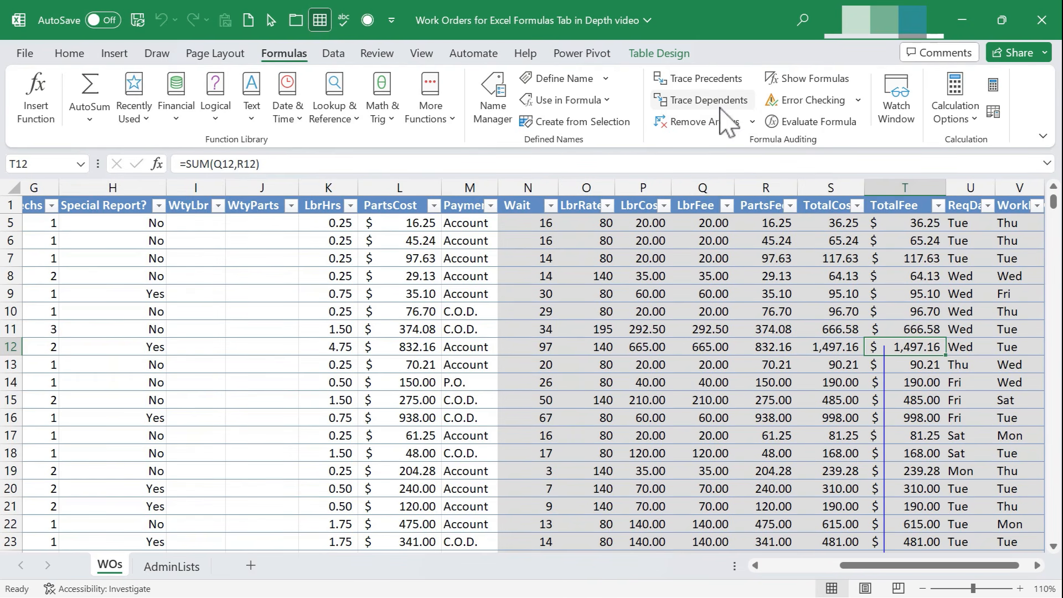
pyautogui.scroll(-3, 973, 404)
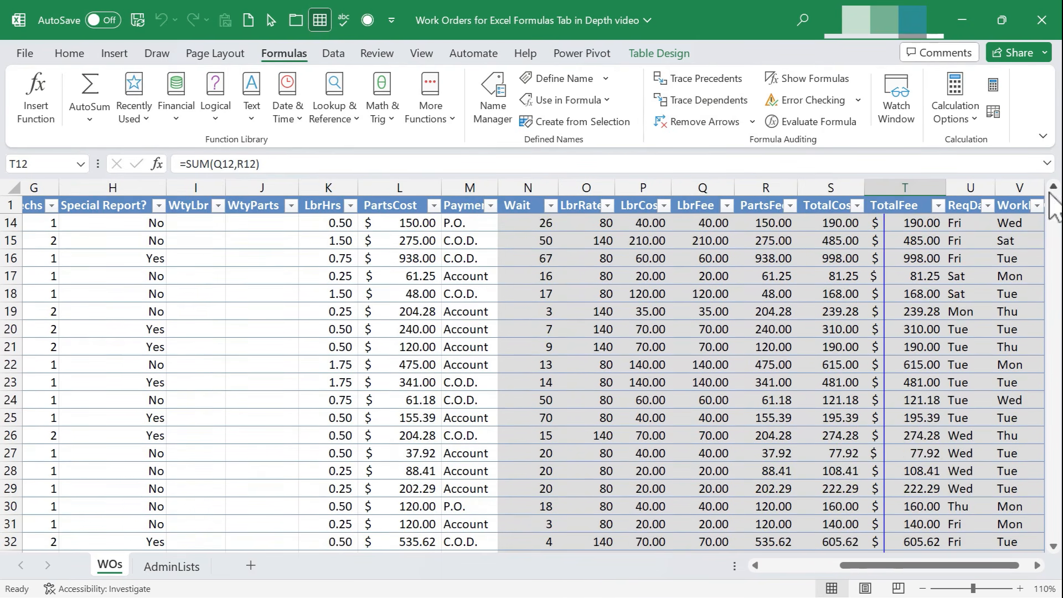
pyautogui.moveTo(1055, 206); pyautogui.dragTo(1054, 532)
pyautogui.scroll(-1, 964, 406)
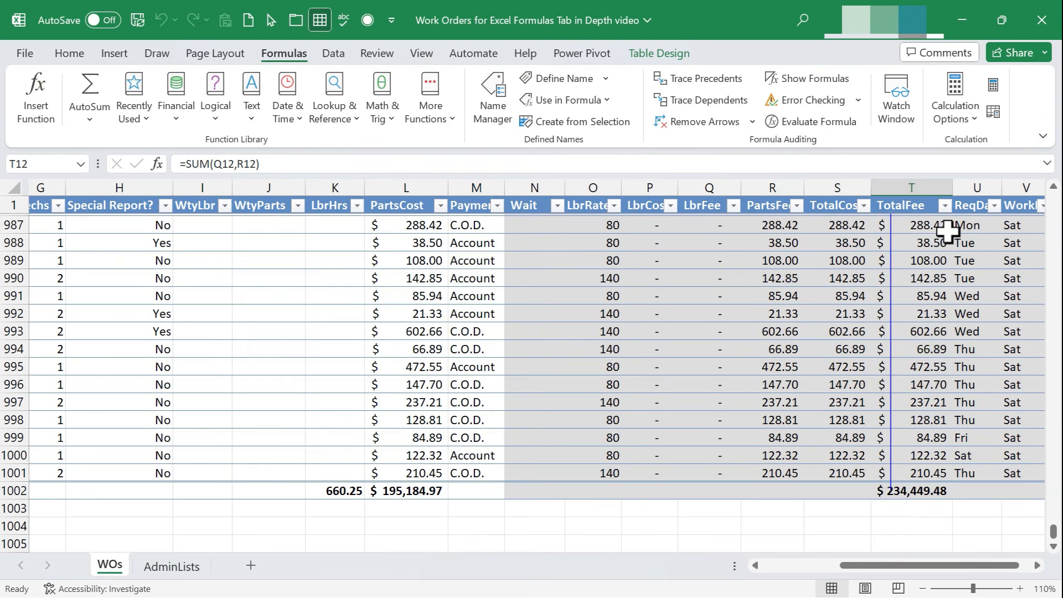
pyautogui.moveTo(1053, 531); pyautogui.dragTo(1057, 149)
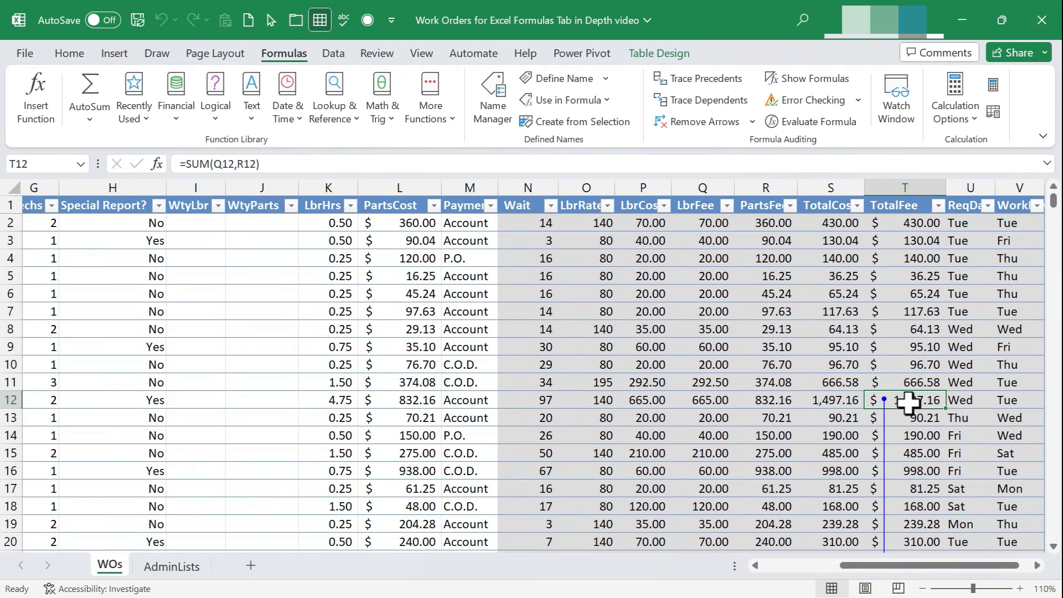
pyautogui.click(710, 100)
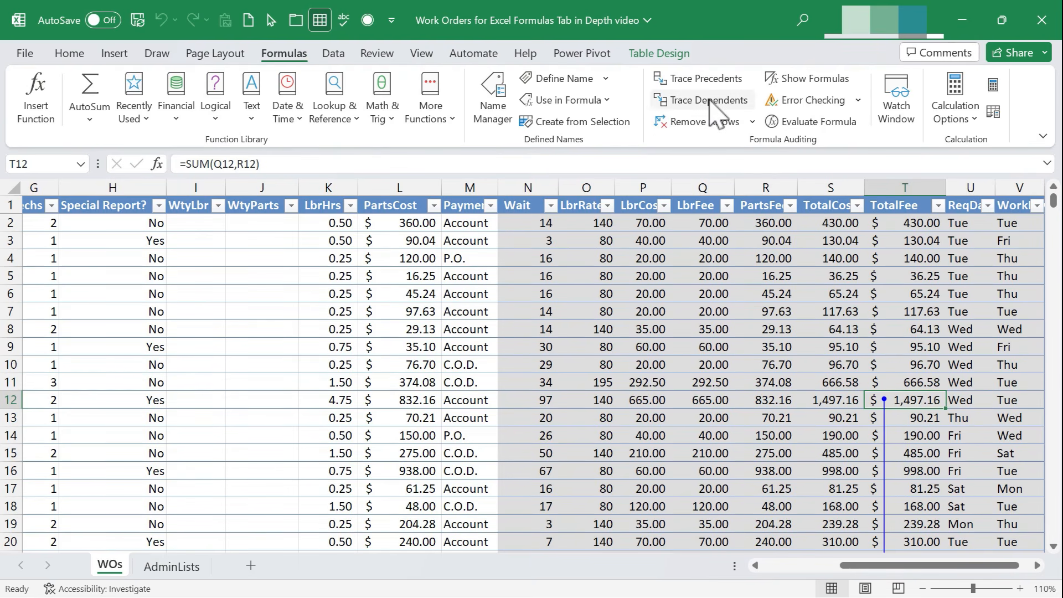
pyautogui.click(710, 101)
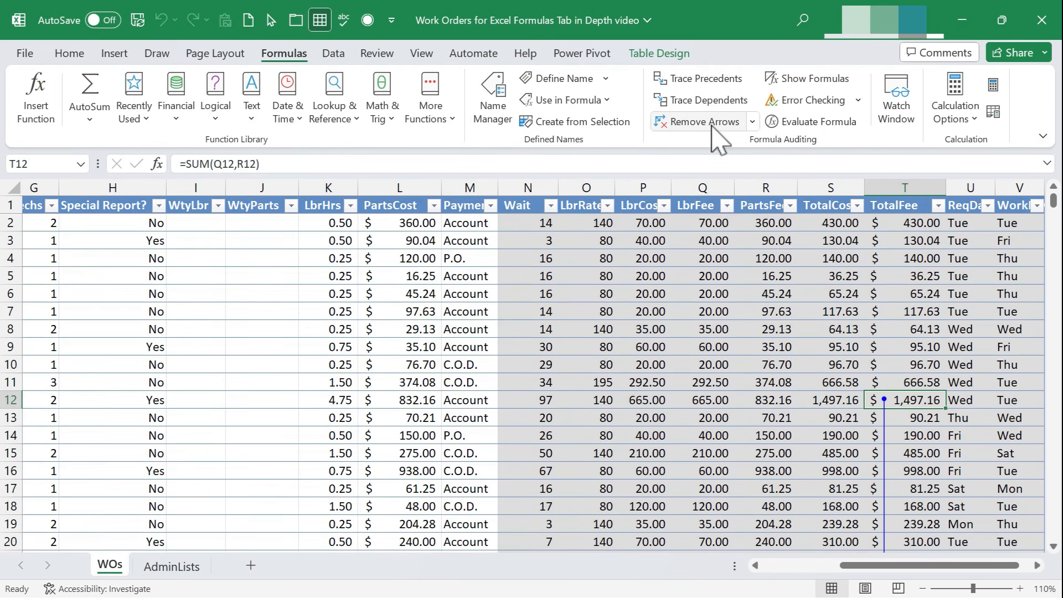
pyautogui.click(711, 123)
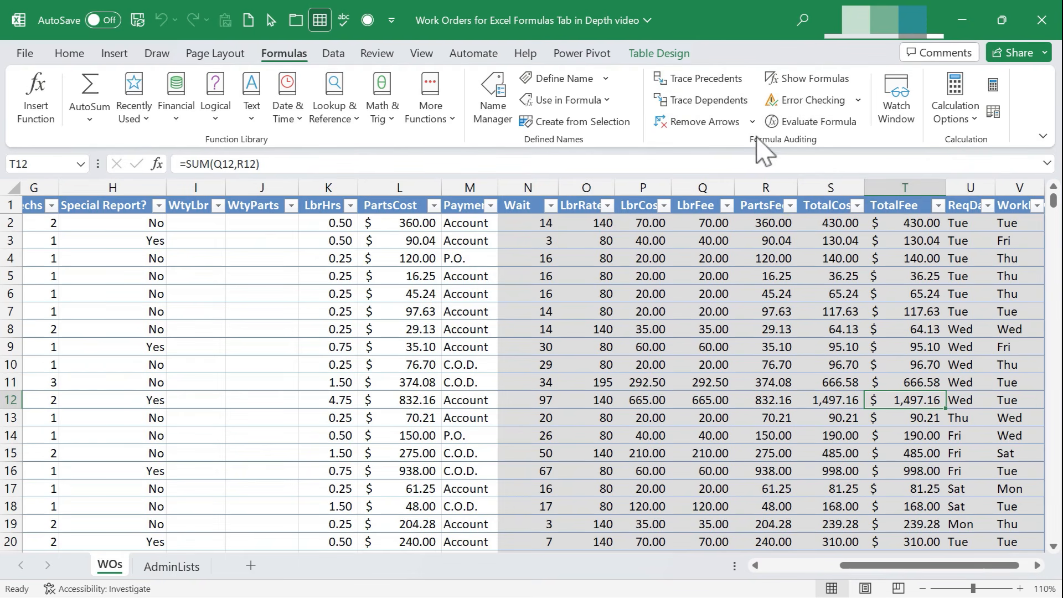
# Step: Show the formulas in the WOs sheet's cells, review the columns around Special Report?, and switch back to displaying values
pyautogui.click(813, 88)
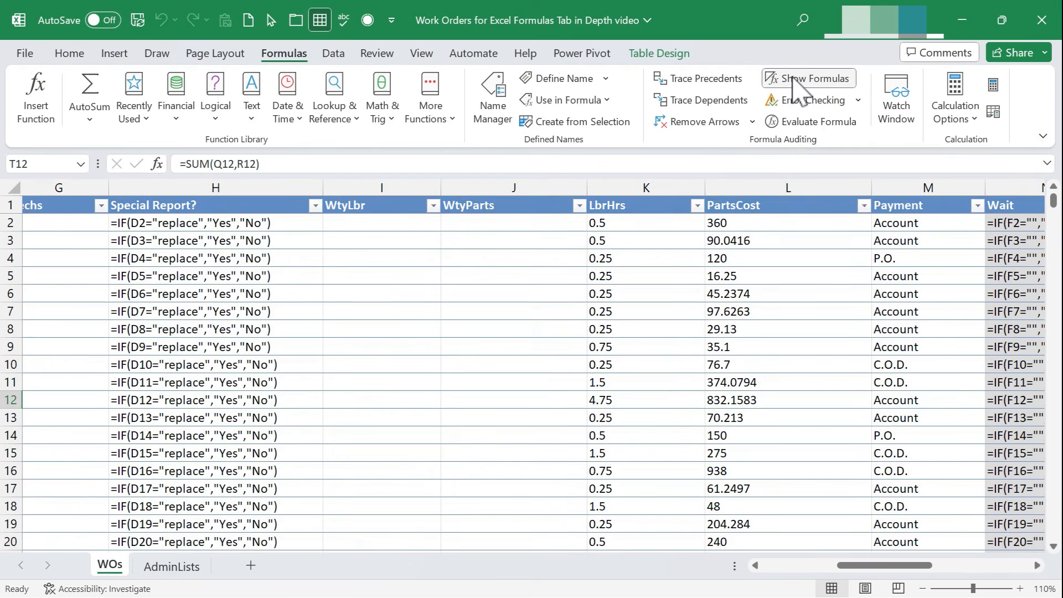
pyautogui.moveTo(896, 565); pyautogui.dragTo(725, 585)
pyautogui.moveTo(793, 583); pyautogui.dragTo(856, 573)
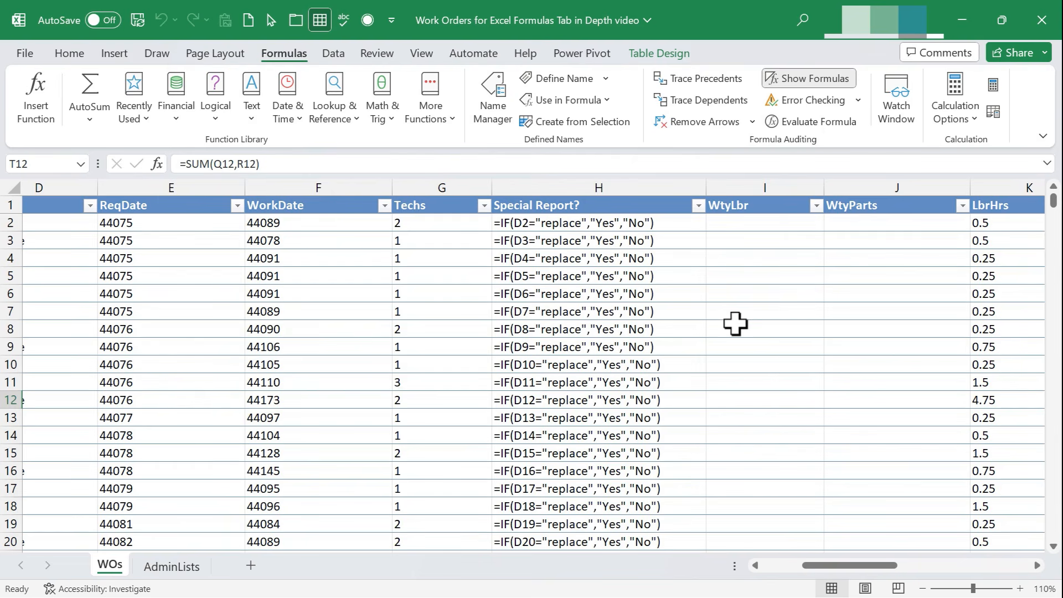
pyautogui.click(756, 261)
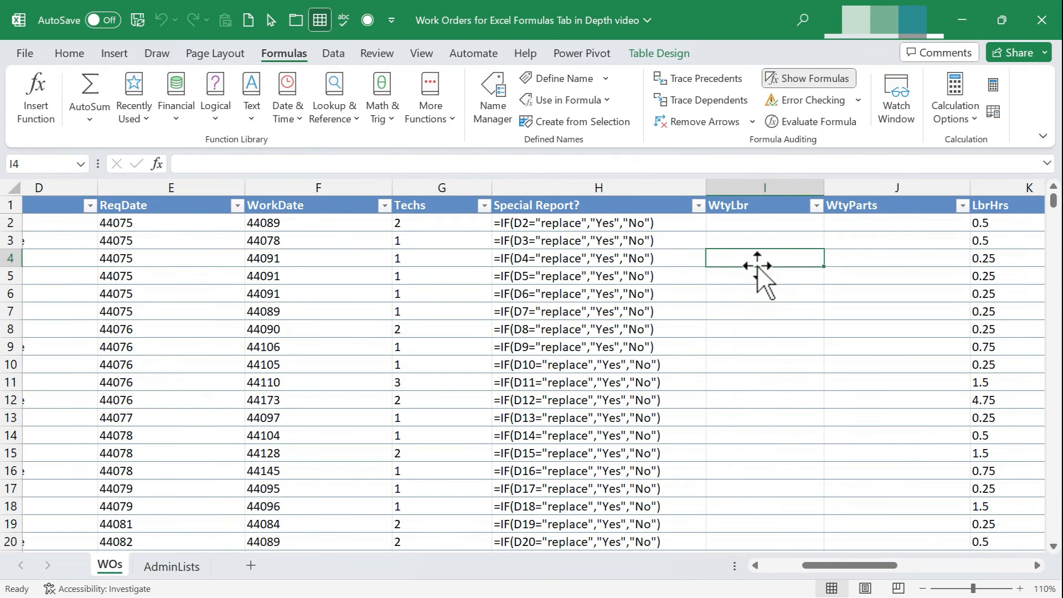
pyautogui.click(750, 224)
pyautogui.moveTo(835, 565)
pyautogui.mouseDown()
pyautogui.moveTo(921, 571)
pyautogui.moveTo(940, 560)
pyautogui.moveTo(1009, 560)
pyautogui.moveTo(783, 562)
pyautogui.moveTo(846, 560)
pyautogui.mouseUp()
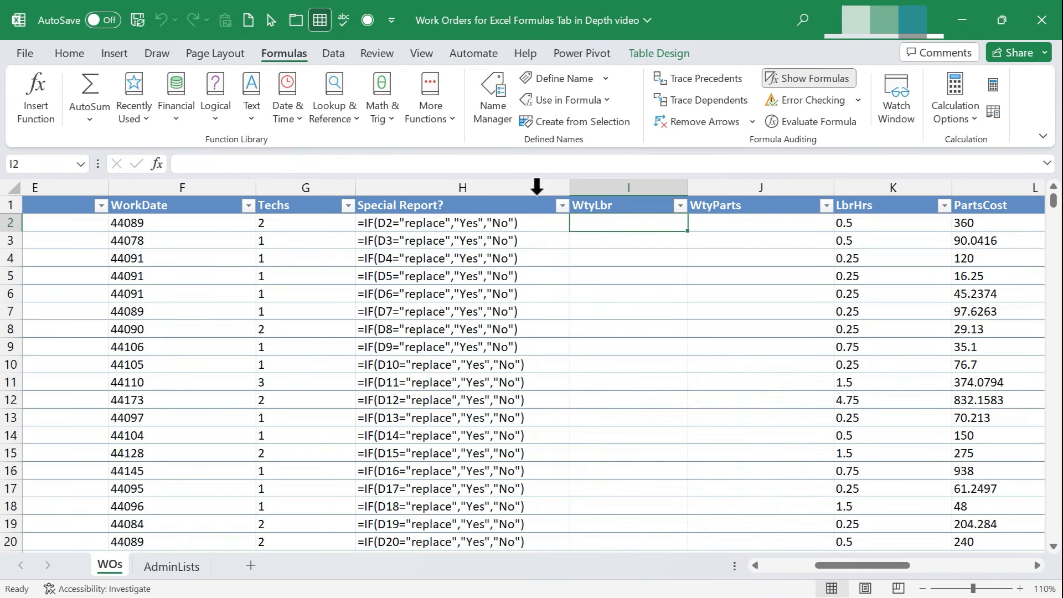
pyautogui.click(825, 82)
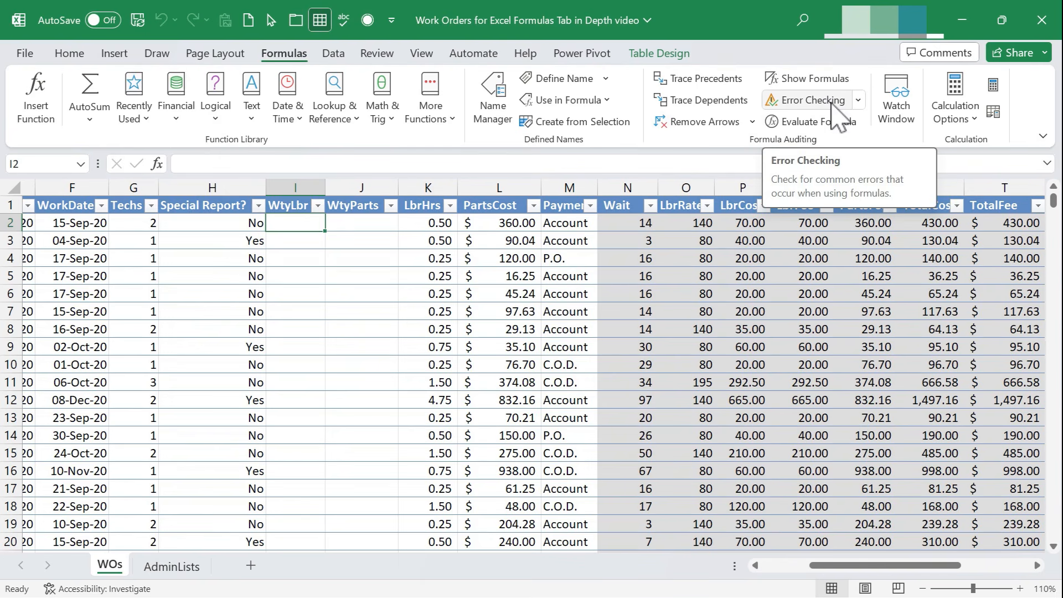
# Step: Check the WOs sheet for formula errors and enter =89/0 in the PartsCost cell L4
pyautogui.click(832, 103)
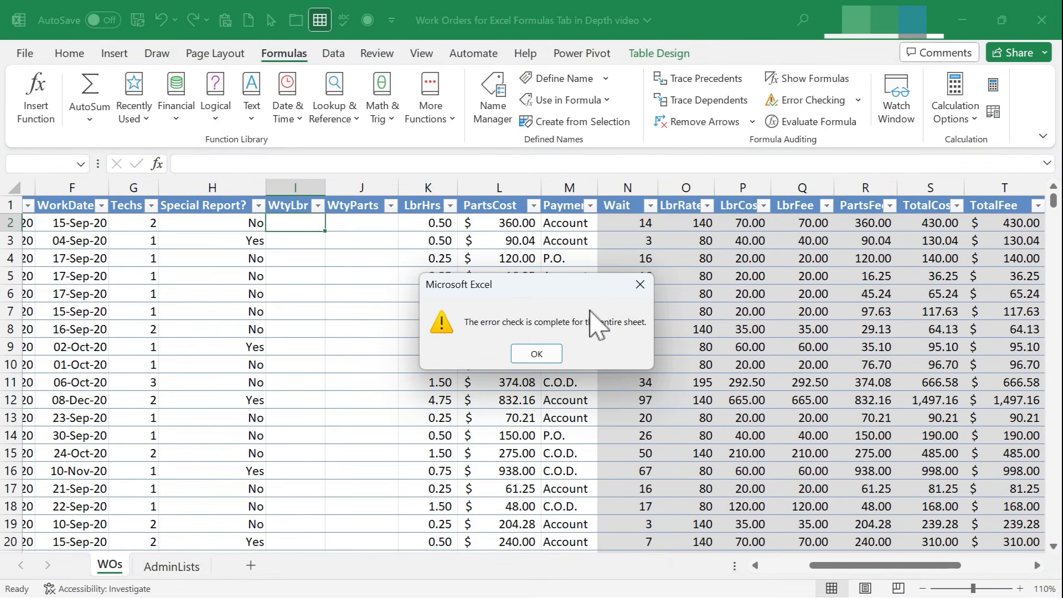
pyautogui.click(544, 357)
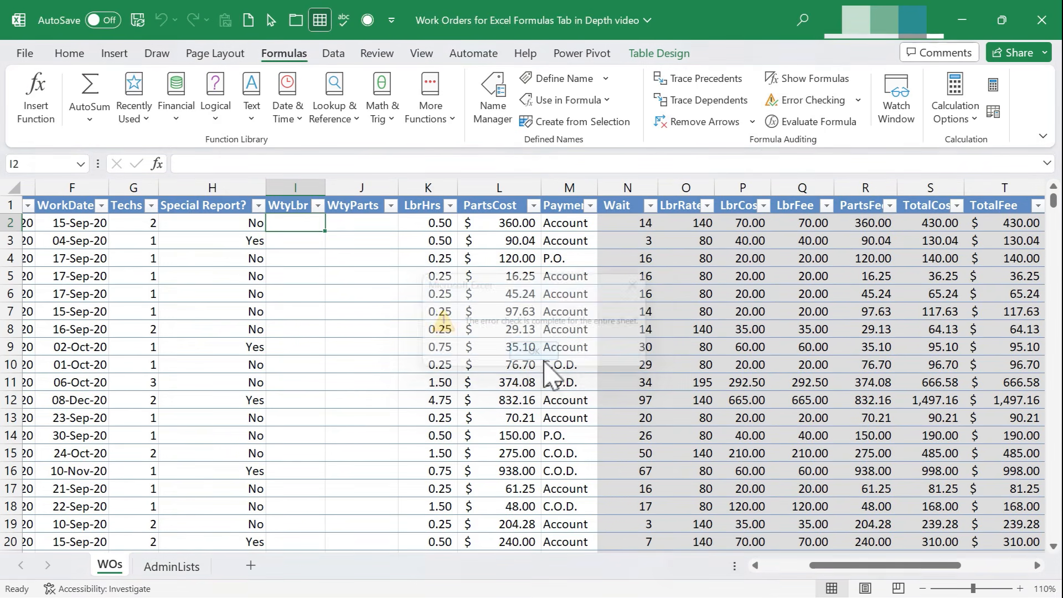
pyautogui.click(533, 260)
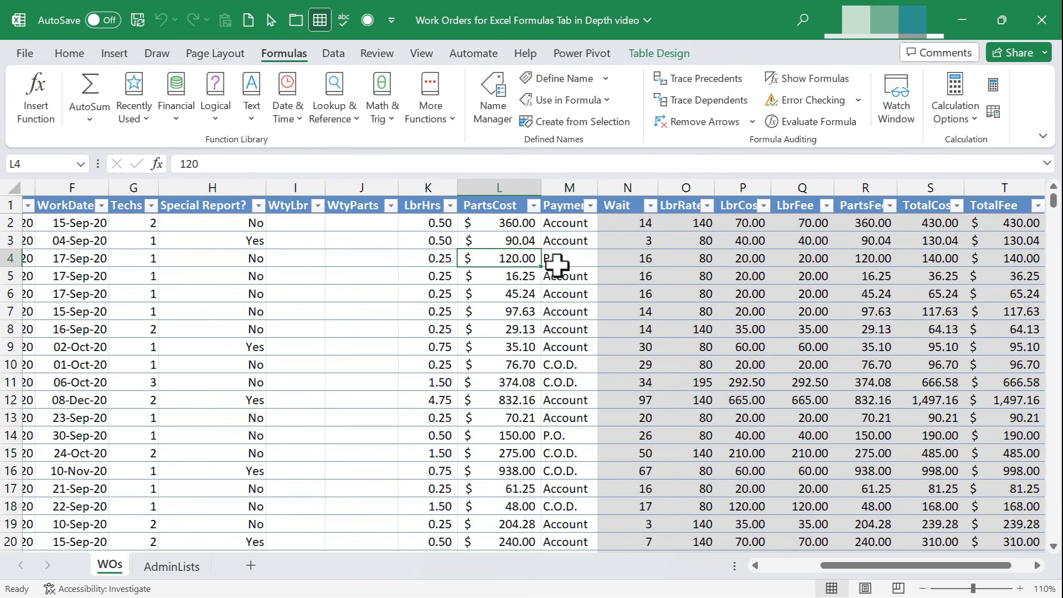
pyautogui.write('=89/0')
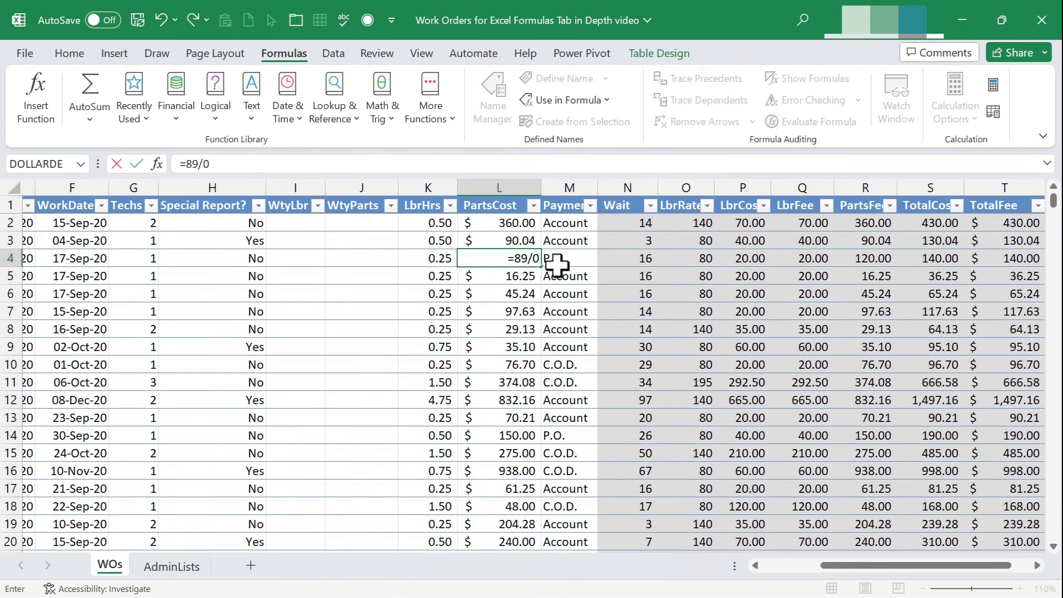
pyautogui.press('Return')
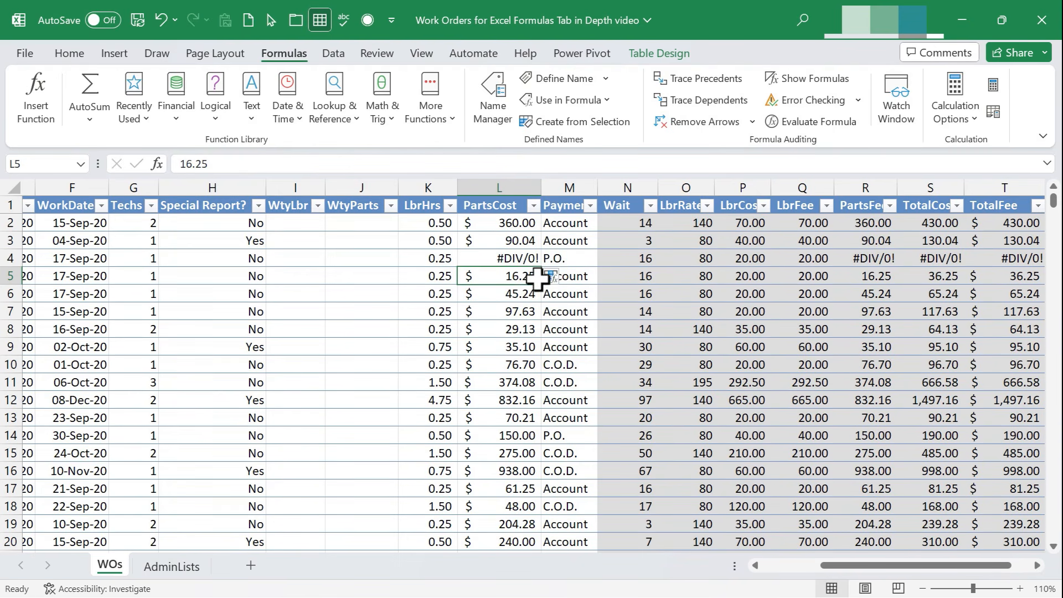
# Step: Run error checking on the WOs sheet, open the online help on cell J986's error, and close the help page
pyautogui.click(807, 100)
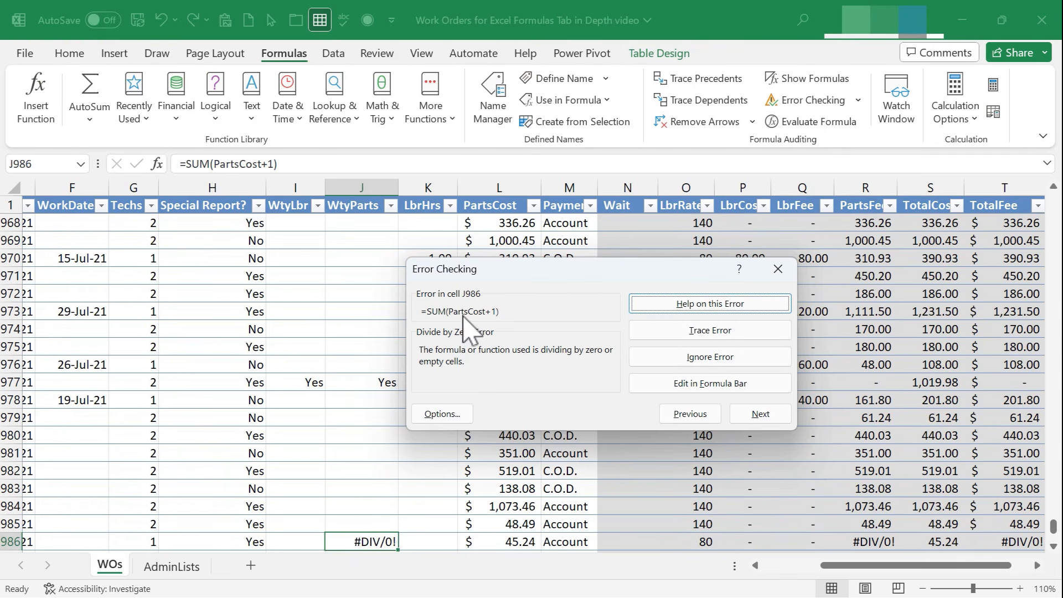
pyautogui.click(754, 310)
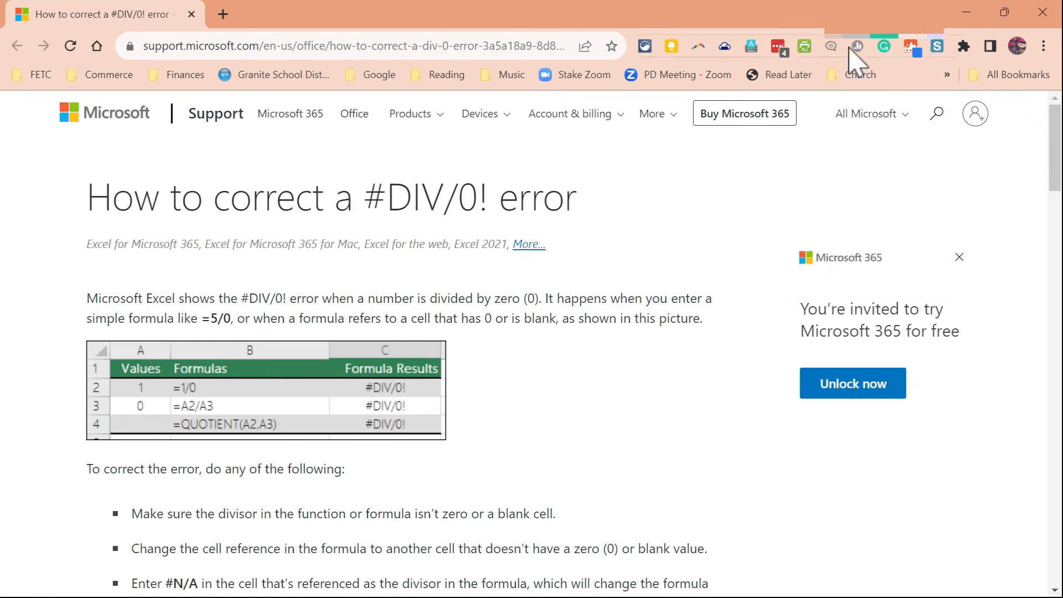
pyautogui.click(1043, 13)
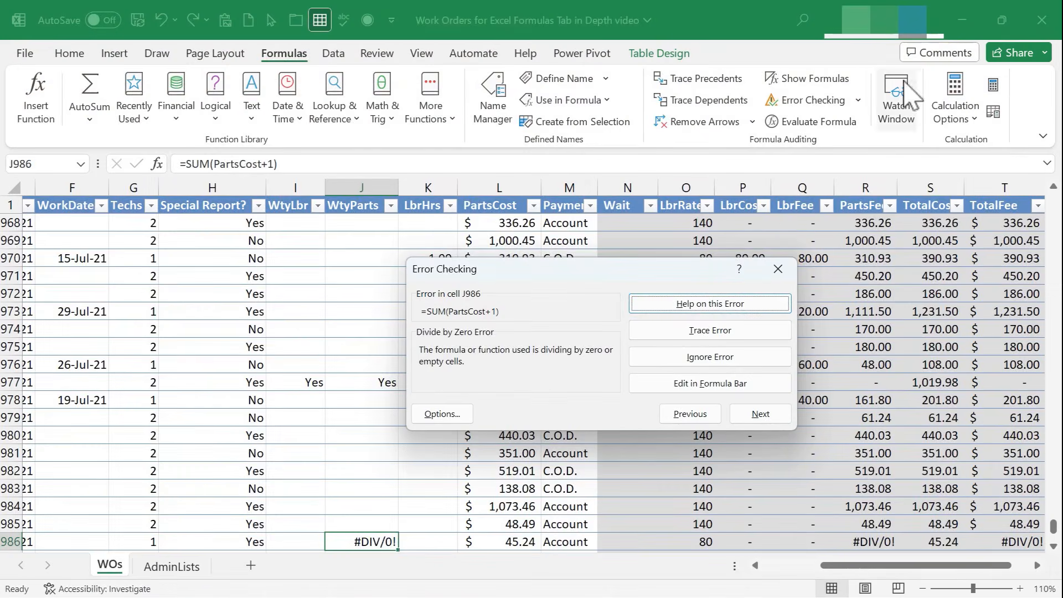
# Step: Trace the error in cell J986 and follow the arrow up to its source in the PartsCost column
pyautogui.click(714, 339)
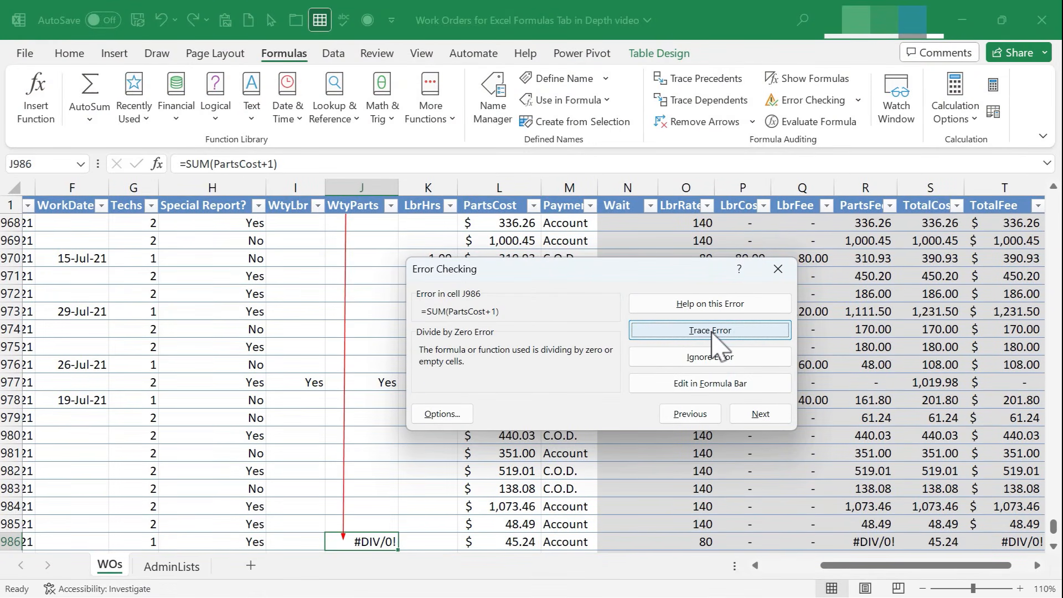
pyautogui.moveTo(622, 271); pyautogui.dragTo(824, 328)
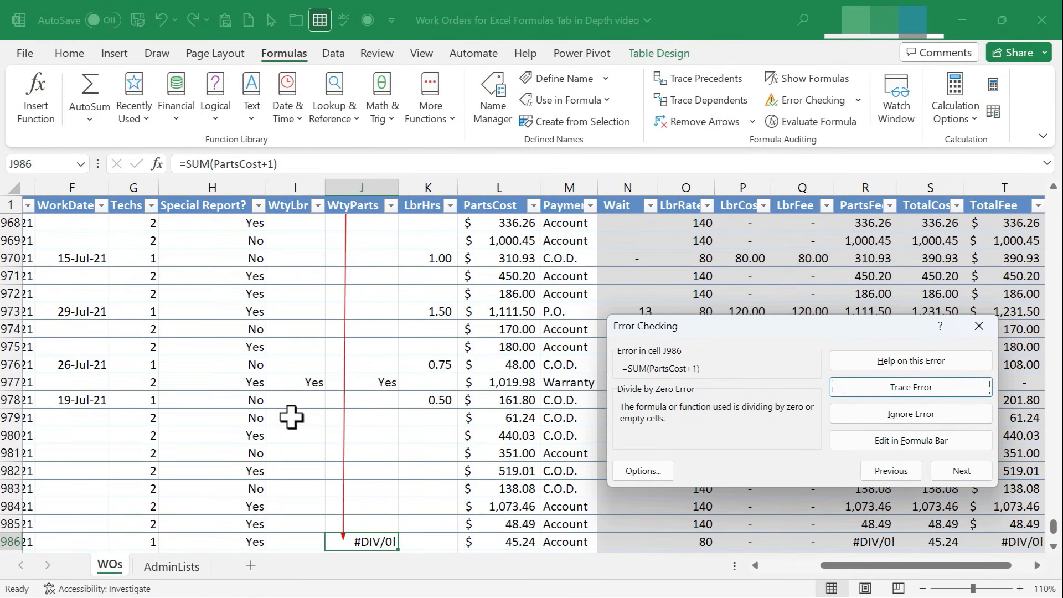
pyautogui.scroll(7, 292, 417)
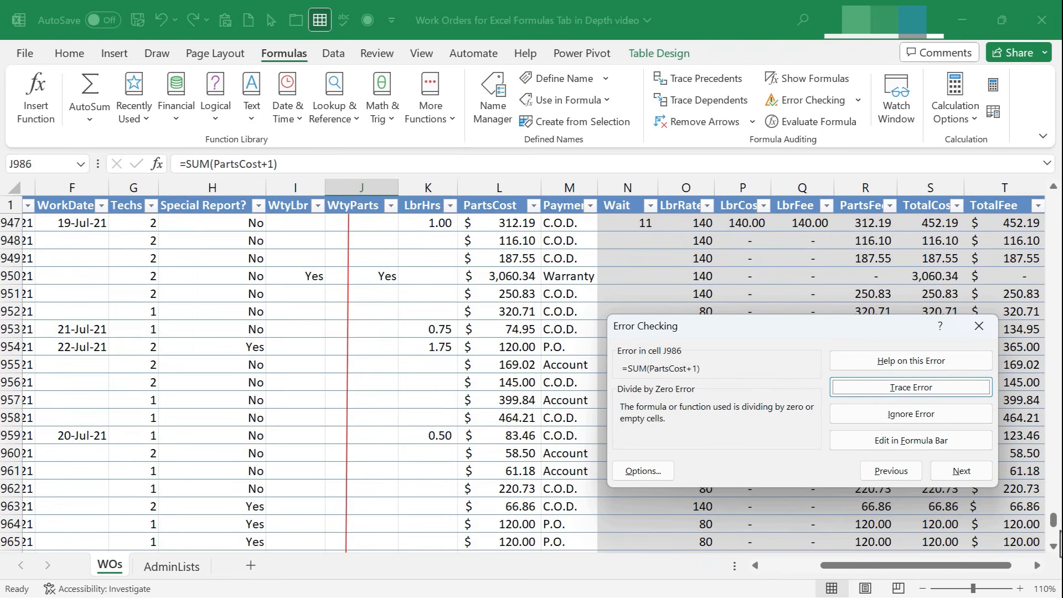
pyautogui.moveTo(1053, 531); pyautogui.dragTo(994, 139)
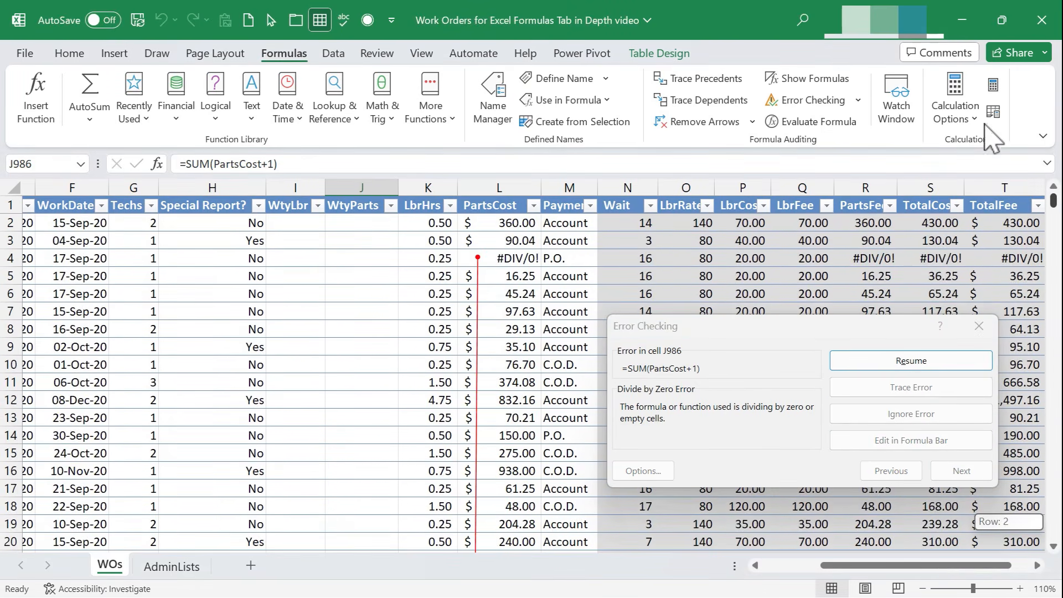
# Step: Resume error checking, open cell J986's formula for editing, leave it without changes, and close the error check
pyautogui.click(914, 362)
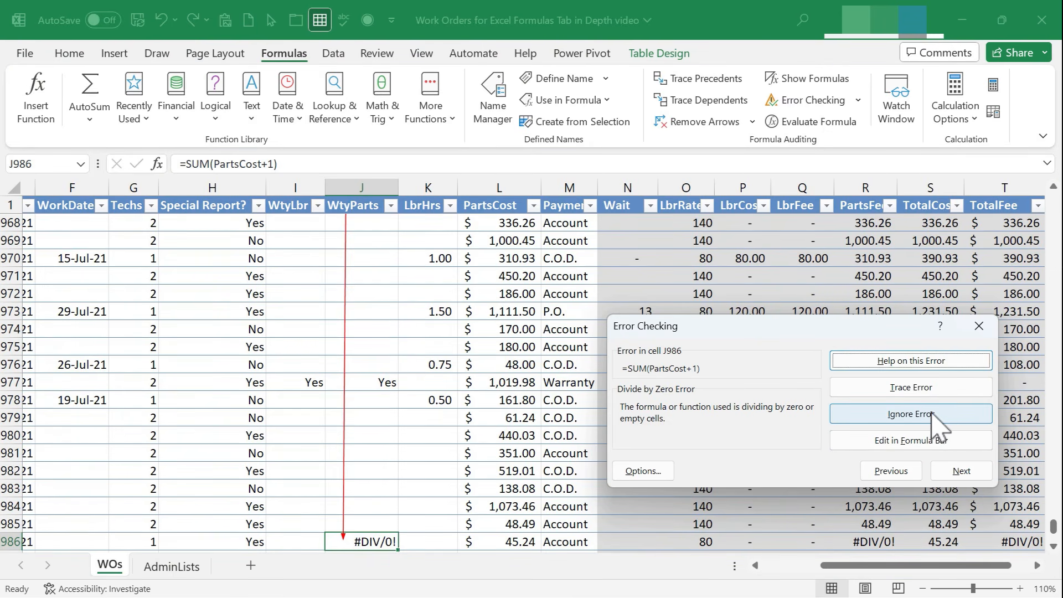
pyautogui.click(926, 441)
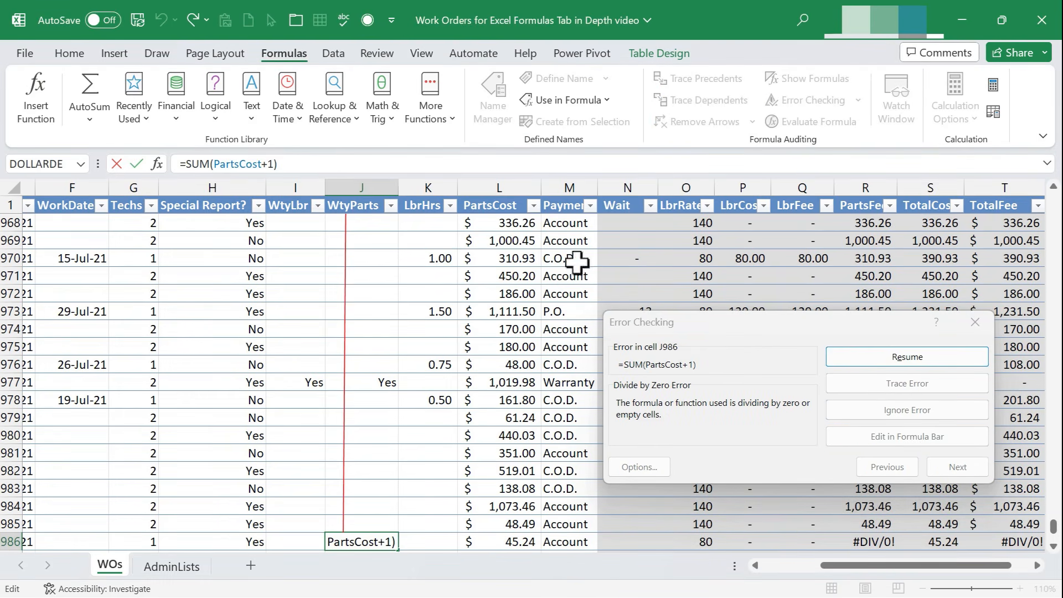
pyautogui.press('Escape')
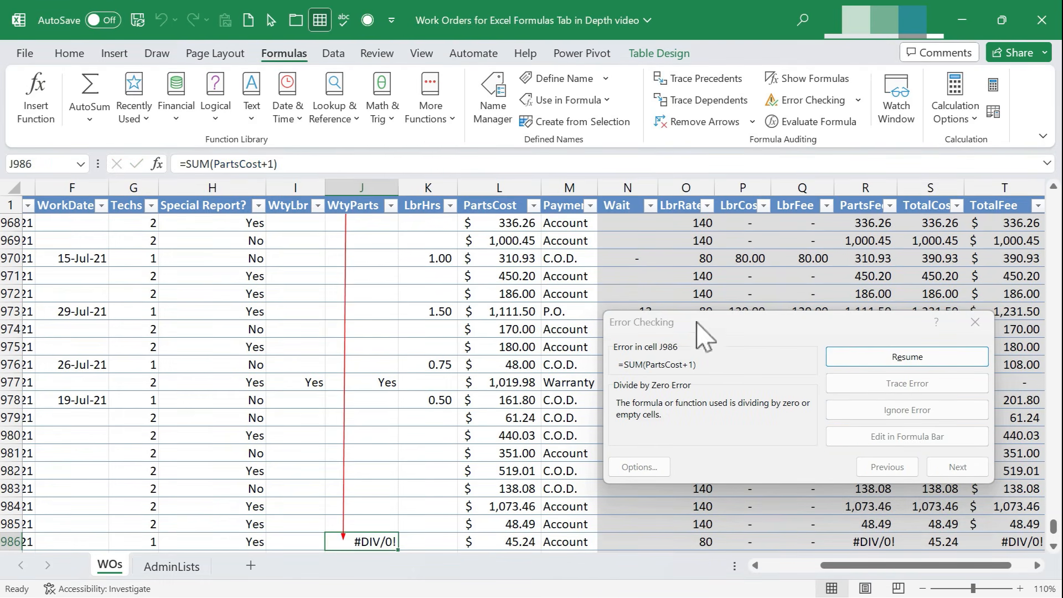
pyautogui.click(976, 324)
# Step: Replace the faulty formula in PartsCost cell L4 with the value 98
pyautogui.moveTo(1054, 534); pyautogui.dragTo(1021, 159)
pyautogui.click(518, 259)
pyautogui.write('98')
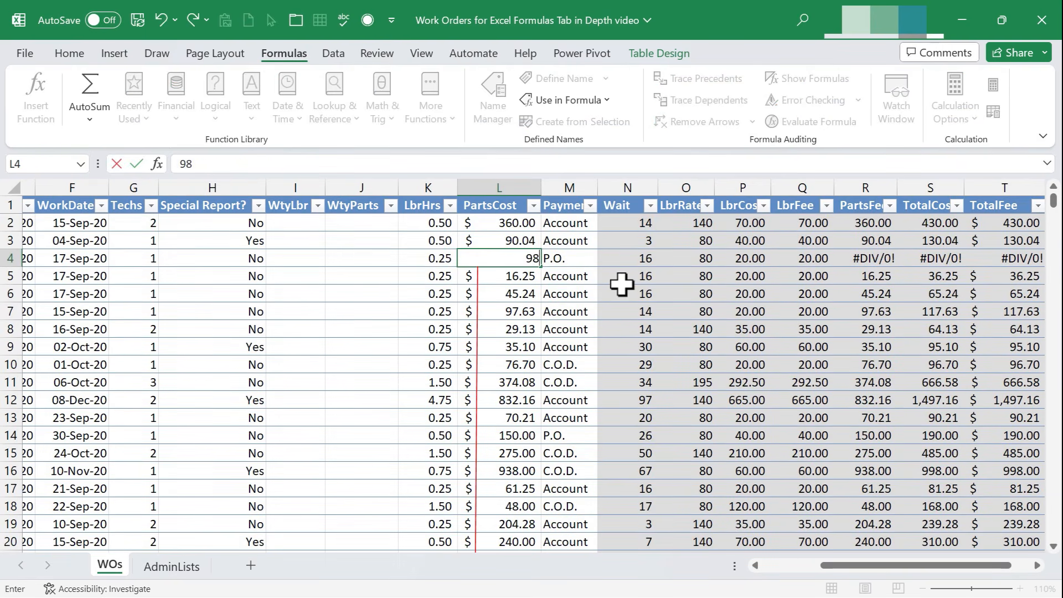
pyautogui.press('Return')
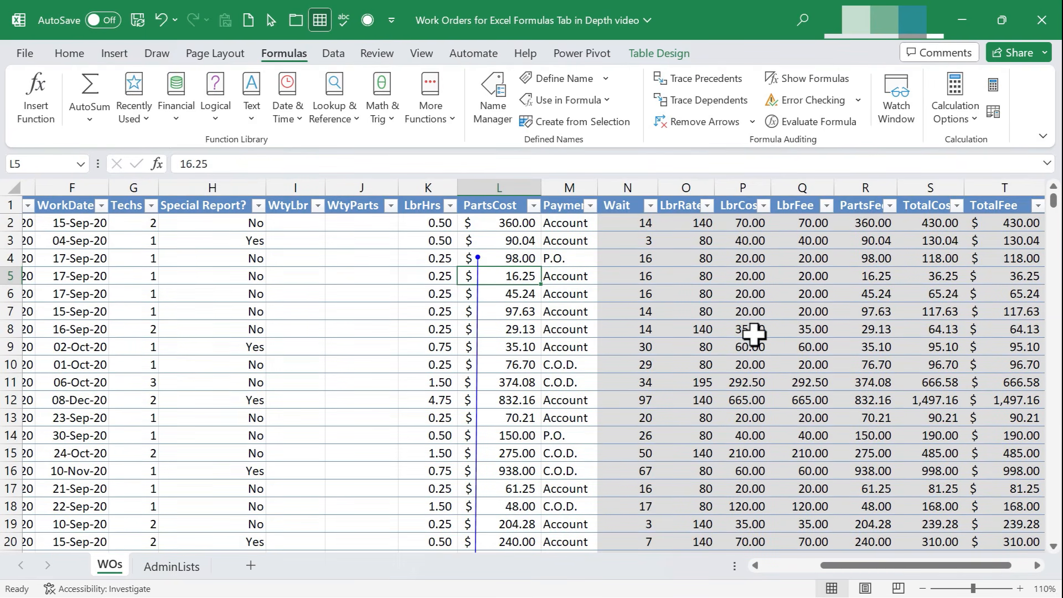
# Step: Evaluate the Special Report? formula in cell H7 part by part to its result, and restart the evaluation to run through it again
pyautogui.click(498, 400)
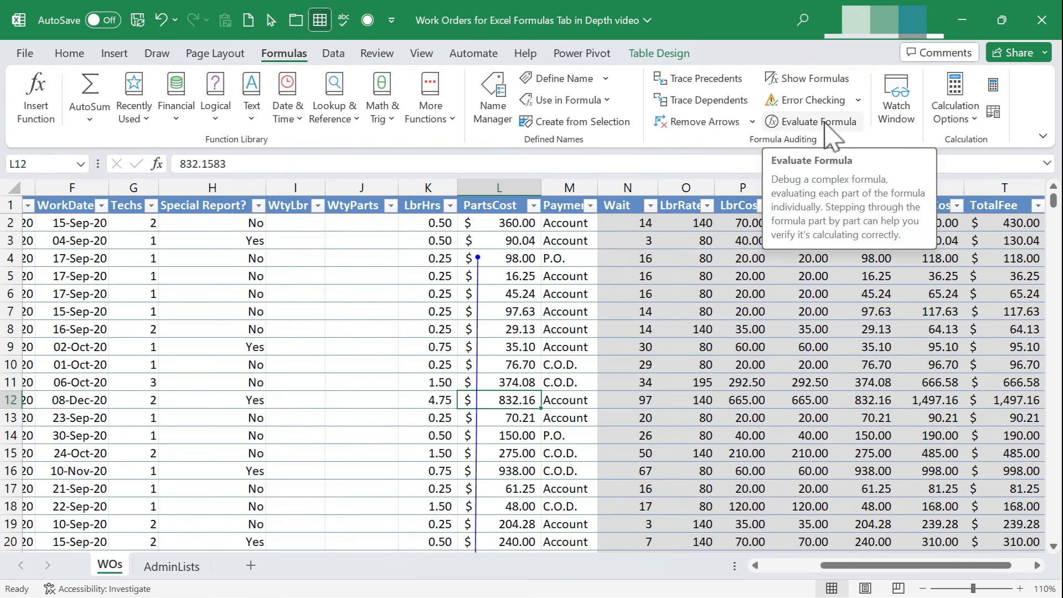
pyautogui.click(237, 311)
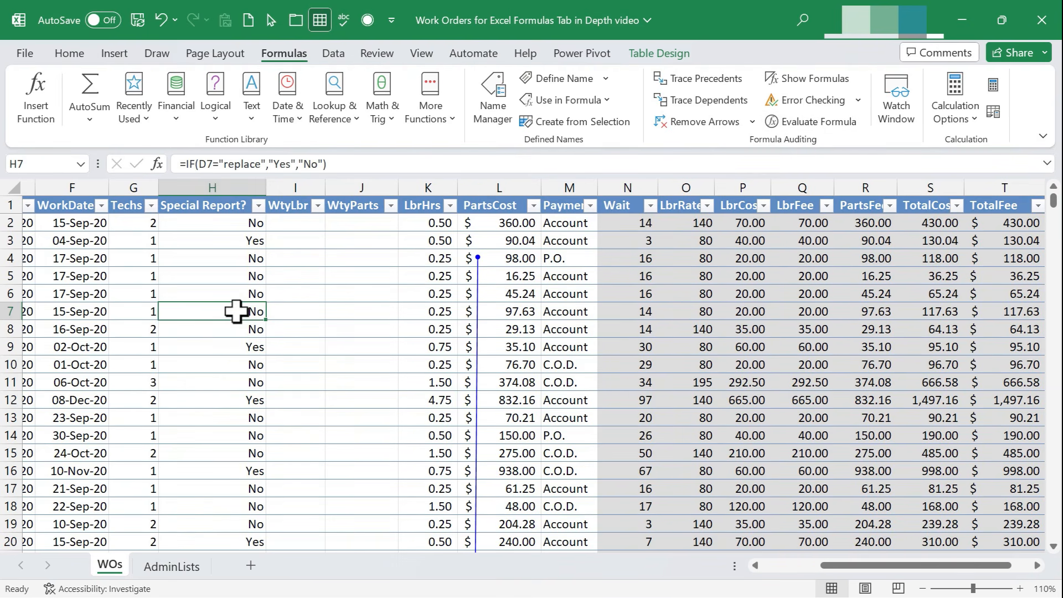
pyautogui.click(829, 123)
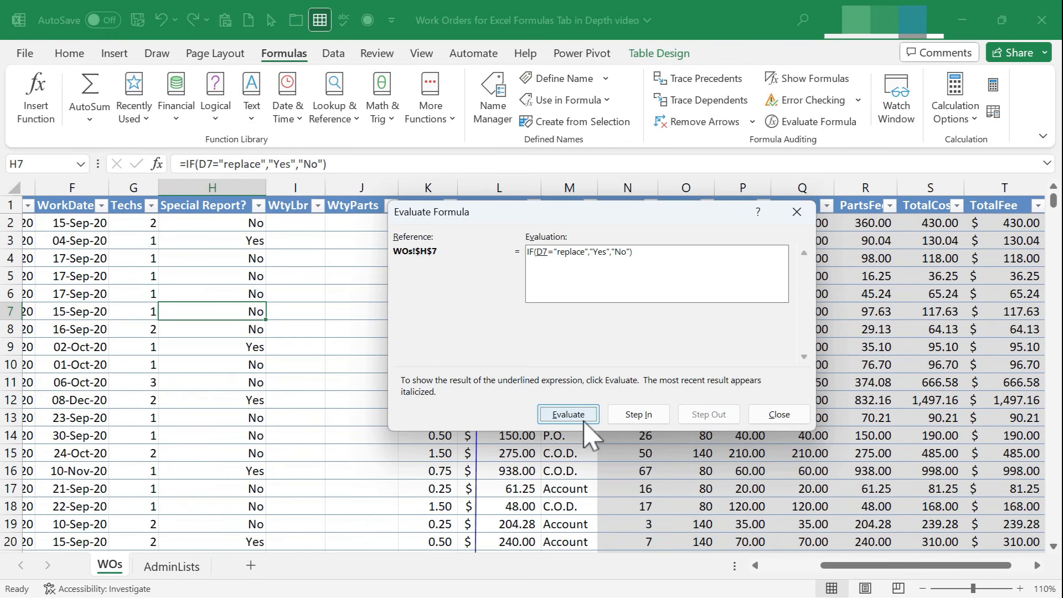
pyautogui.click(564, 416)
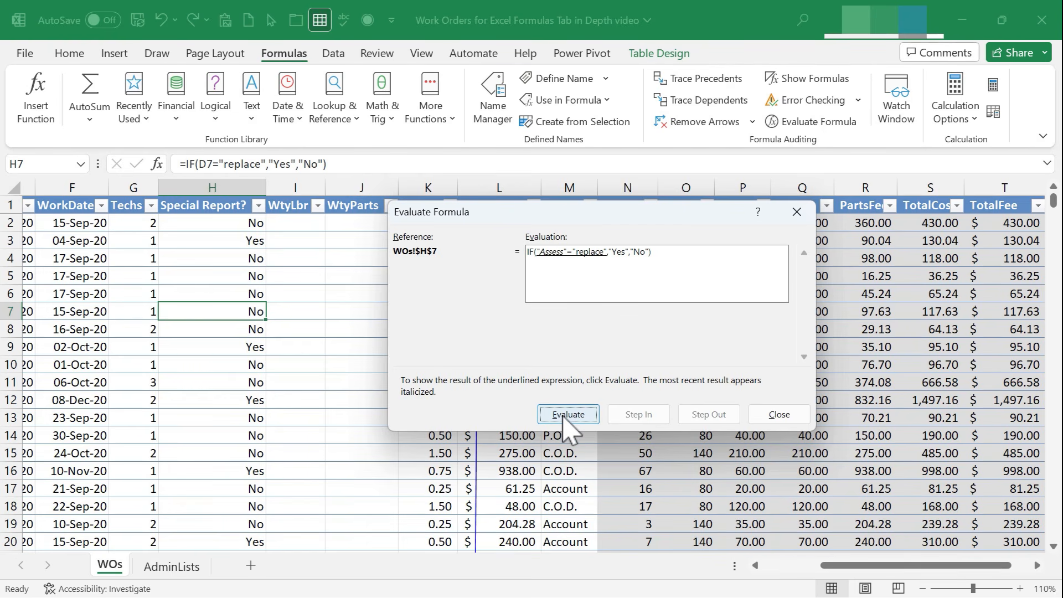
pyautogui.click(568, 416)
pyautogui.click(567, 415)
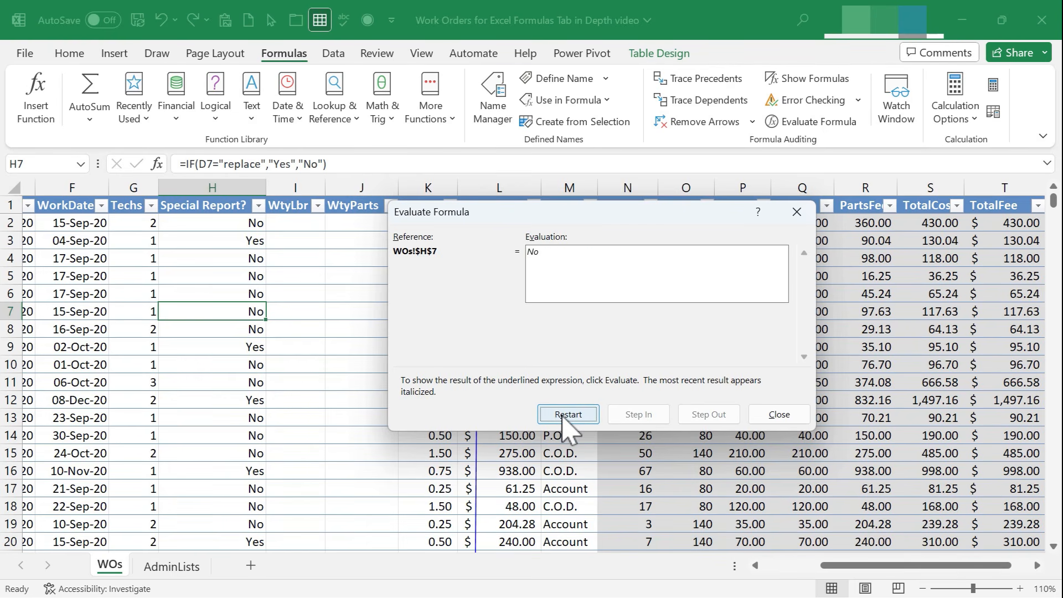
pyautogui.click(567, 414)
pyautogui.click(567, 414)
pyautogui.click(568, 415)
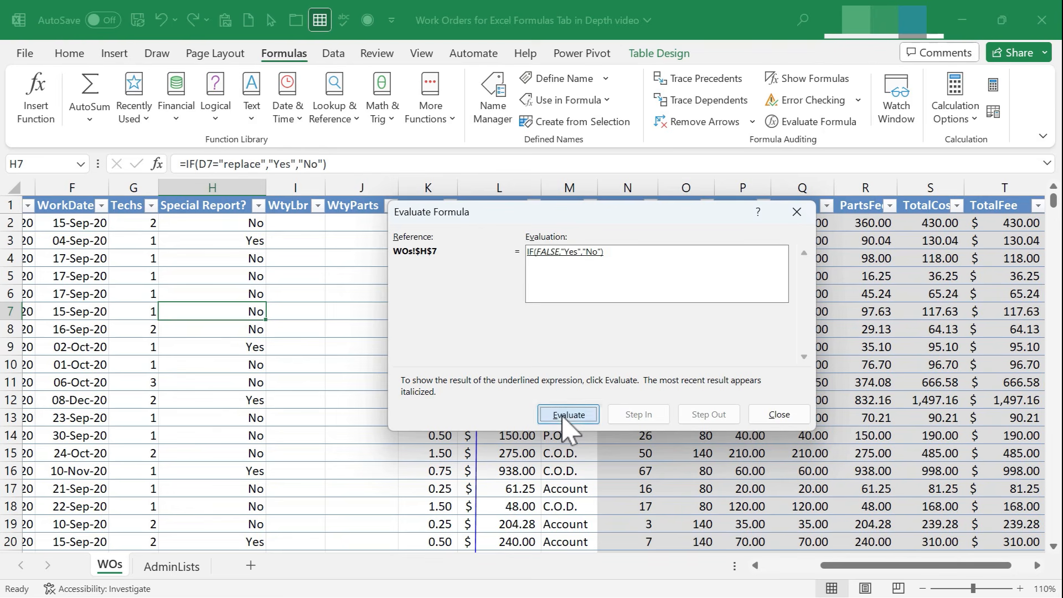
# Step: Step into and out of the D7 reference while evaluating H7's formula, repeat this after a restart, and close the evaluation
pyautogui.click(637, 415)
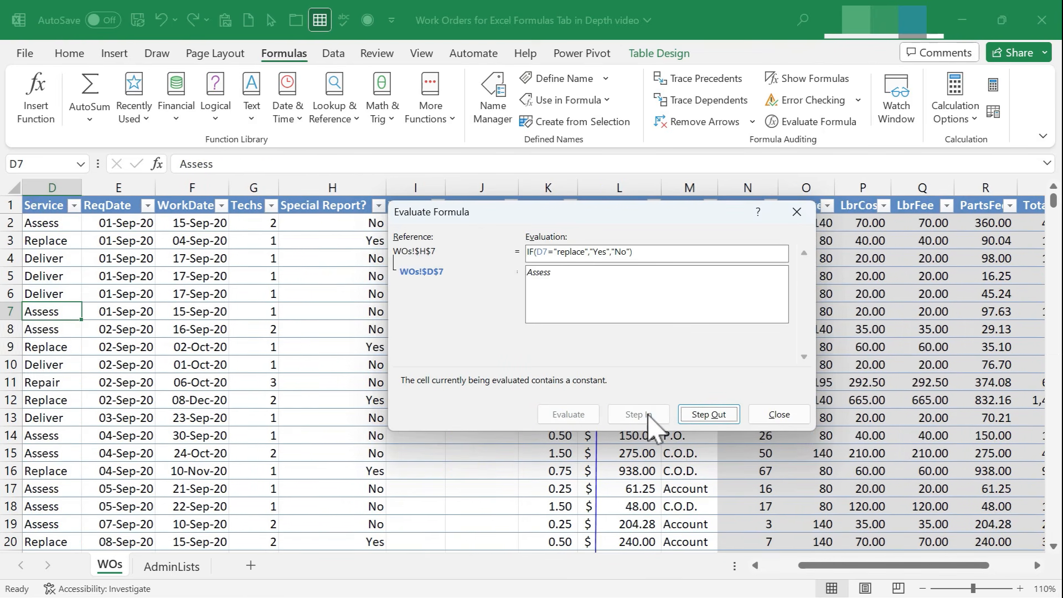
pyautogui.click(706, 417)
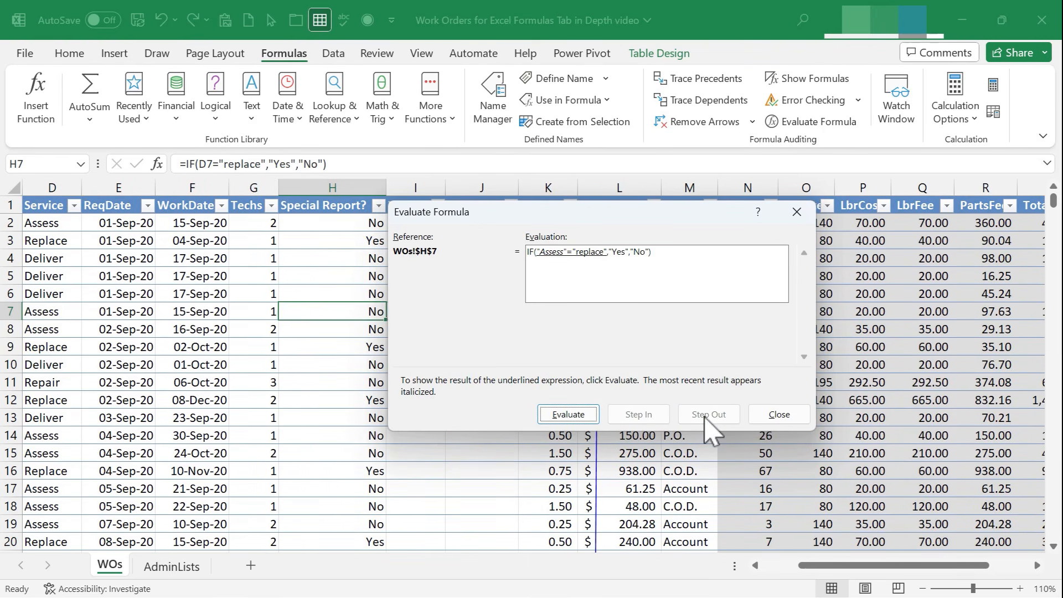
pyautogui.click(568, 415)
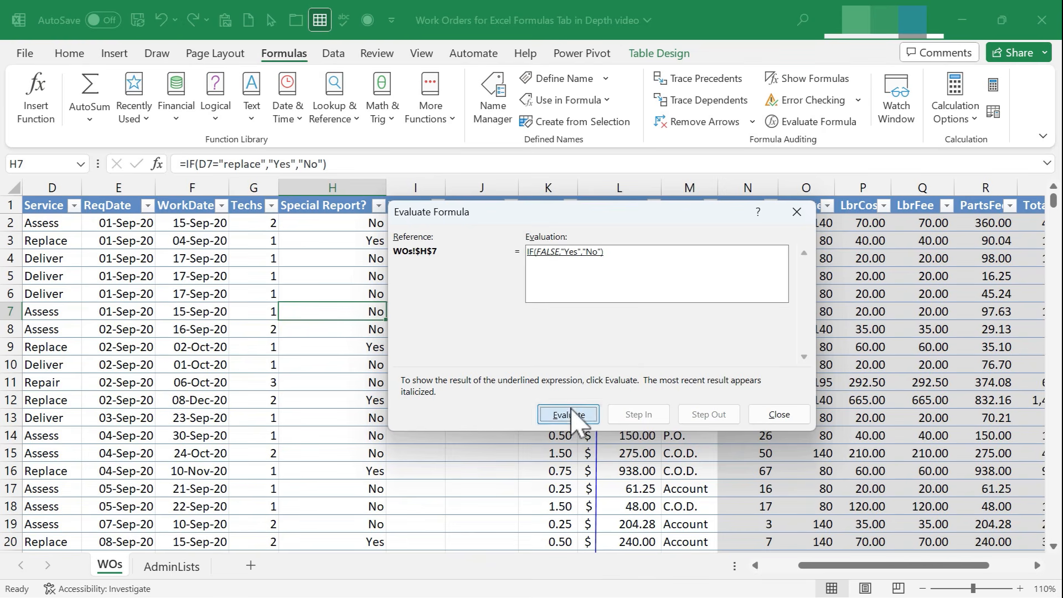
pyautogui.click(572, 415)
pyautogui.click(575, 414)
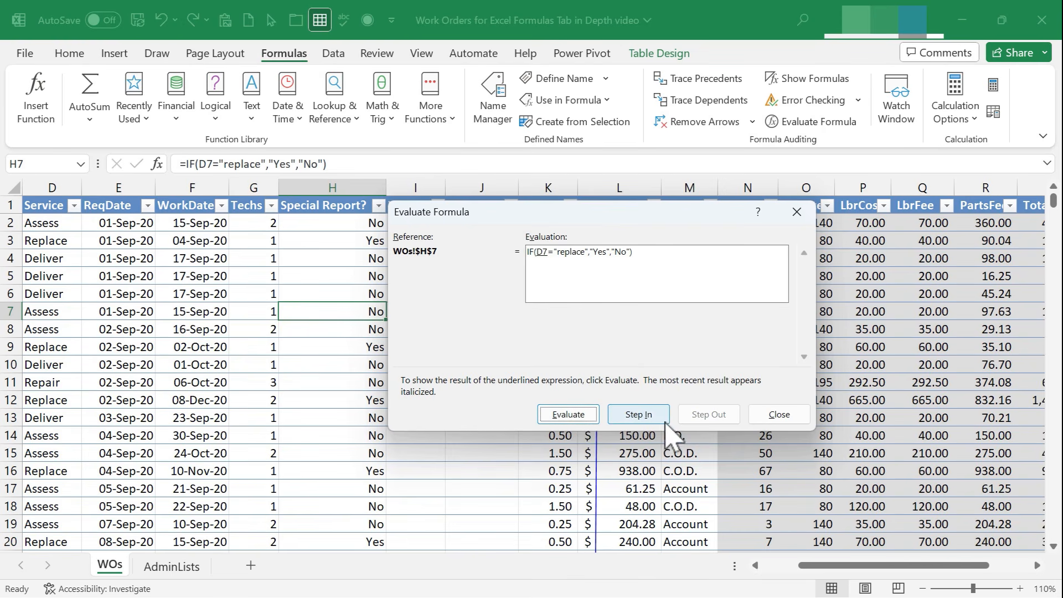
pyautogui.click(652, 417)
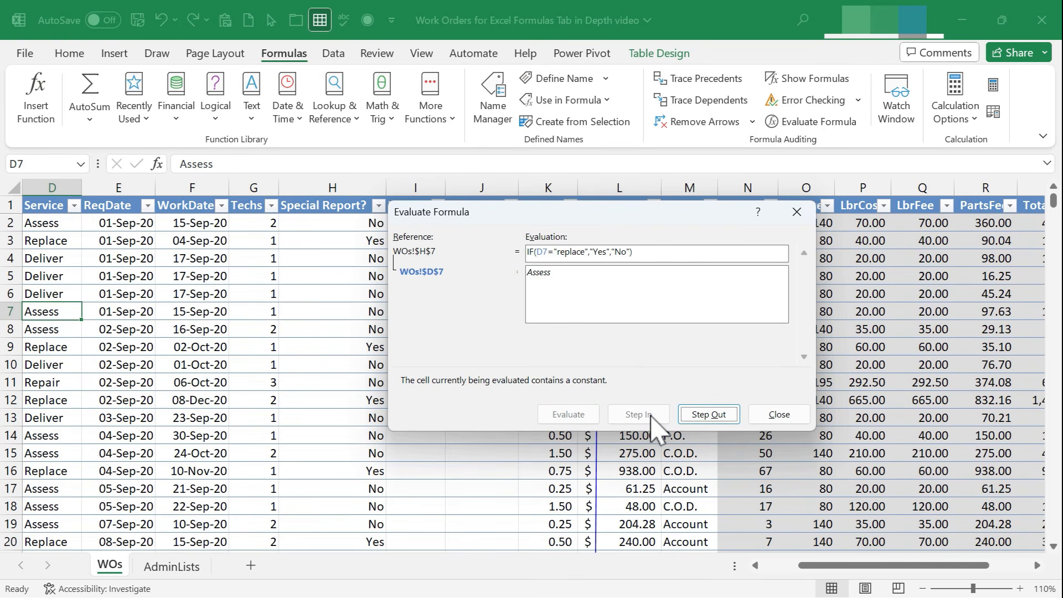
pyautogui.click(694, 418)
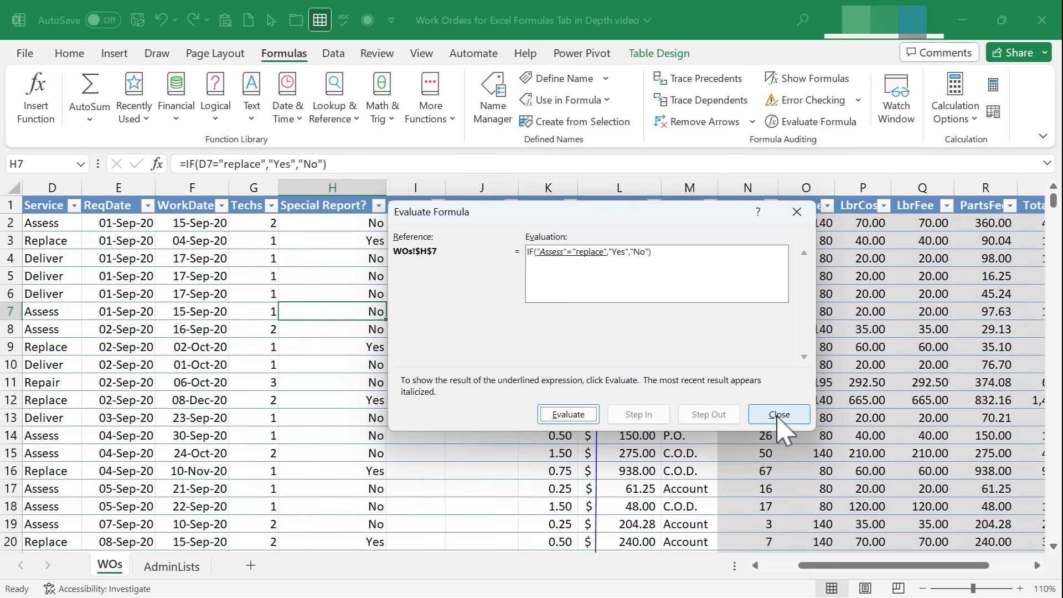
pyautogui.click(778, 417)
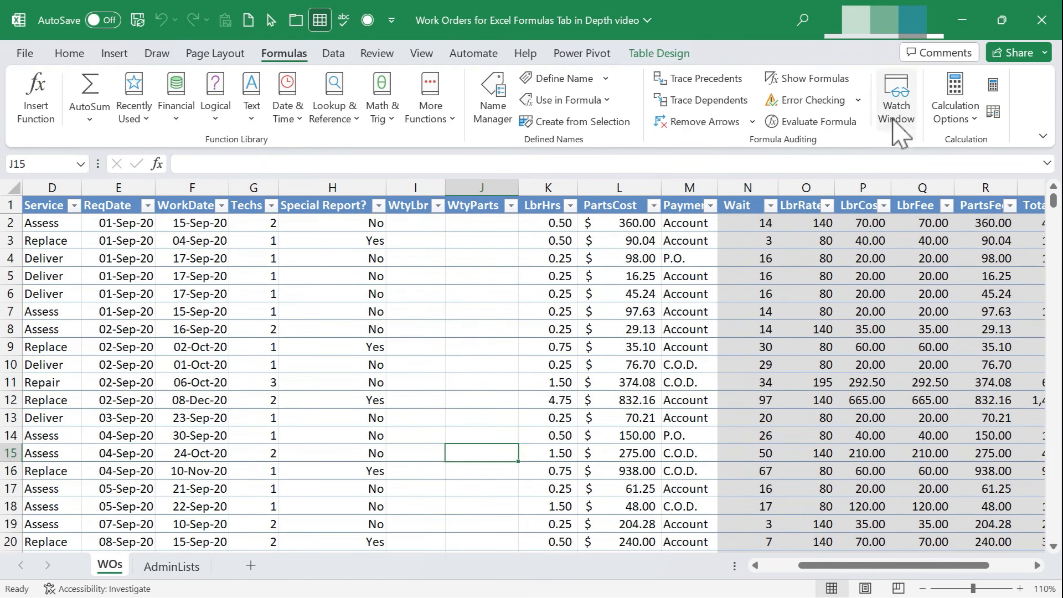
# Step: Add the range B1:G14 of the WOs sheet to the Watch Window
pyautogui.moveTo(826, 565); pyautogui.dragTo(767, 565)
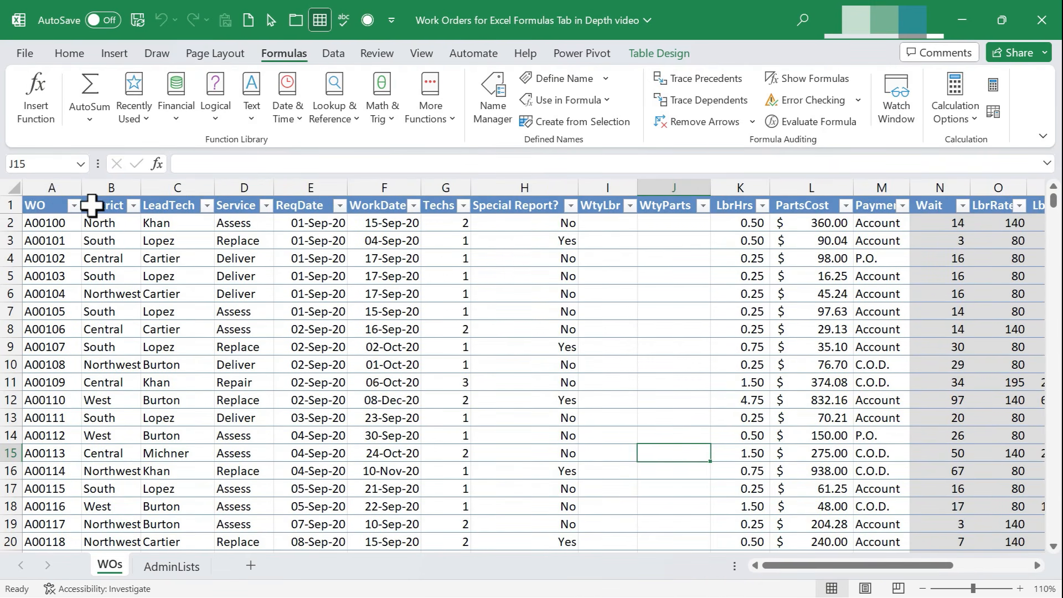
pyautogui.moveTo(97, 209); pyautogui.dragTo(426, 429)
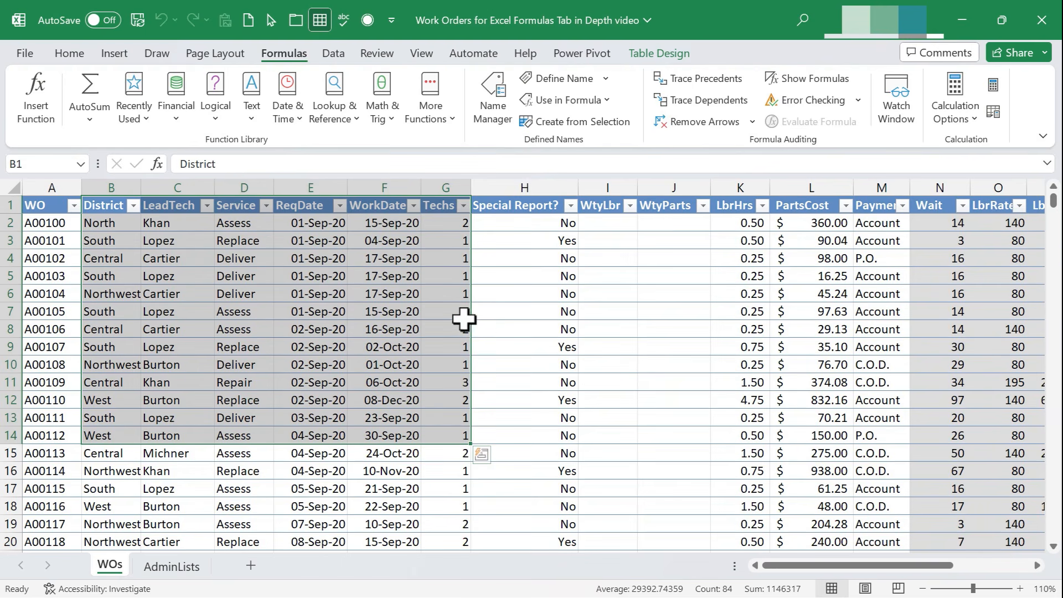
pyautogui.click(902, 100)
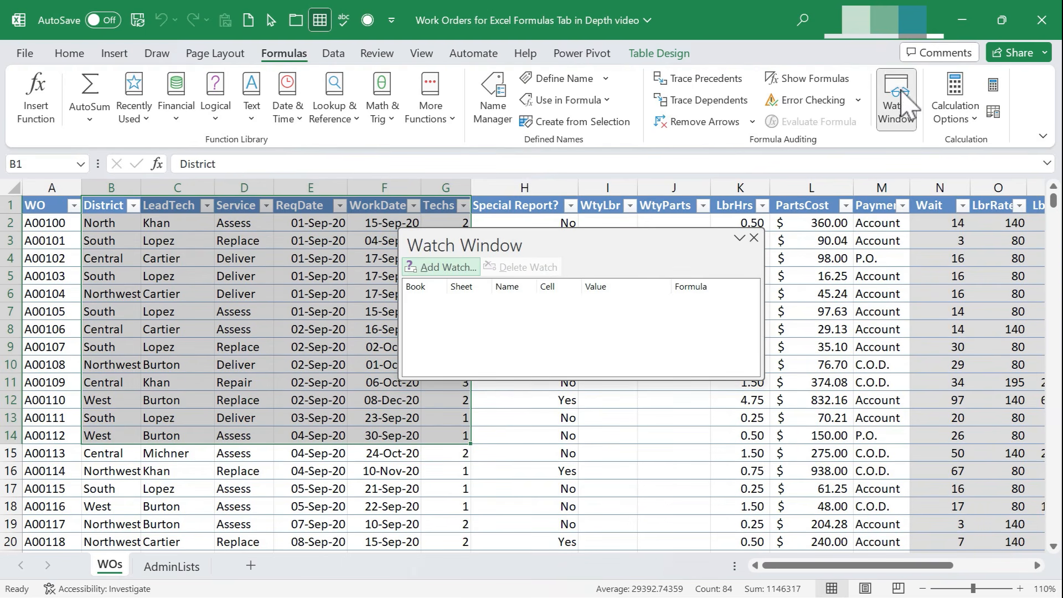
pyautogui.click(443, 282)
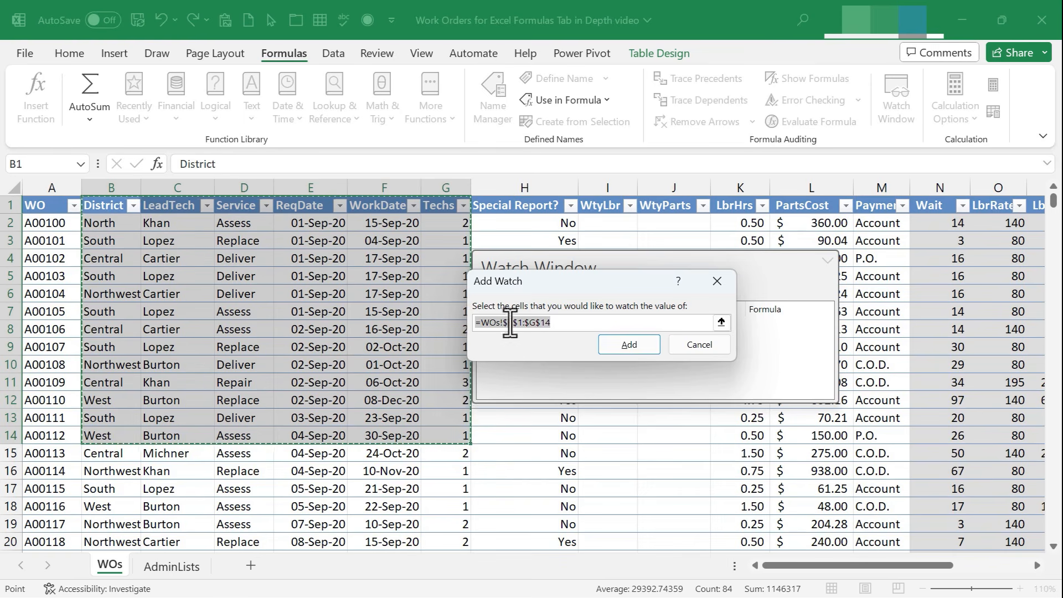
pyautogui.click(617, 347)
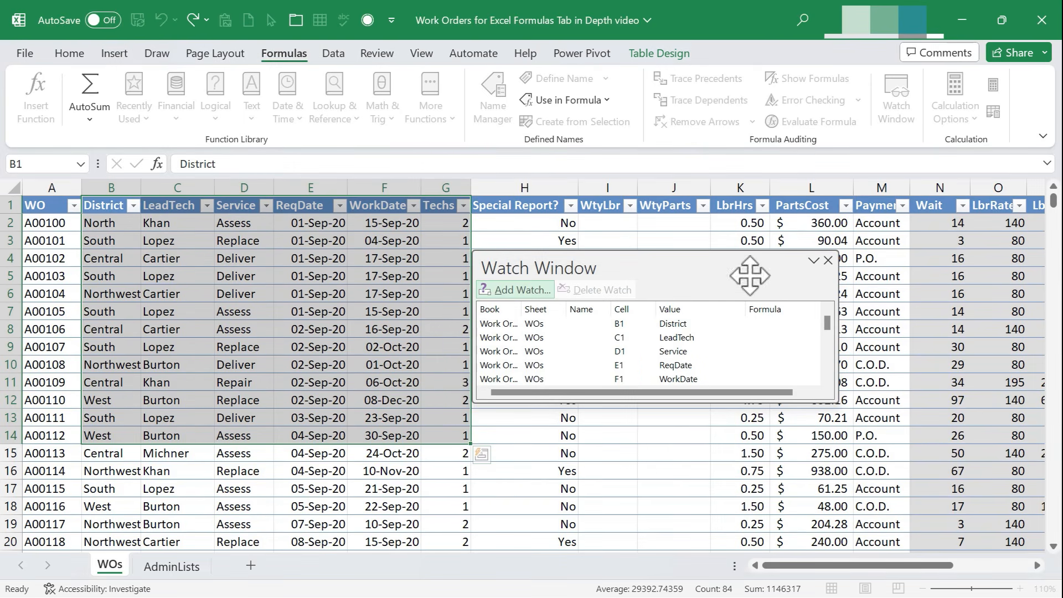
# Step: Reposition the Watch Window over different parts of the WOs sheet while viewing other columns and rows, and close it
pyautogui.moveTo(748, 273); pyautogui.dragTo(885, 277)
pyautogui.moveTo(854, 563); pyautogui.dragTo(933, 565)
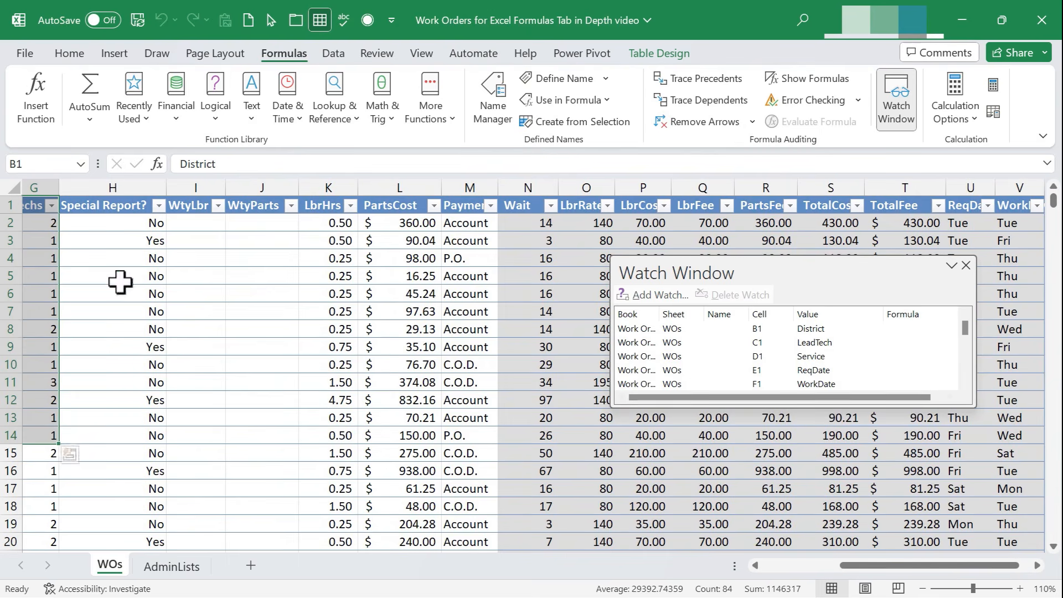
pyautogui.moveTo(782, 273); pyautogui.dragTo(476, 202)
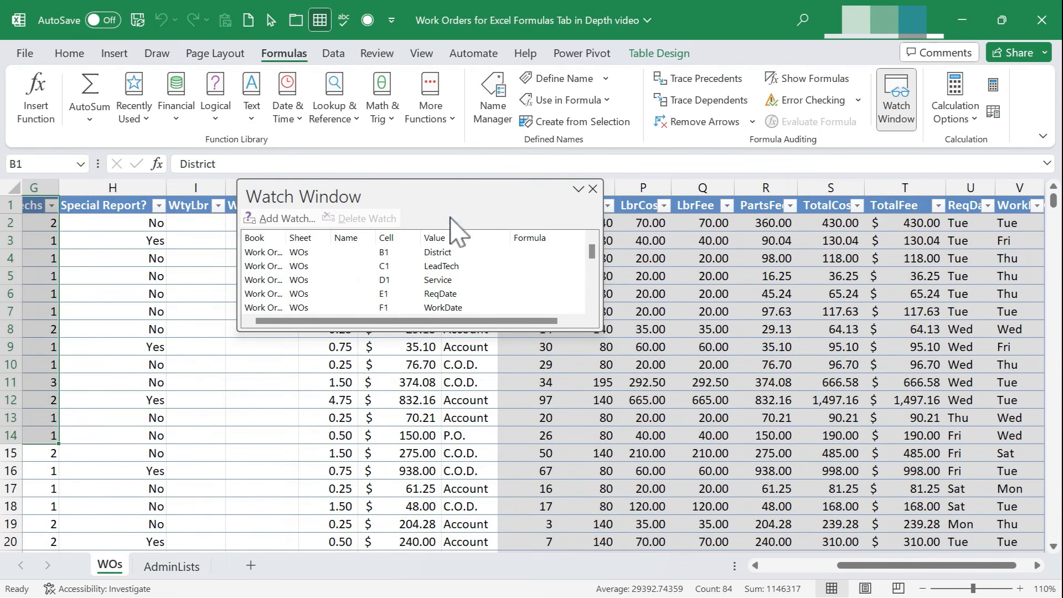
pyautogui.scroll(-2, 684, 285)
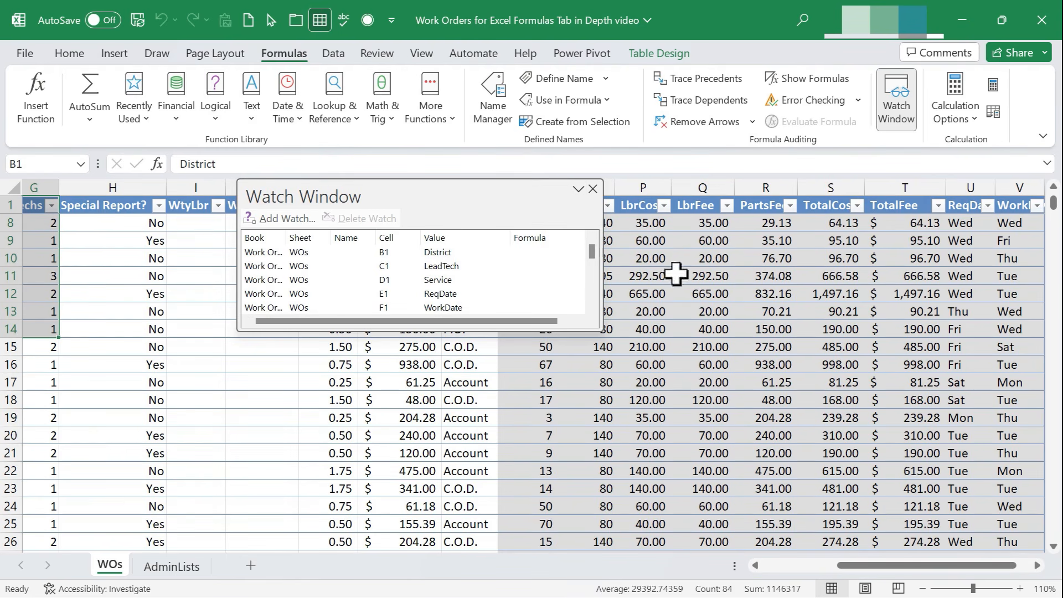
pyautogui.click(592, 189)
pyautogui.click(903, 258)
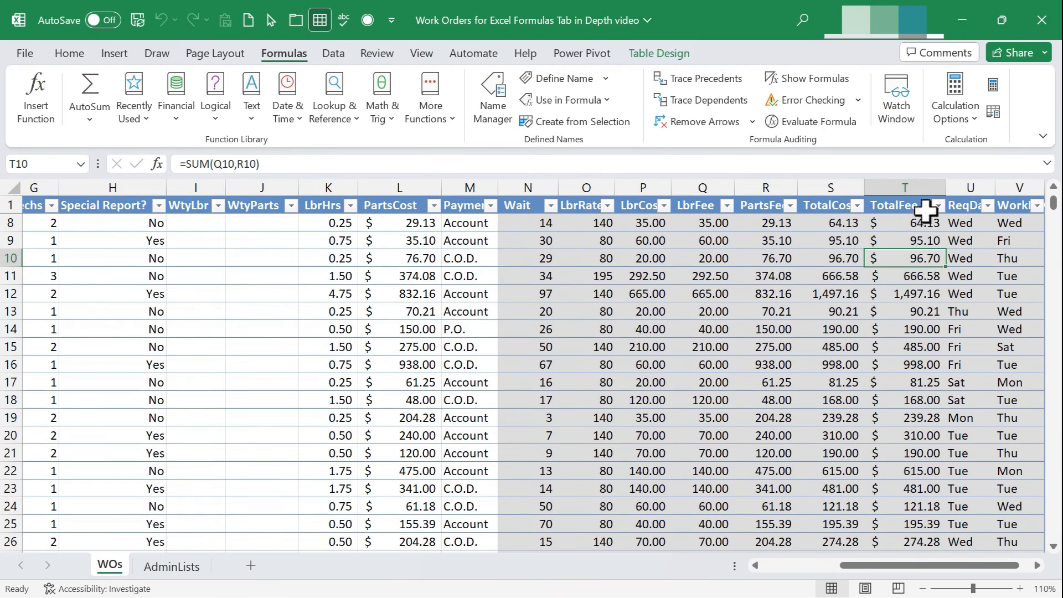
# Step: Switch the workbook's calculation mode to Manual and back to Automatic
pyautogui.click(964, 130)
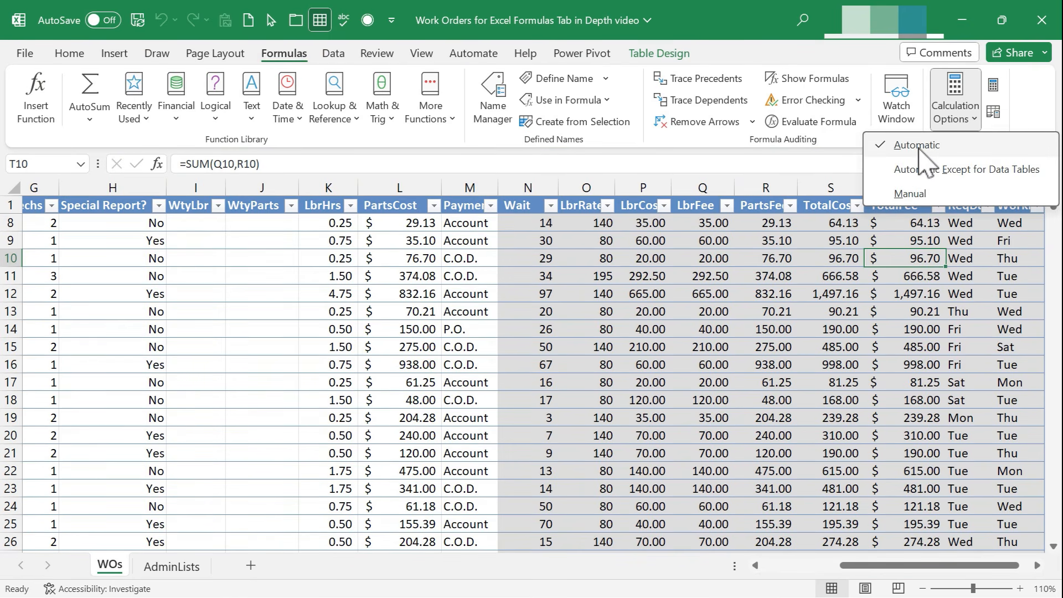
pyautogui.click(910, 194)
pyautogui.click(966, 132)
pyautogui.click(916, 150)
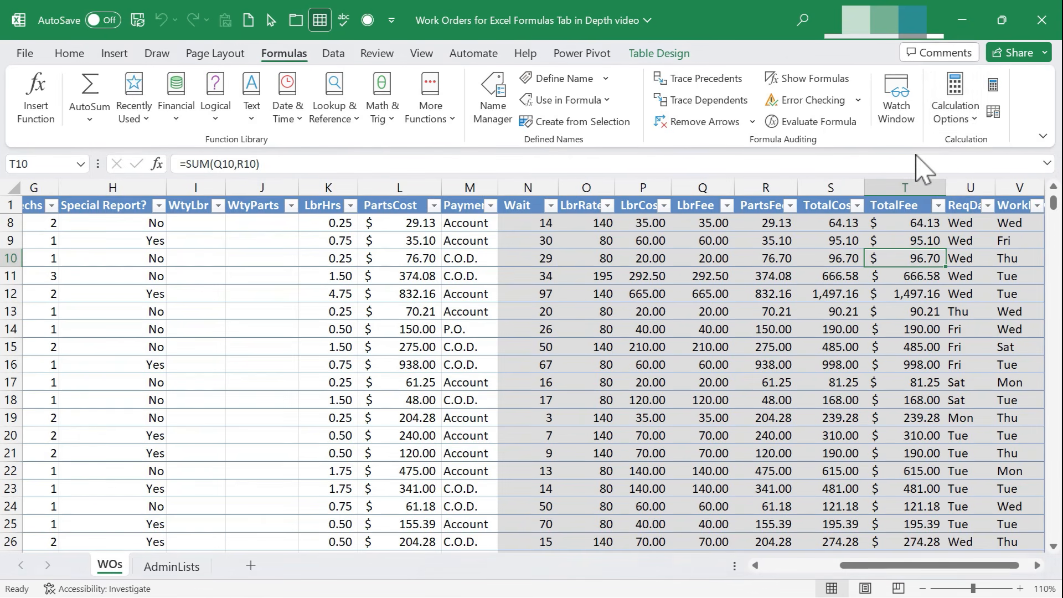
# Step: Set the workbook's calculation mode to Manual and check that option in the list of modes
pyautogui.click(932, 114)
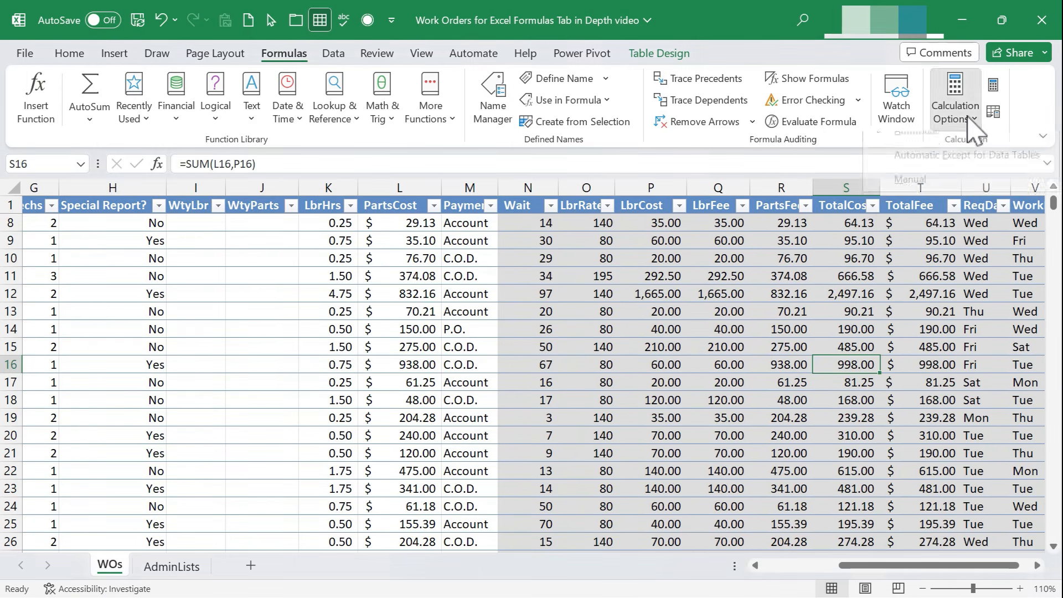
pyautogui.click(954, 105)
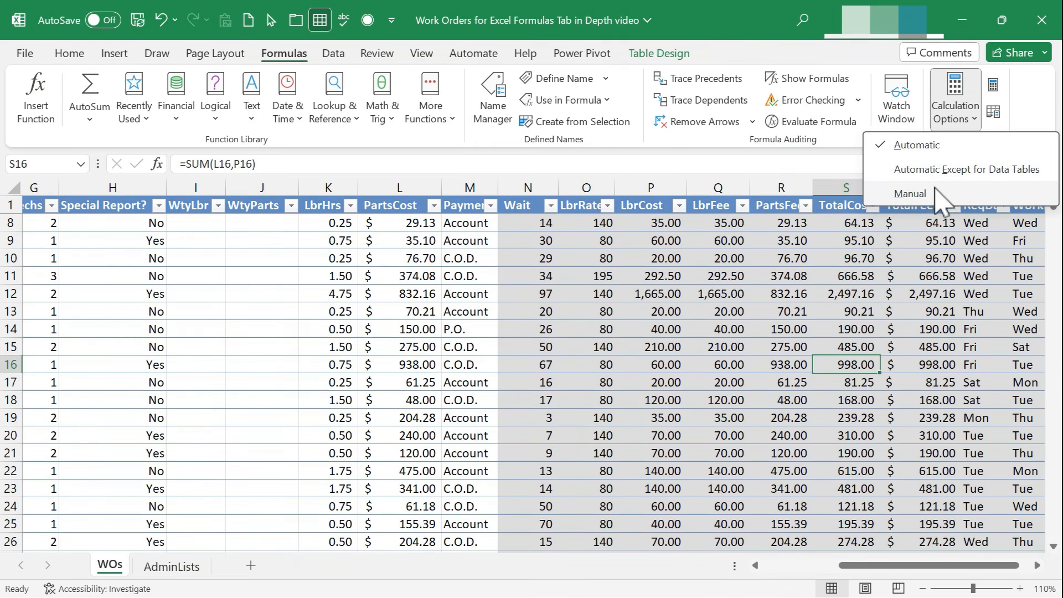
pyautogui.click(936, 194)
pyautogui.click(973, 125)
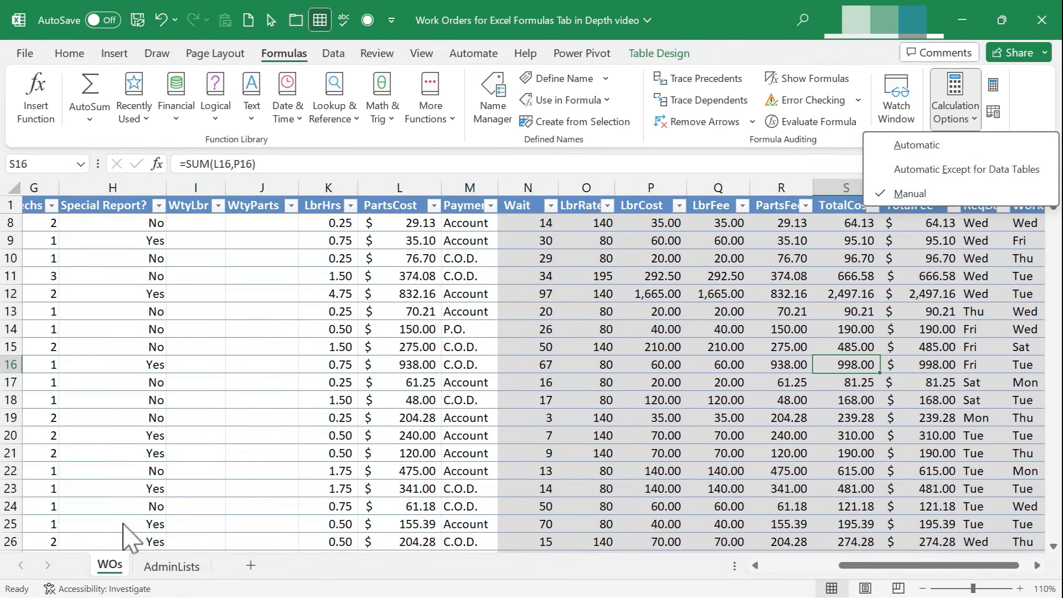
# Step: Enter the values 45, 43 and 2 in cells K1 to K3 of the AdminLists sheet
pyautogui.click(172, 565)
pyautogui.click(626, 216)
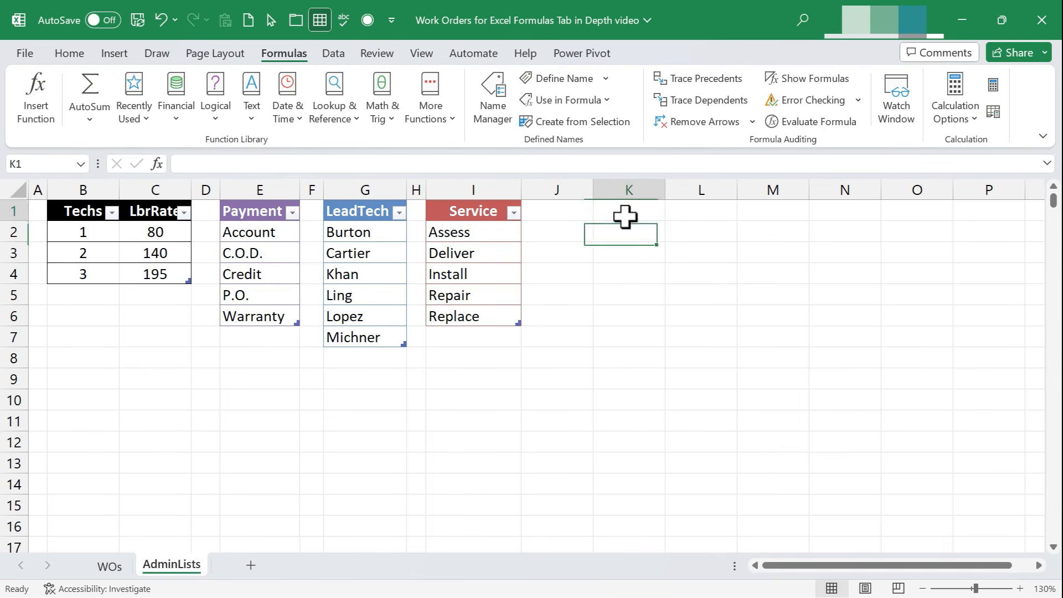
pyautogui.write('45')
pyautogui.press('Return')
pyautogui.write('43')
pyautogui.hotkey('ctrl', 'Return')
pyautogui.press('Return')
pyautogui.write('2')
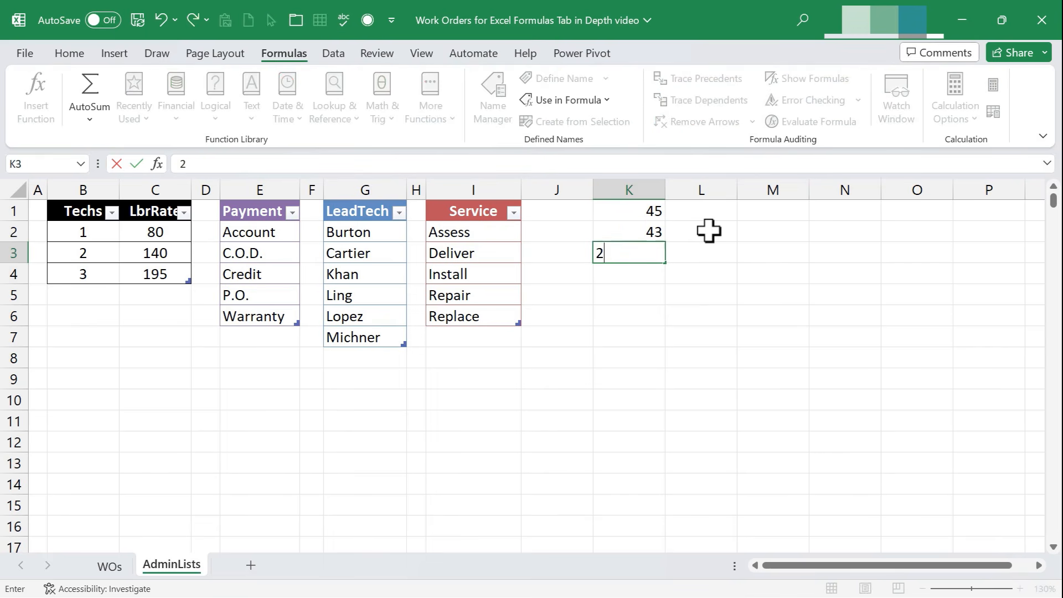
pyautogui.press('Return')
# Step: Total K1:K3 in cell K4 with a SUM formula and make the result bold
pyautogui.write('=sum(')
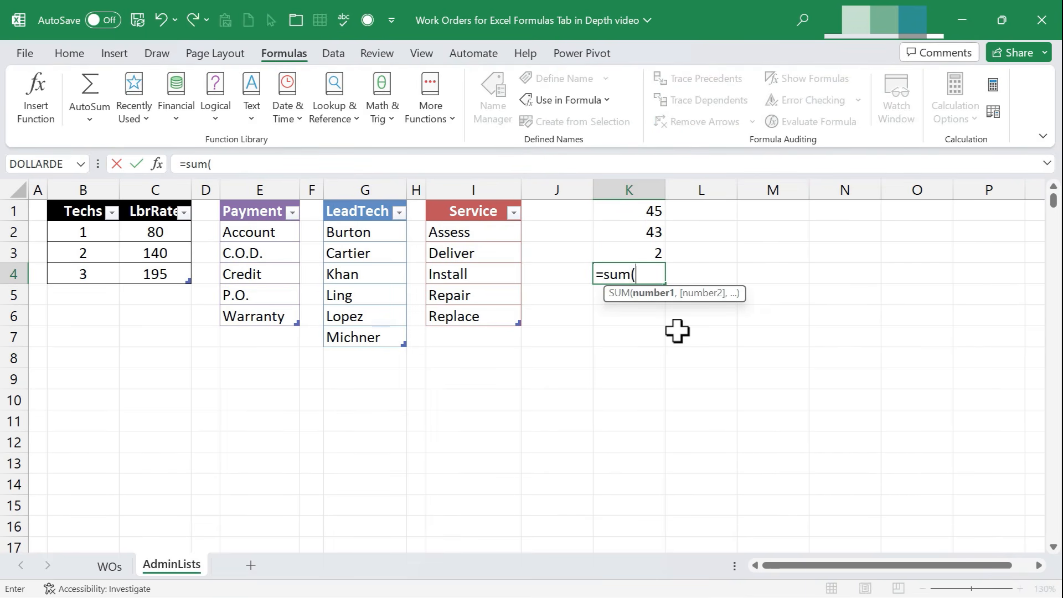
pyautogui.moveTo(639, 210); pyautogui.dragTo(634, 248)
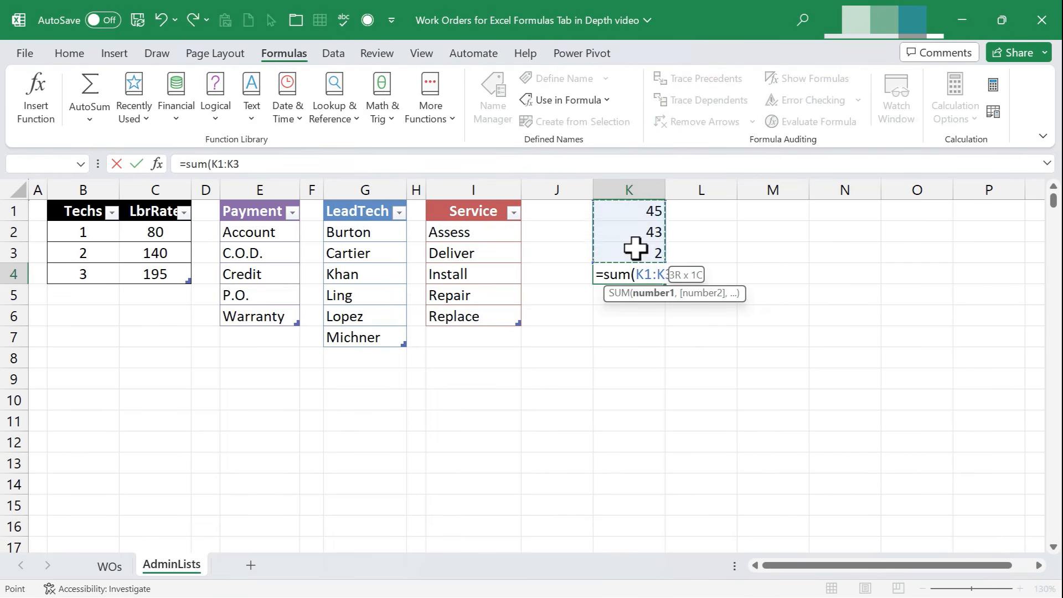
pyautogui.hotkey('ctrl', 'Return')
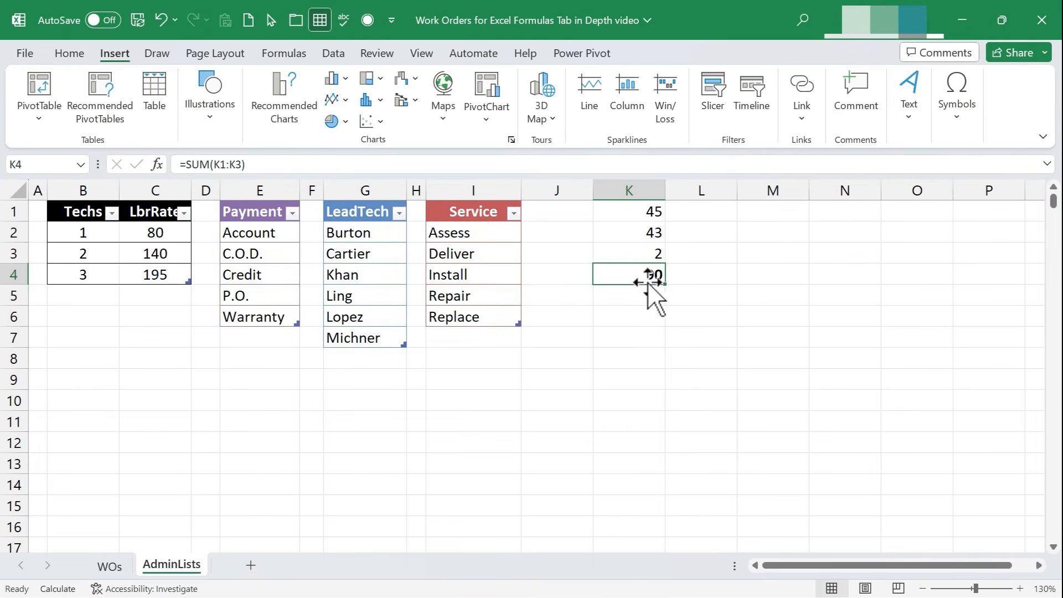
pyautogui.click(674, 290)
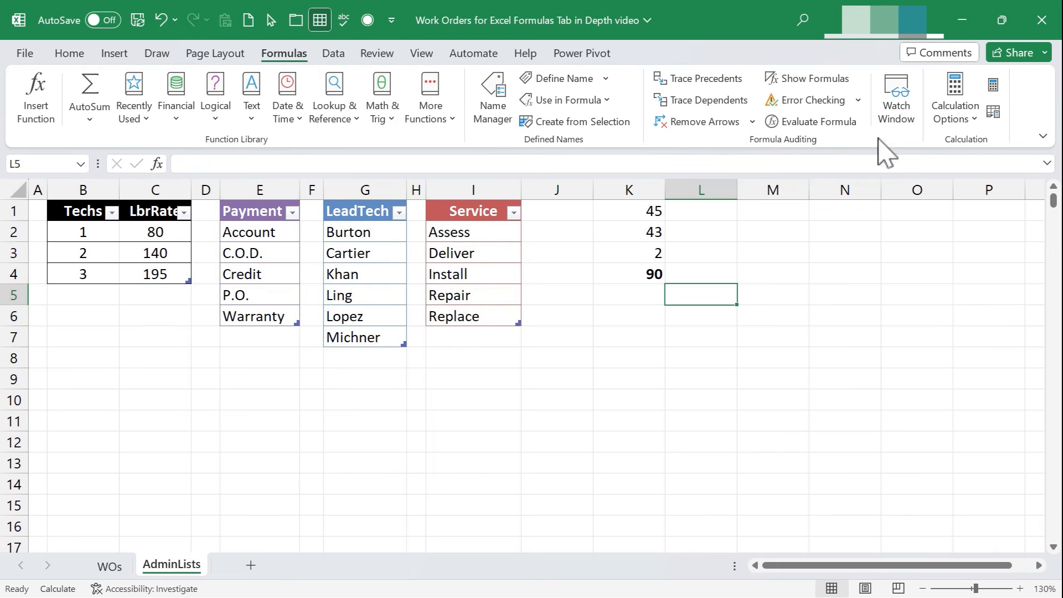
# Step: Check the active calculation mode and change the value in cell K1 to 5
pyautogui.click(958, 111)
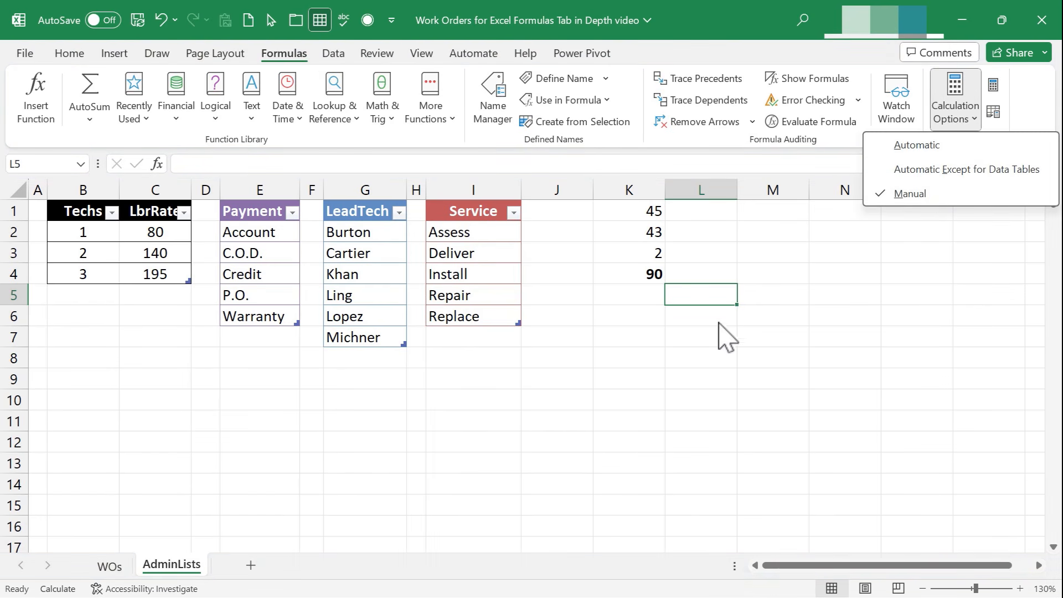
pyautogui.click(681, 321)
pyautogui.click(650, 213)
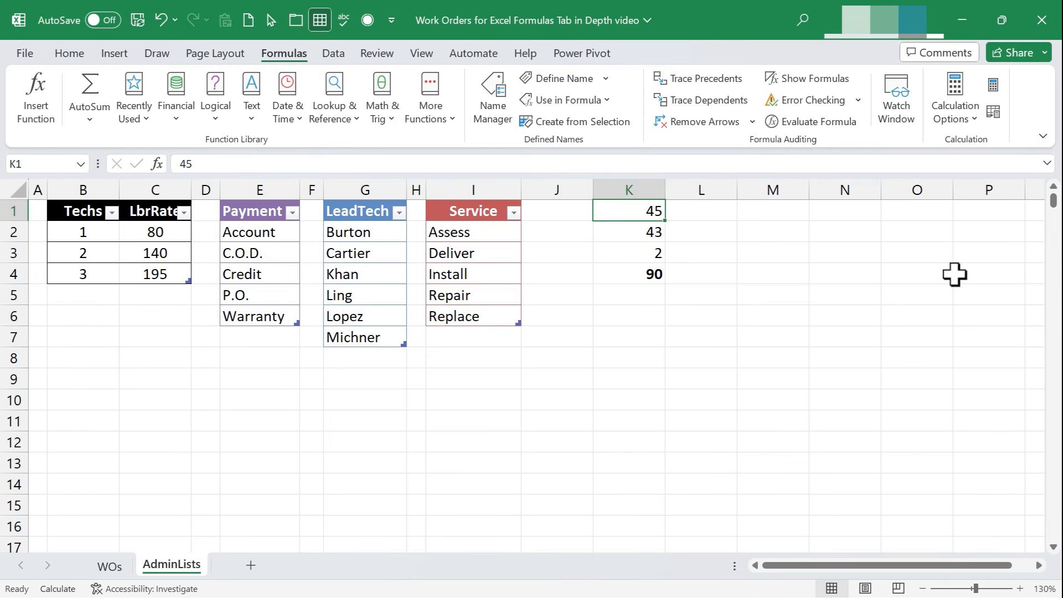
pyautogui.write('5')
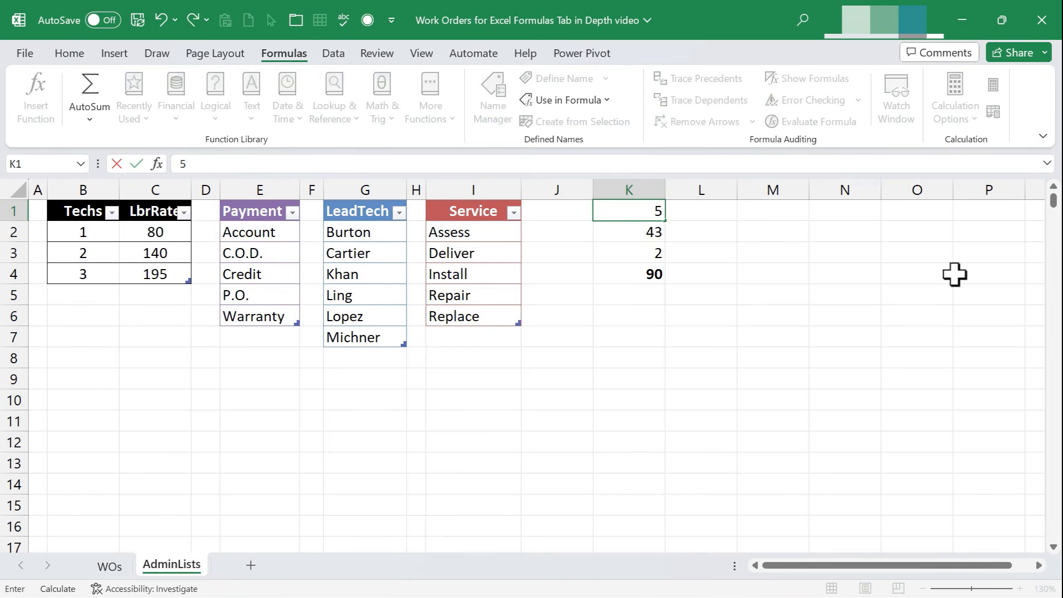
pyautogui.press('Return')
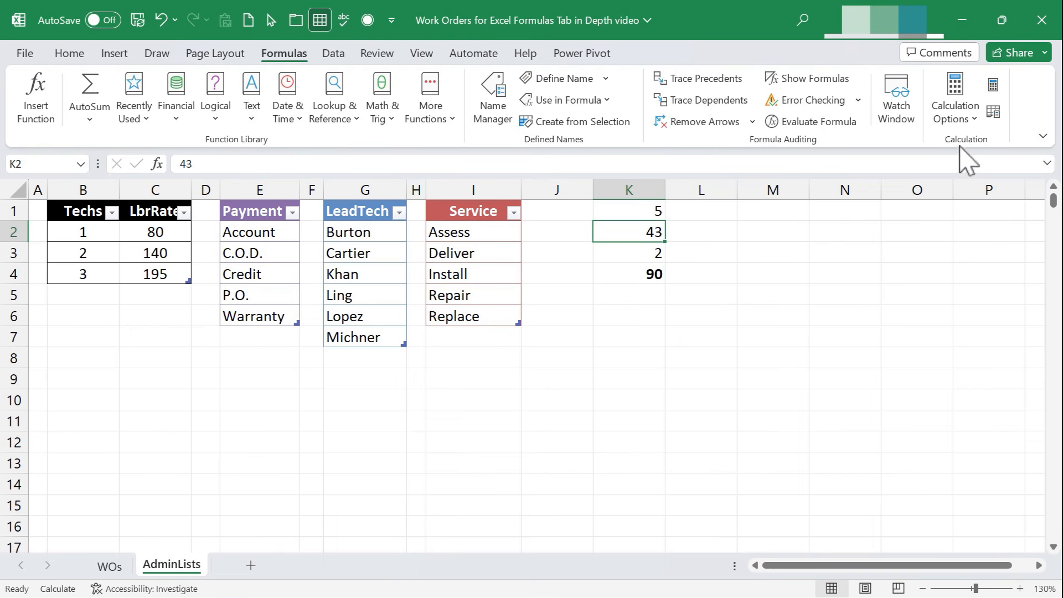
# Step: Review the calculation mode once more and force a full recalculation of all formulas
pyautogui.click(956, 106)
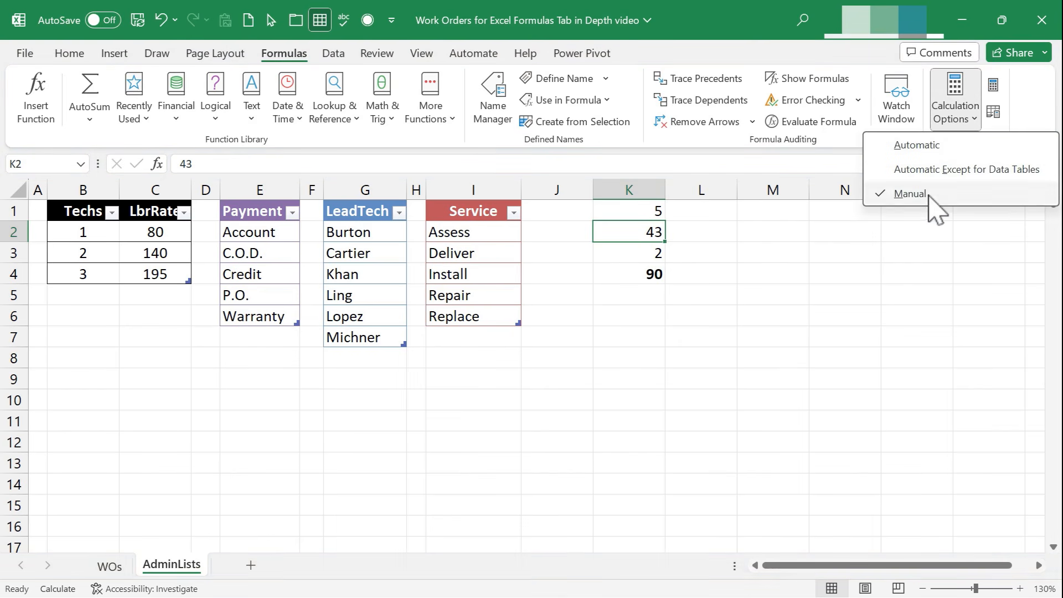
pyautogui.click(721, 335)
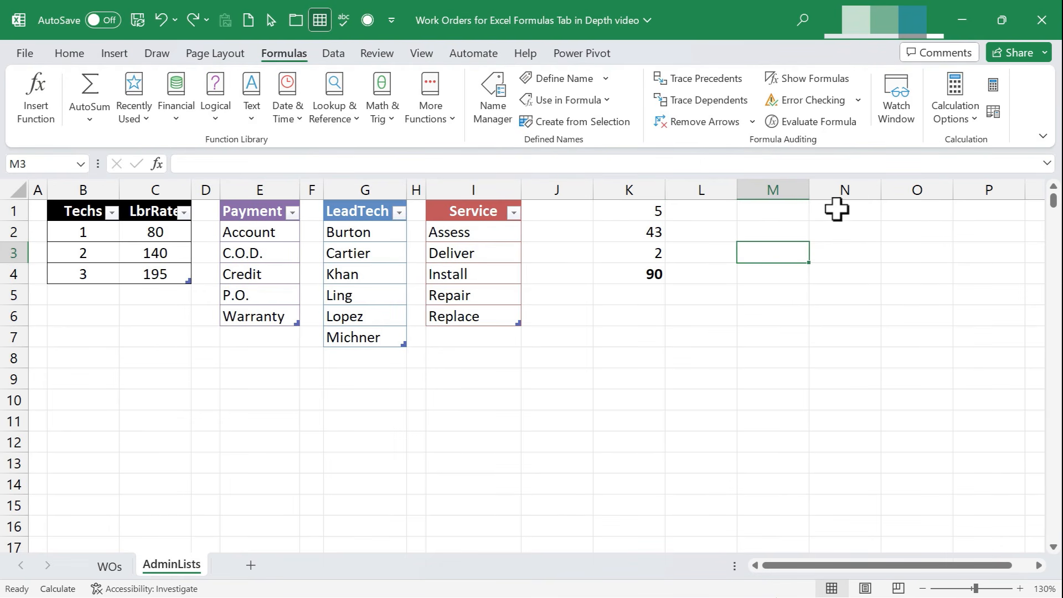
pyautogui.press('ctrl')
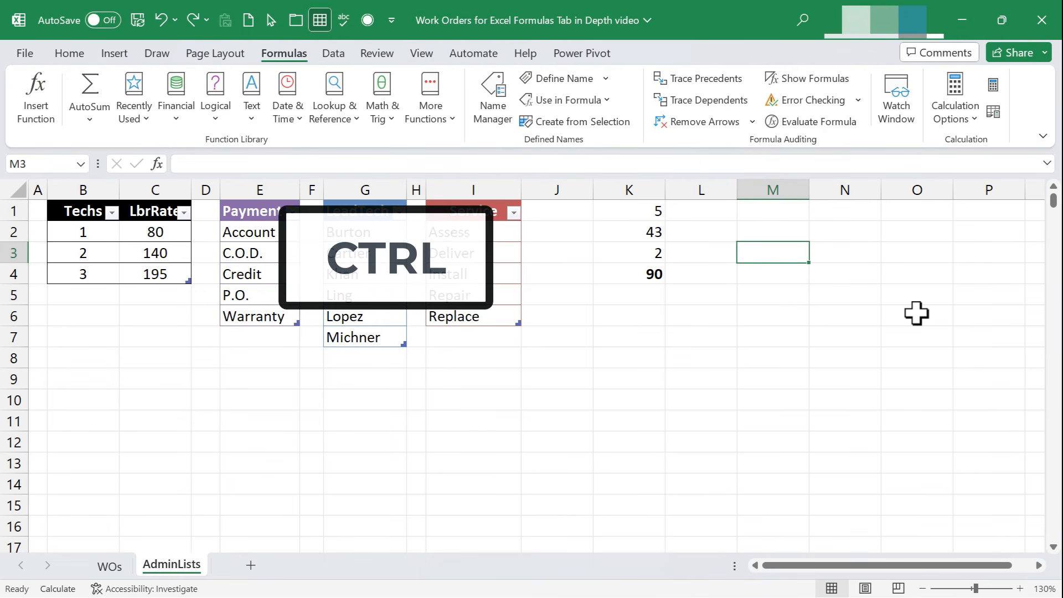
pyautogui.hotkey('ctrl', 'alt', 'F9')
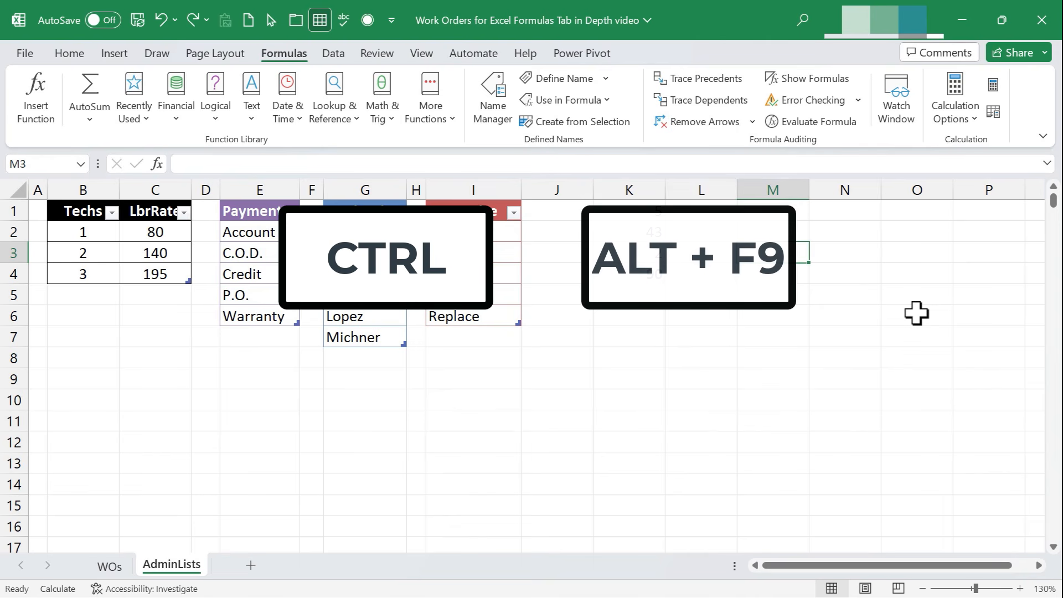
pyautogui.press('Down')
pyautogui.press('Down')
pyautogui.press('Down')
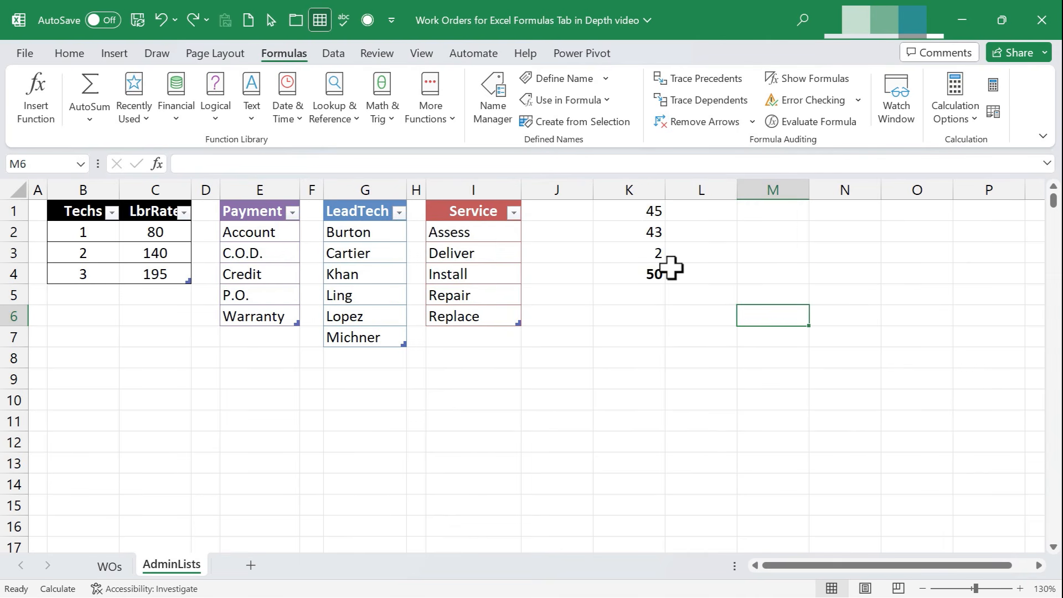
# Step: Change the value in cell K1 to 8888 and recalculate the workbook
pyautogui.click(651, 212)
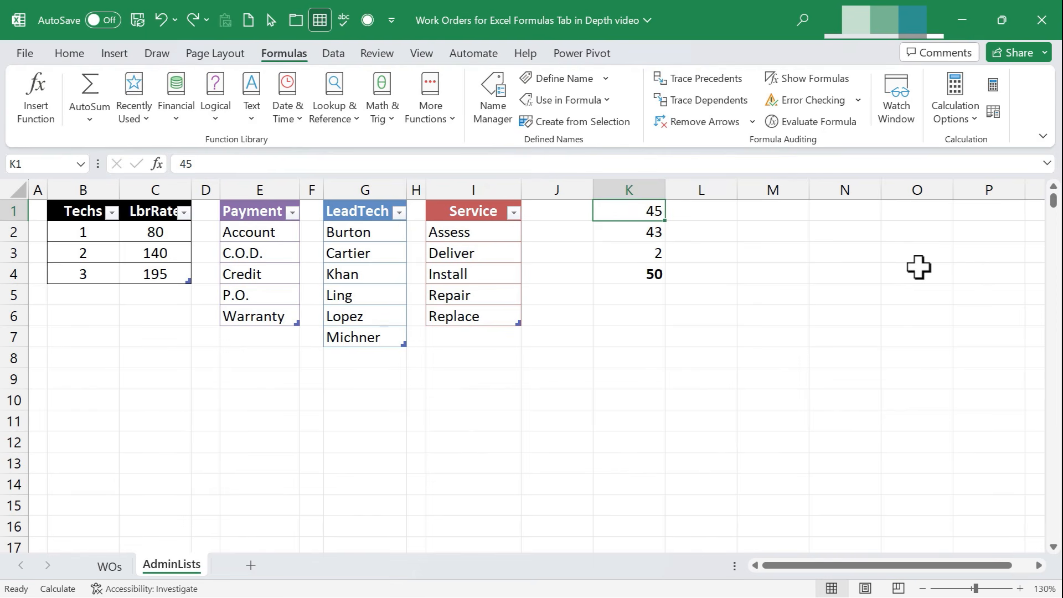
pyautogui.write('8888')
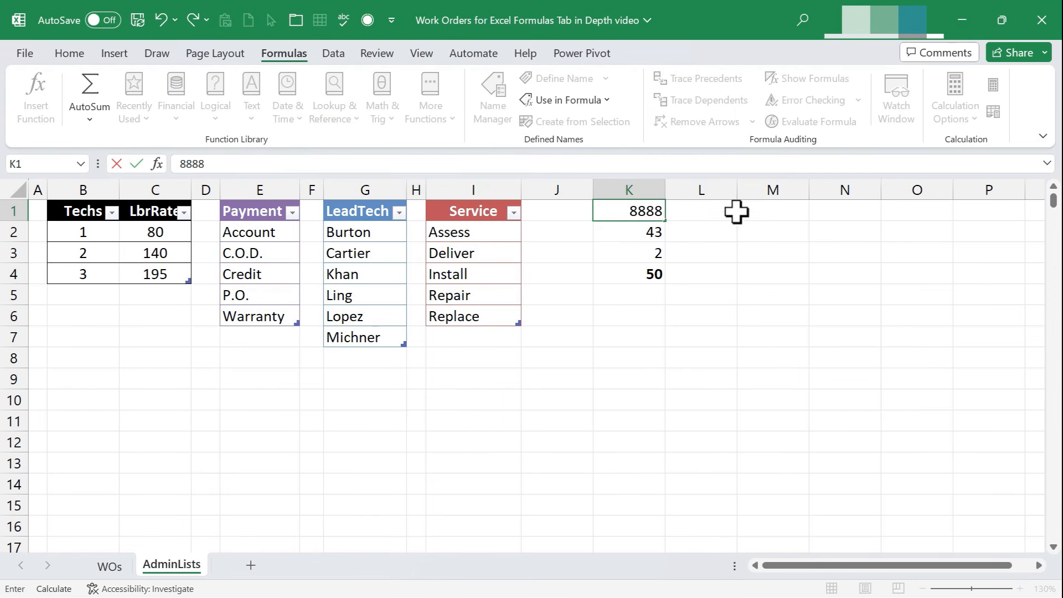
pyautogui.click(799, 241)
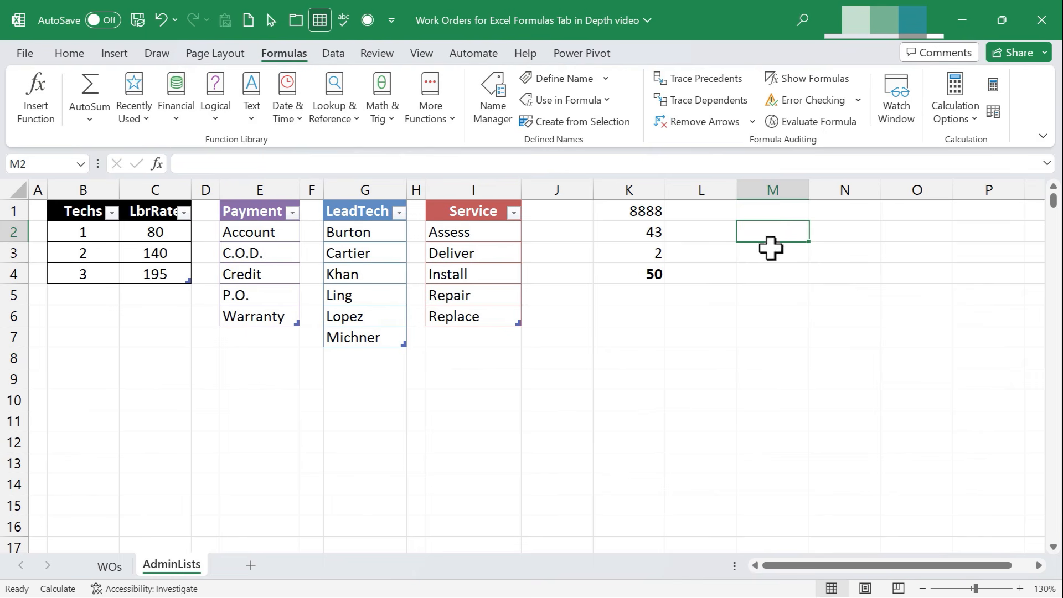
pyautogui.click(993, 86)
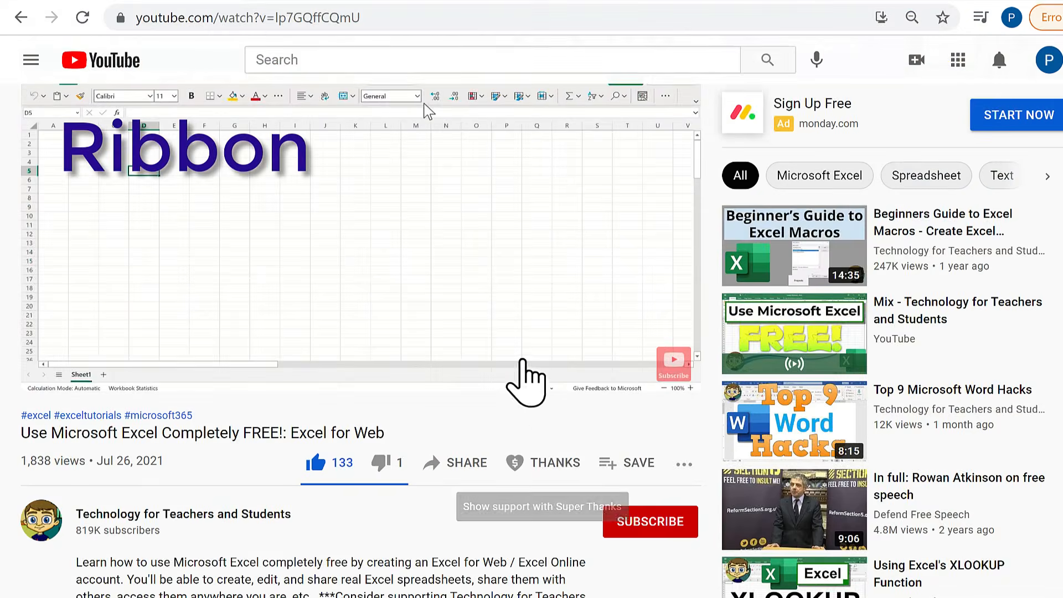
# Step: On YouTube, open the Super Thanks options for the Use Microsoft Excel Completely FREE!: Excel for Web video
pyautogui.click(566, 468)
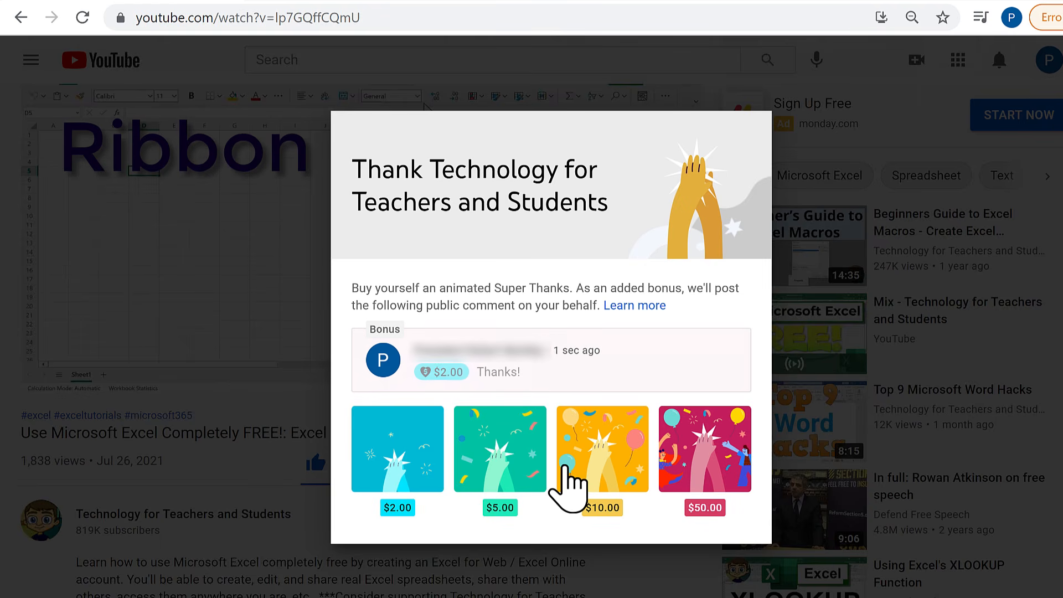